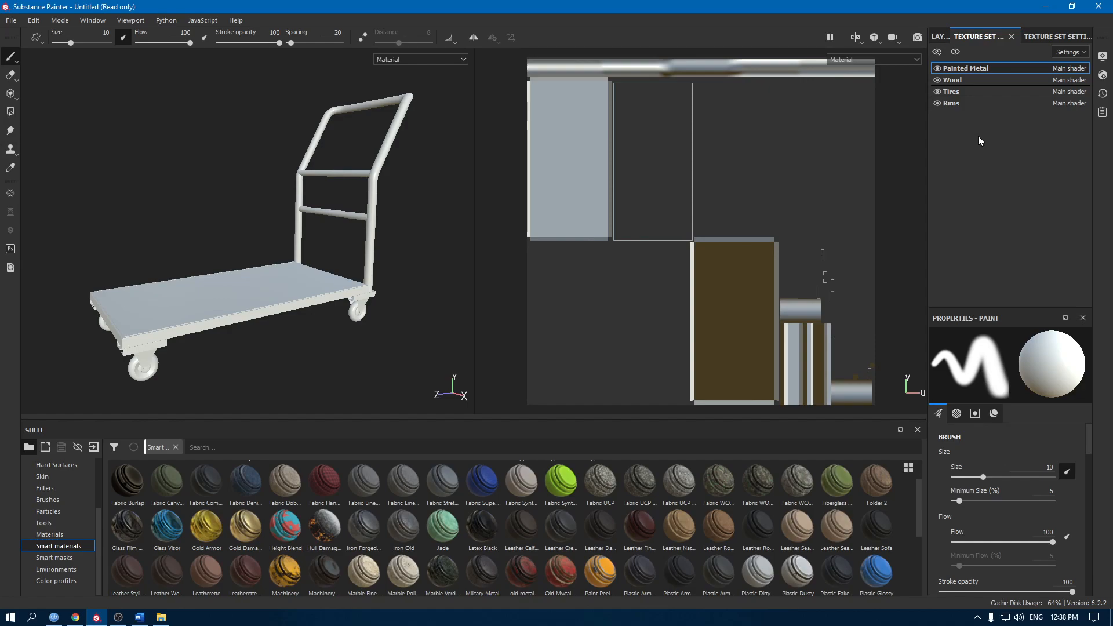
# Open the mesh map baking settings and set the output size to 2048
pyautogui.click(1039, 36)
pyautogui.scroll(-4, 1051, 206)
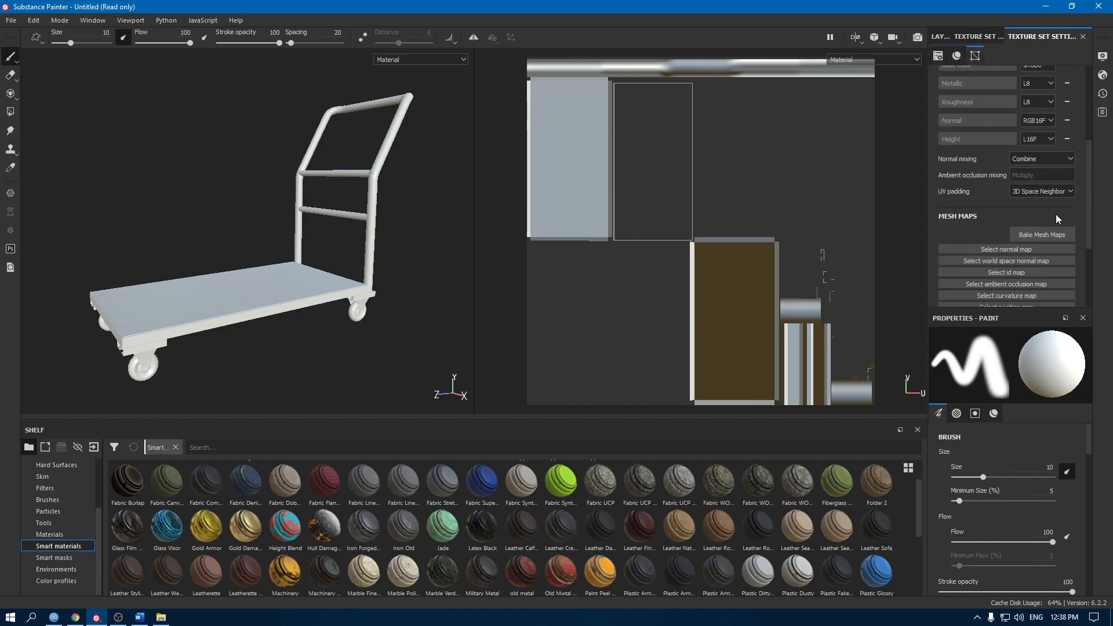
pyautogui.click(1053, 237)
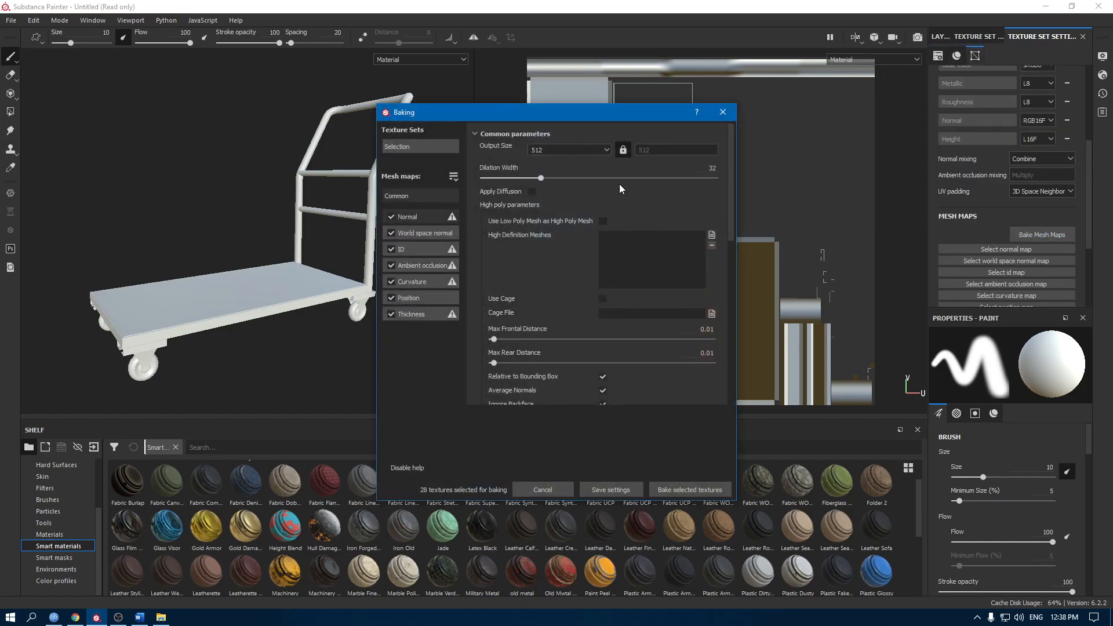
pyautogui.click(560, 150)
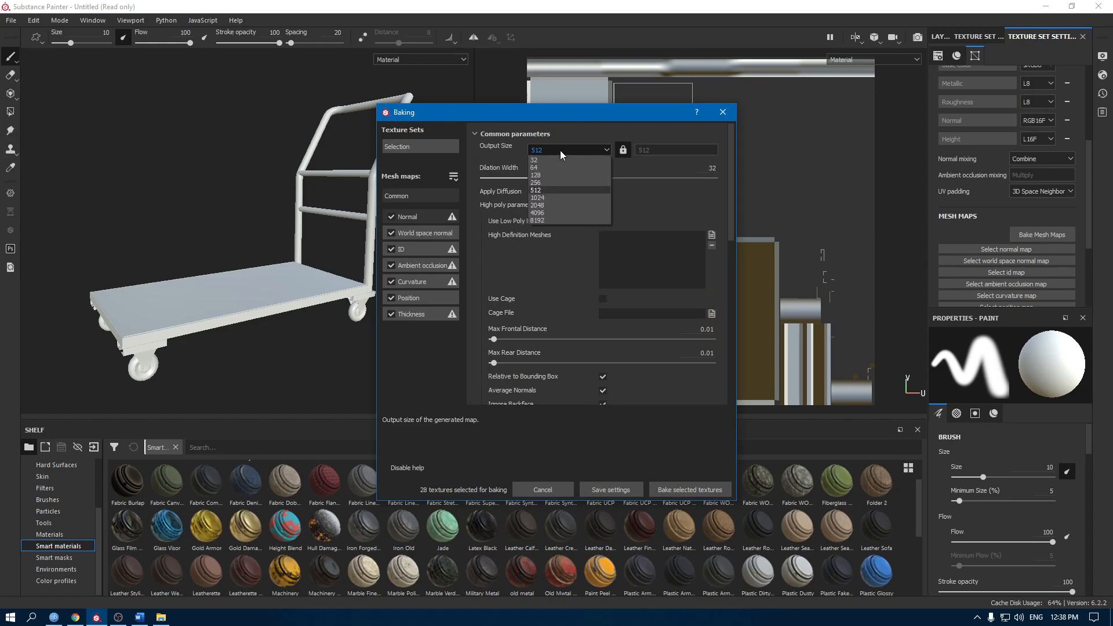
pyautogui.click(558, 201)
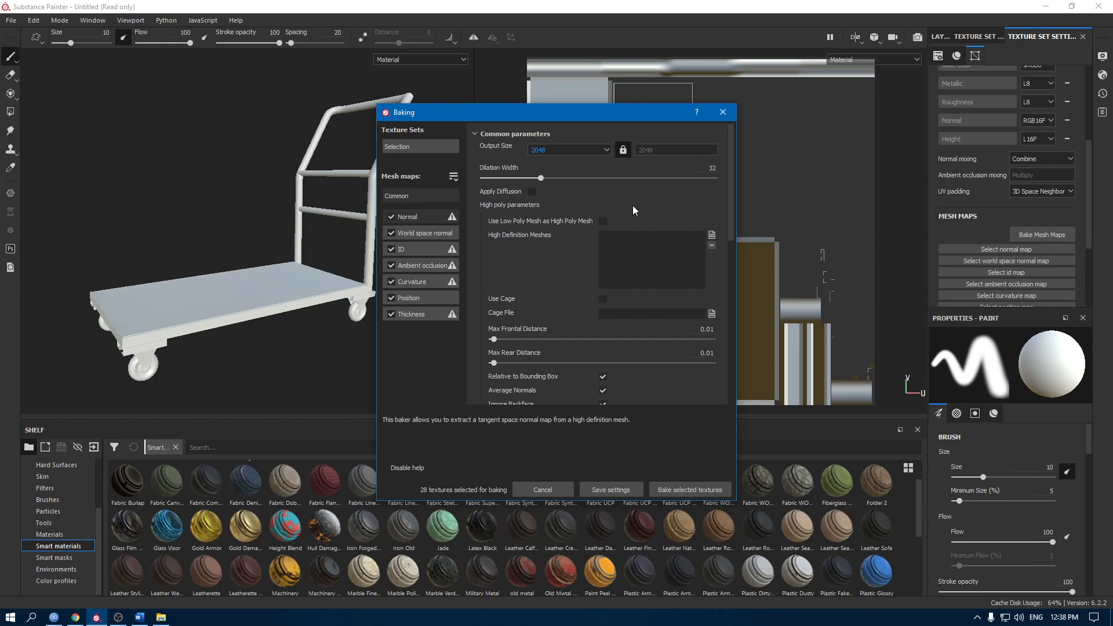
# Use the low poly mesh as the high poly mesh, choose an antialiasing level, and bake all selected textures
pyautogui.click(602, 221)
pyautogui.scroll(-5, 585, 262)
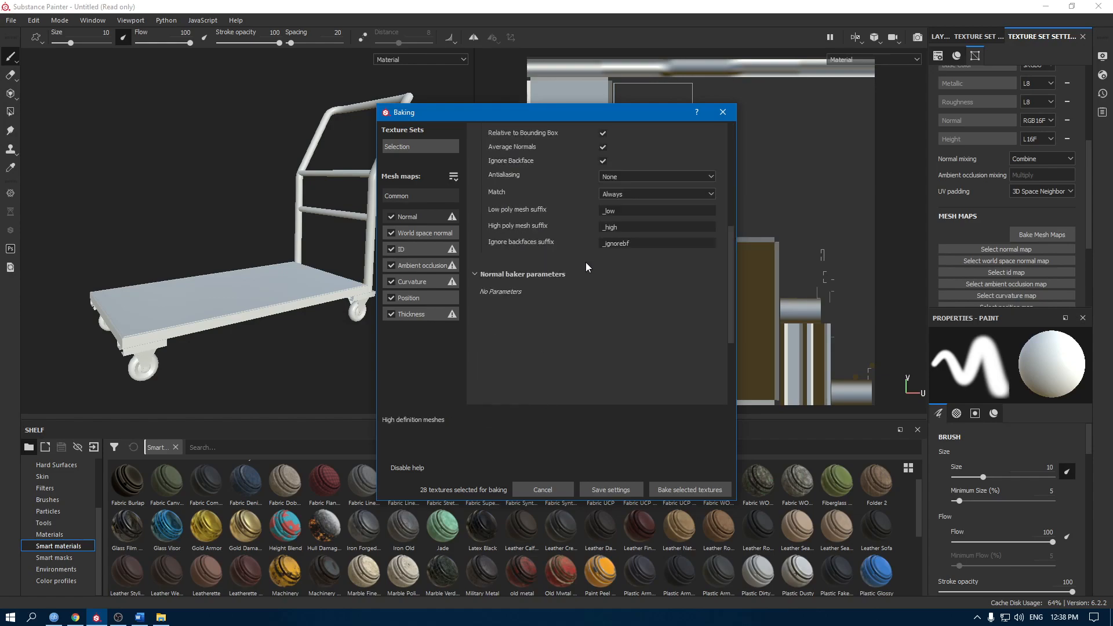
pyautogui.click(644, 177)
pyautogui.click(634, 201)
pyautogui.click(672, 492)
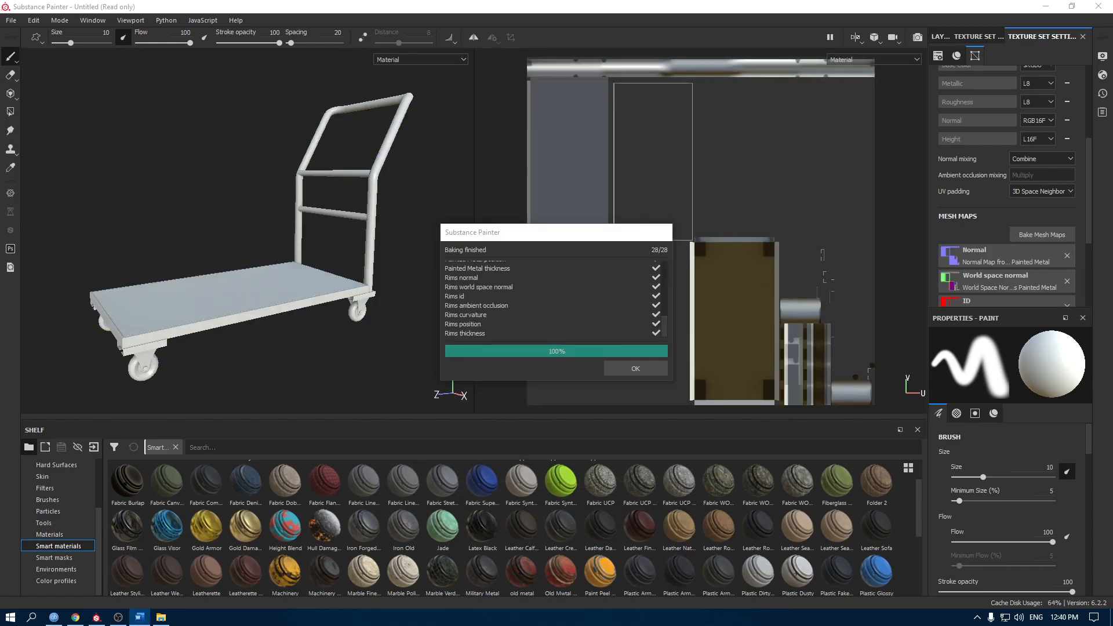
pyautogui.click(625, 370)
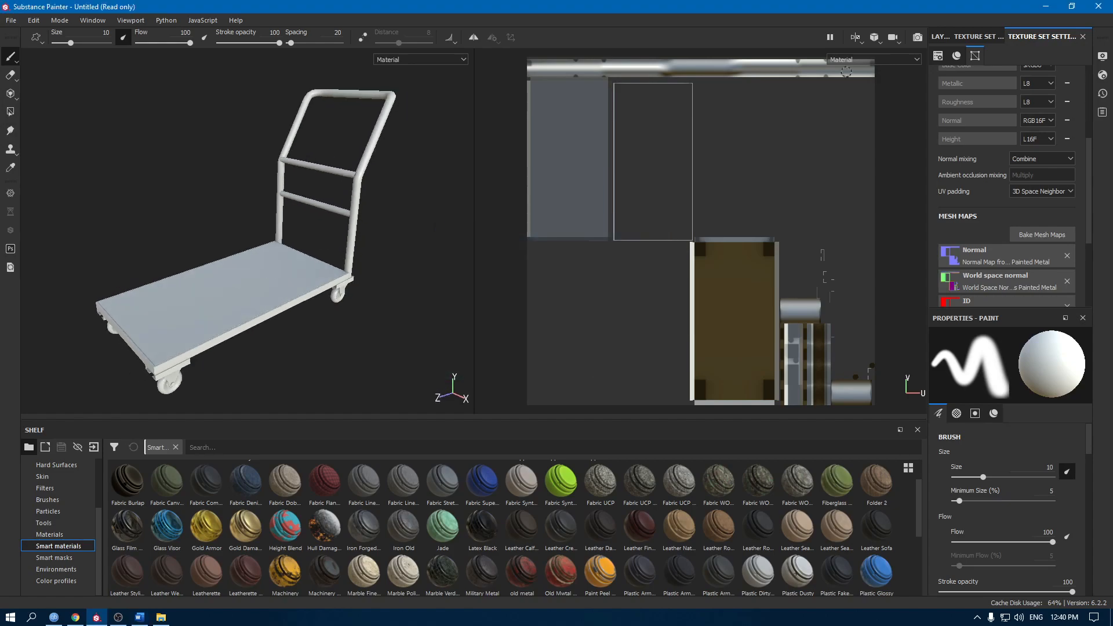
# Add the Paint Peel smart material to the Painted Metal texture set and delete the empty Layer 1
pyautogui.click(978, 37)
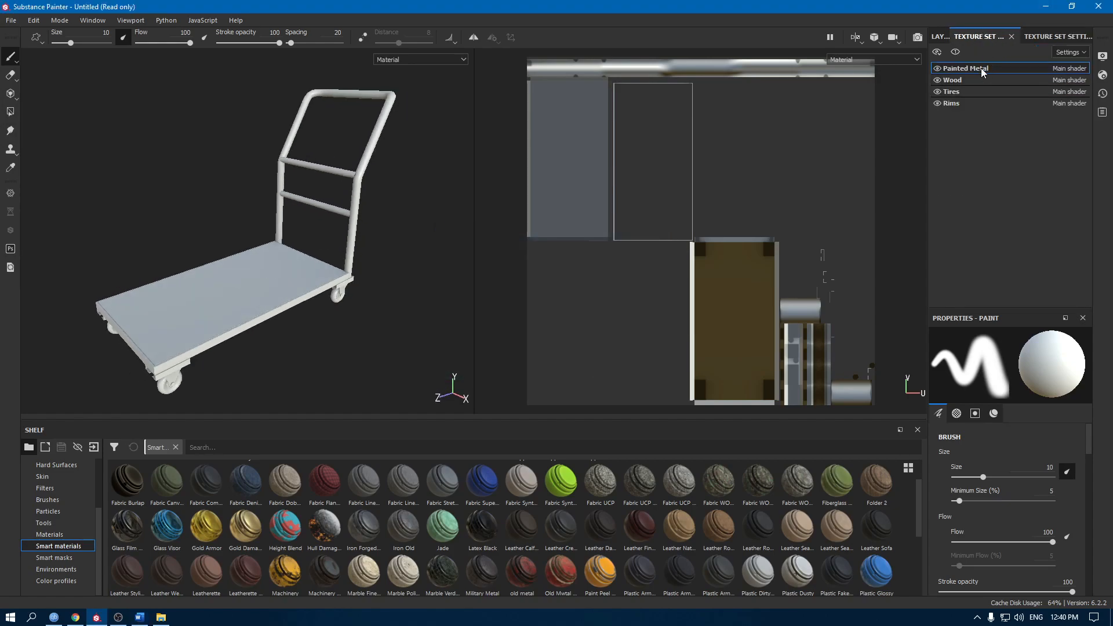
pyautogui.scroll(5, 354, 218)
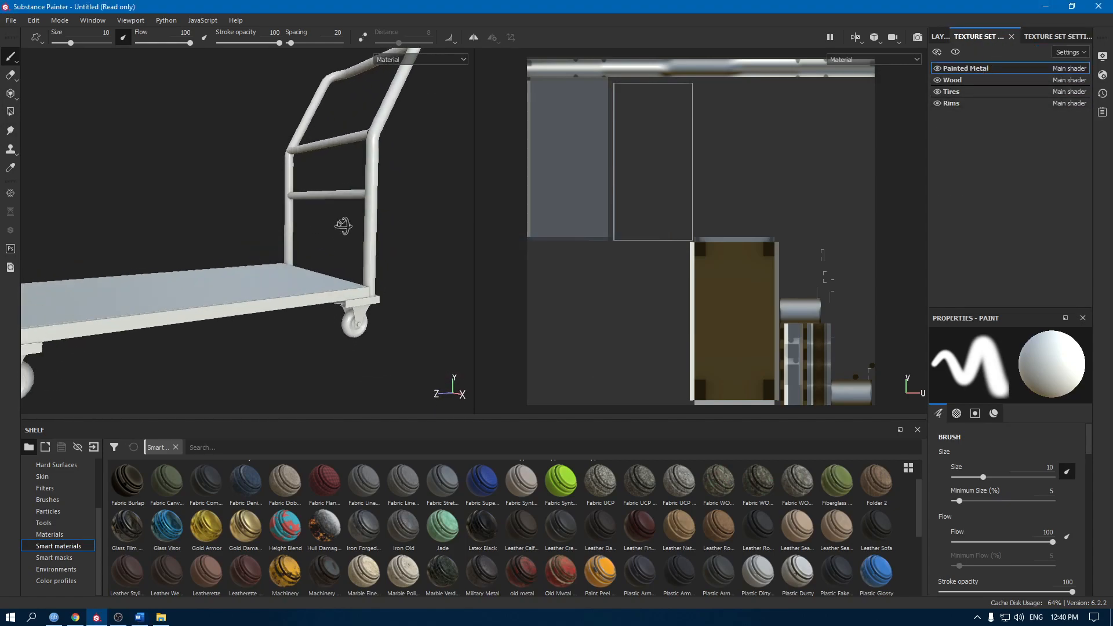
pyautogui.scroll(-3, 376, 248)
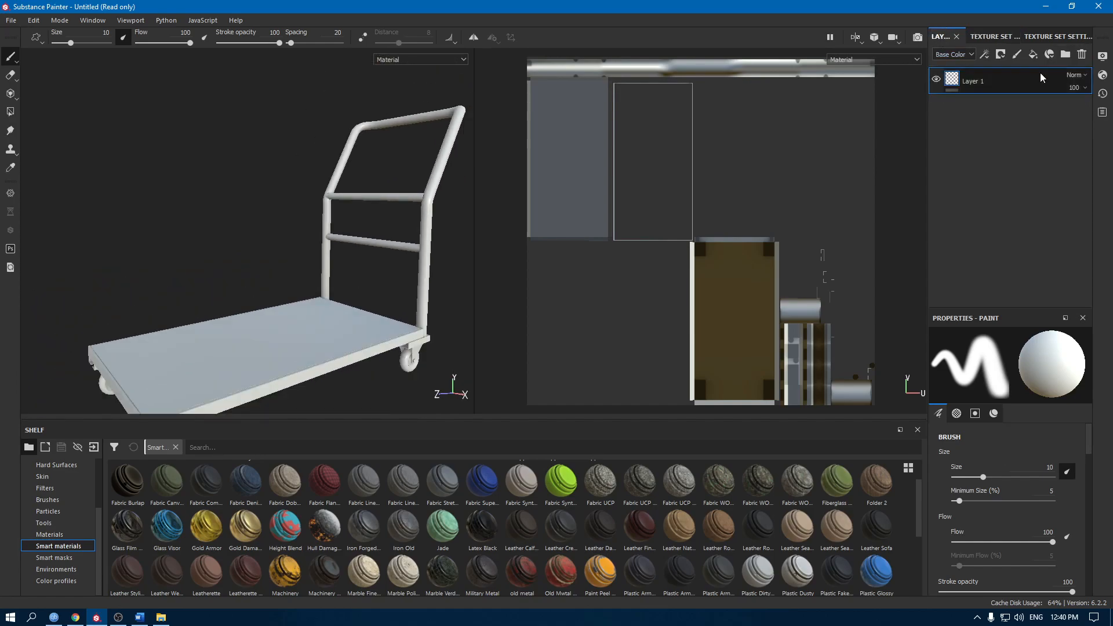
pyautogui.click(942, 37)
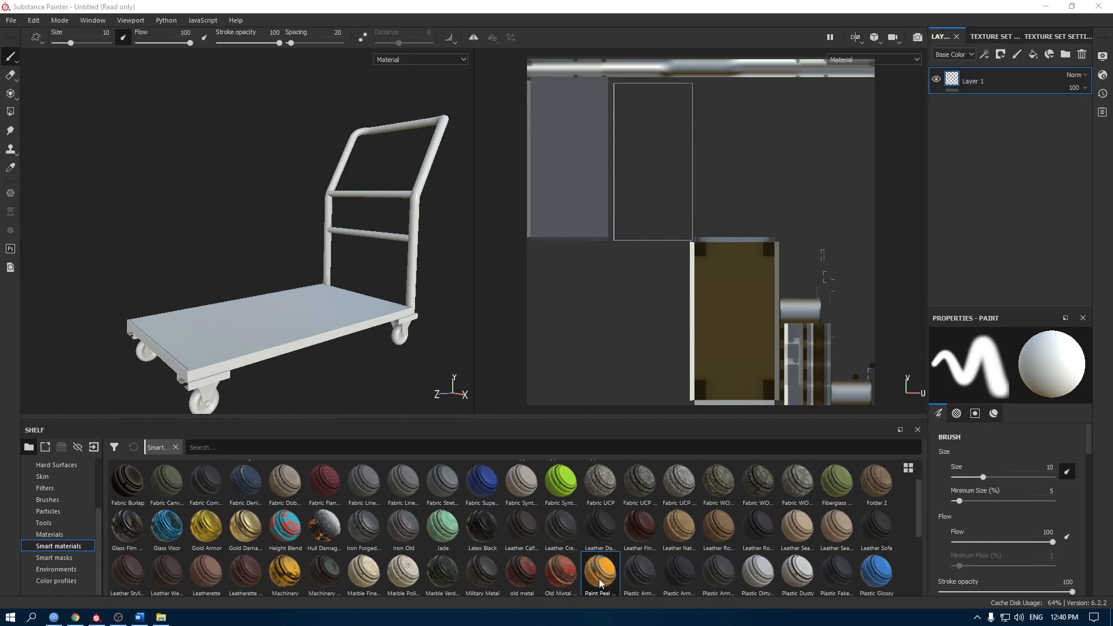
pyautogui.moveTo(600, 583); pyautogui.dragTo(1031, 178)
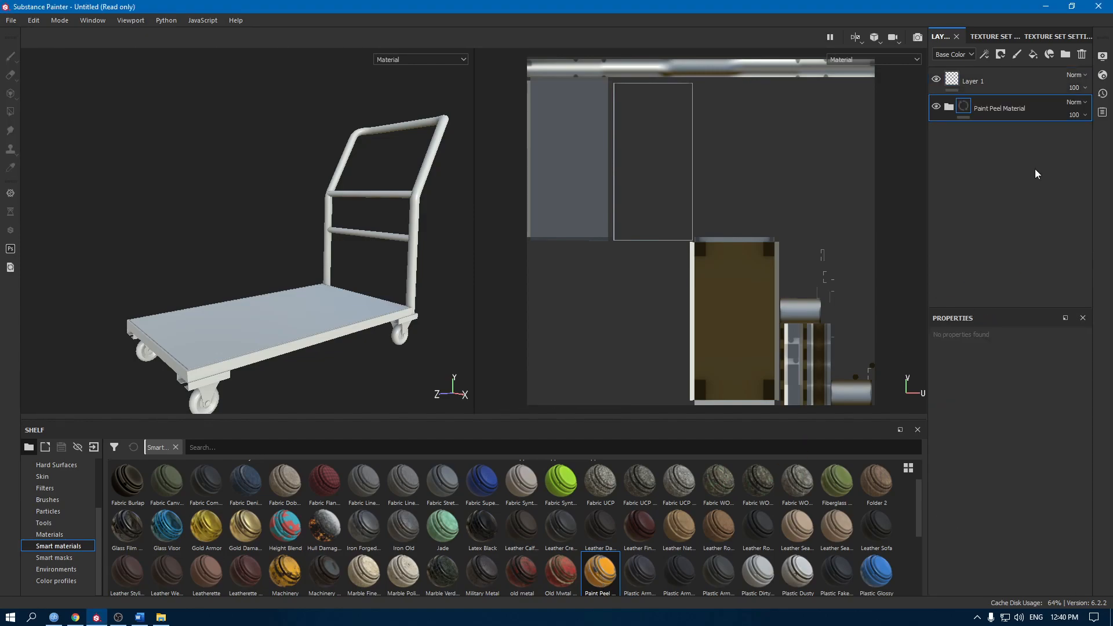
pyautogui.click(1046, 81)
pyautogui.click(1082, 54)
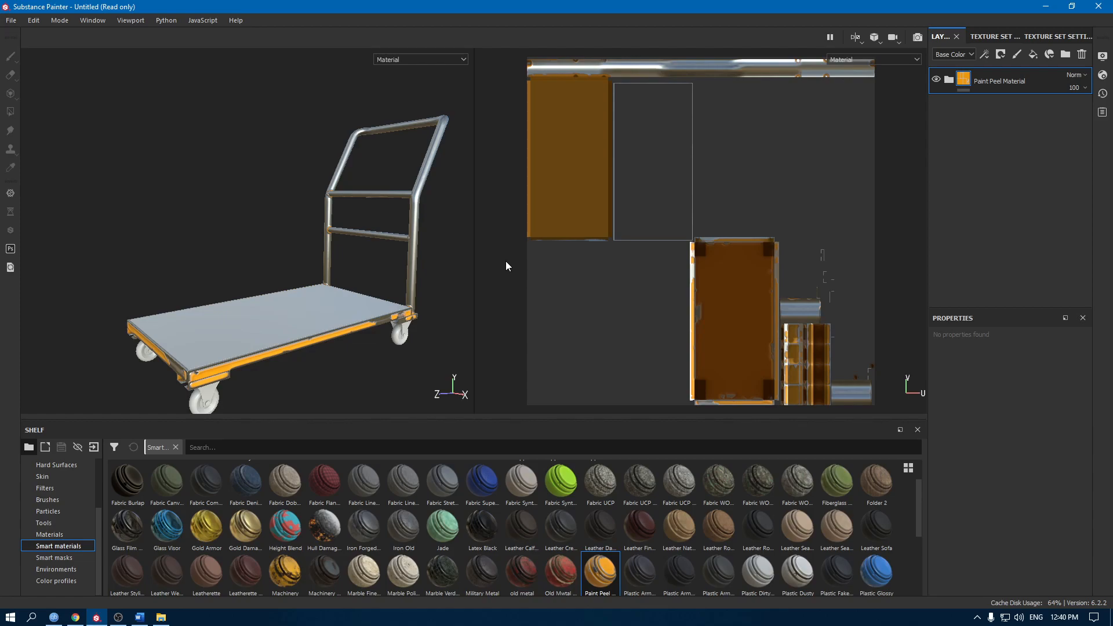
# Set the Global Balance of the Mask Editor generator on the Paint layer's mask to 0.09
pyautogui.click(936, 79)
pyautogui.click(936, 79)
pyautogui.click(949, 81)
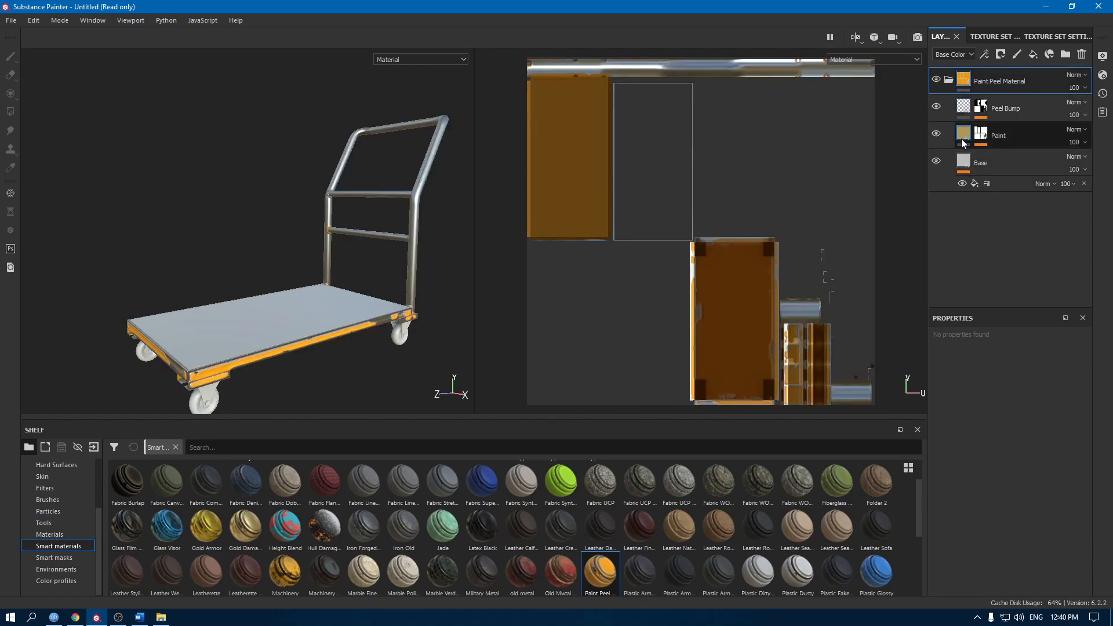
pyautogui.click(987, 143)
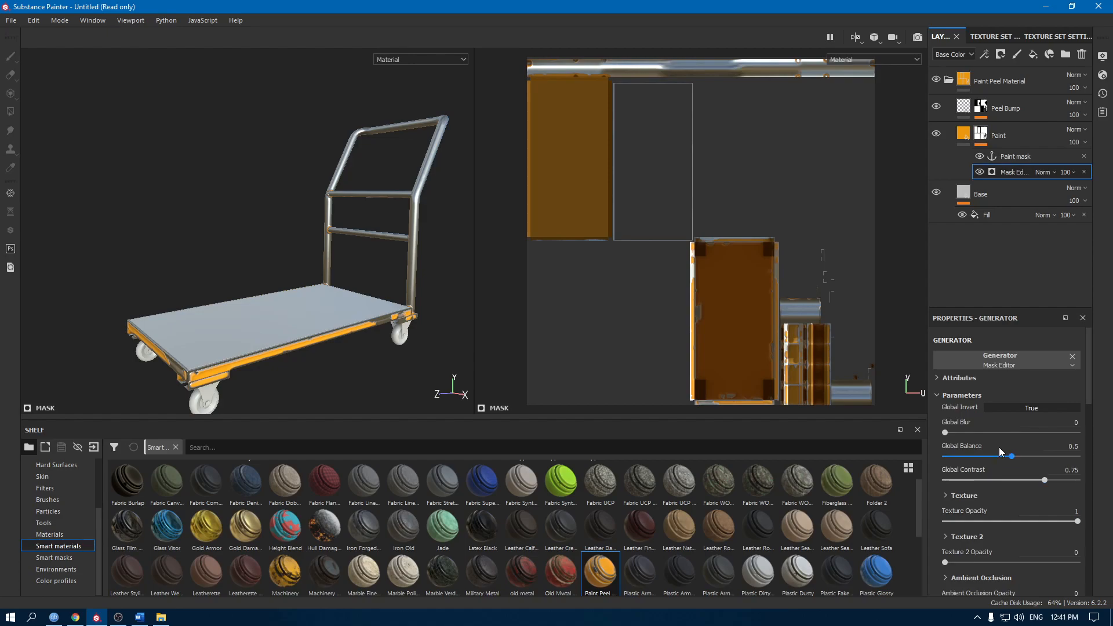
pyautogui.moveTo(1006, 455); pyautogui.dragTo(957, 457)
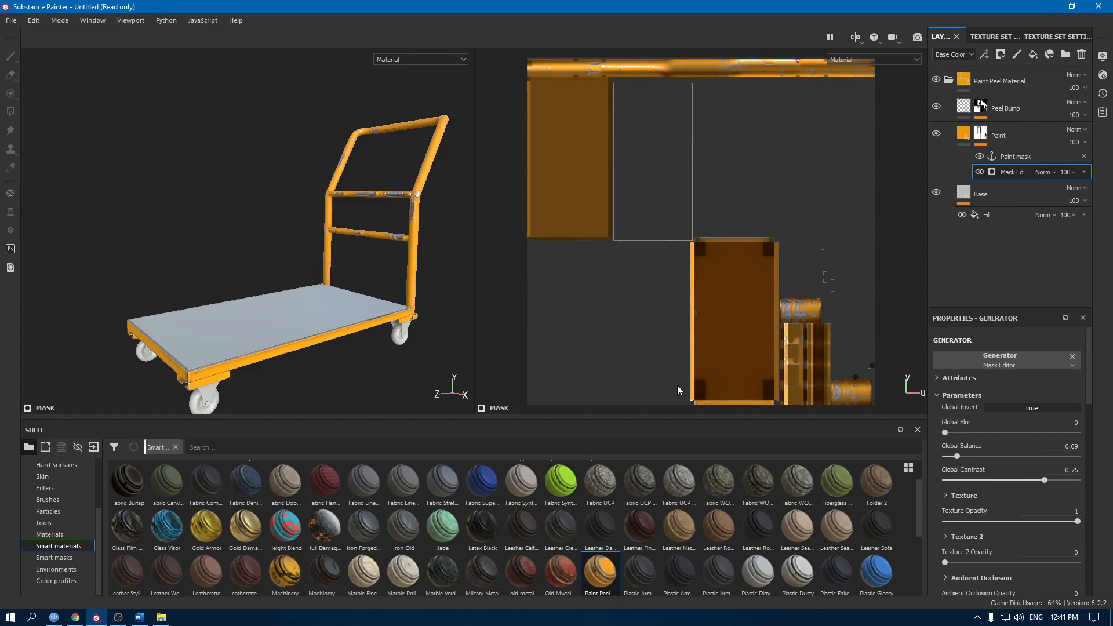
# Darken the Paint layer's base color to a muted orange of about R 0.415, G 0.164, B 0.018
pyautogui.keyDown('alt'); pyautogui.moveTo(409, 299); pyautogui.dragTo(306, 265); pyautogui.keyUp('alt')
pyautogui.scroll(5, 298, 308)
pyautogui.keyDown('alt'); pyautogui.moveTo(278, 323); pyautogui.dragTo(400, 296); pyautogui.keyUp('alt')
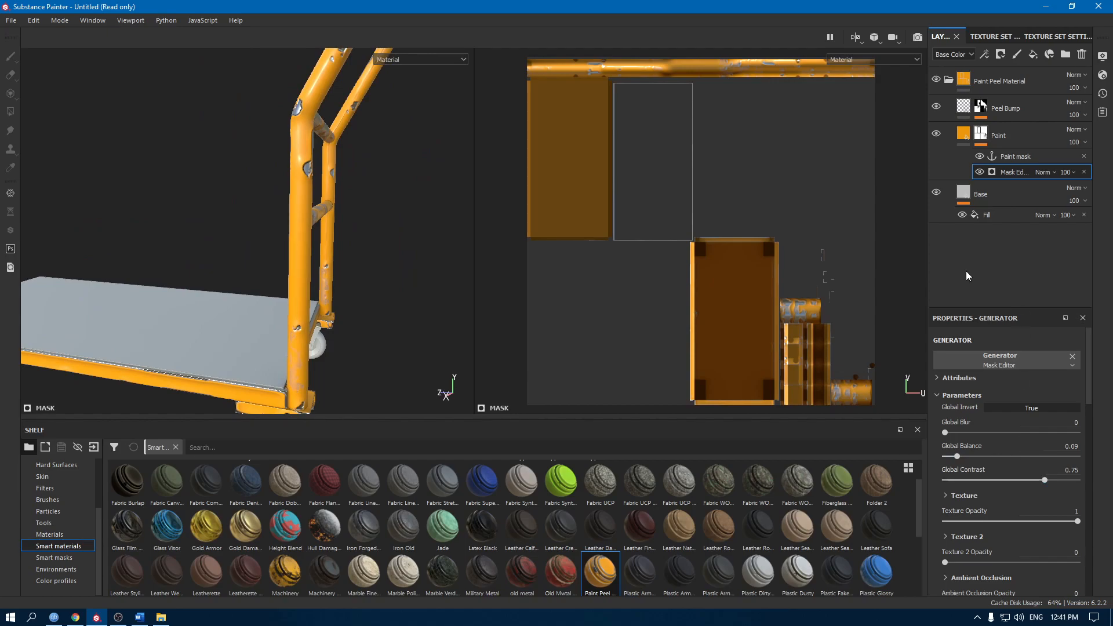
pyautogui.click(963, 135)
pyautogui.scroll(-5, 989, 498)
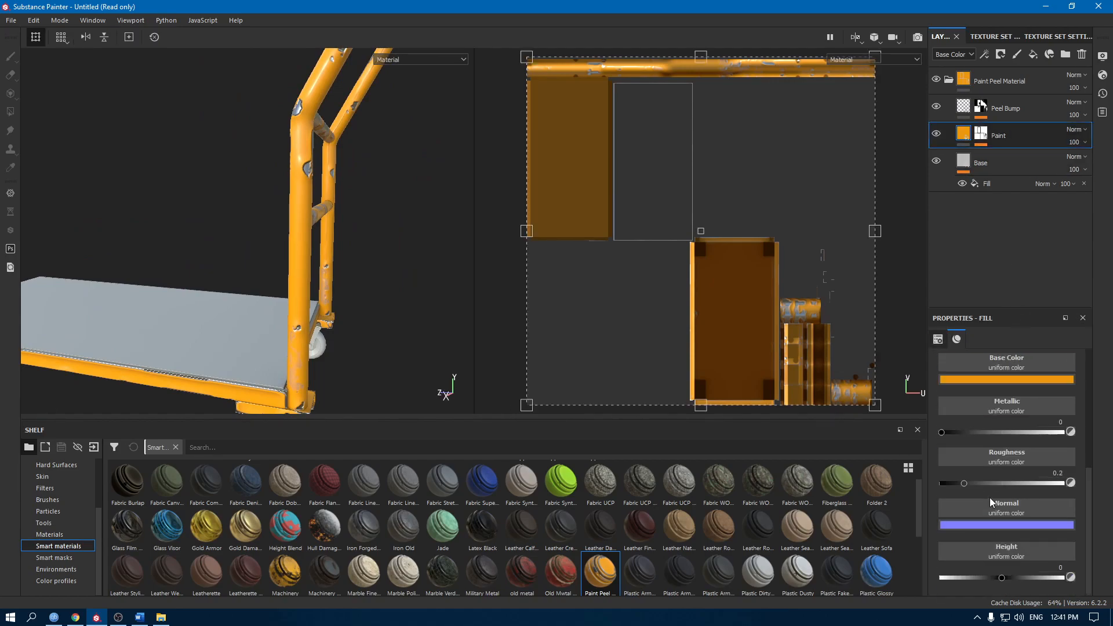
pyautogui.click(1007, 379)
pyautogui.moveTo(1011, 415)
pyautogui.mouseDown()
pyautogui.moveTo(1021, 435)
pyautogui.moveTo(1036, 429)
pyautogui.moveTo(1017, 433)
pyautogui.mouseUp()
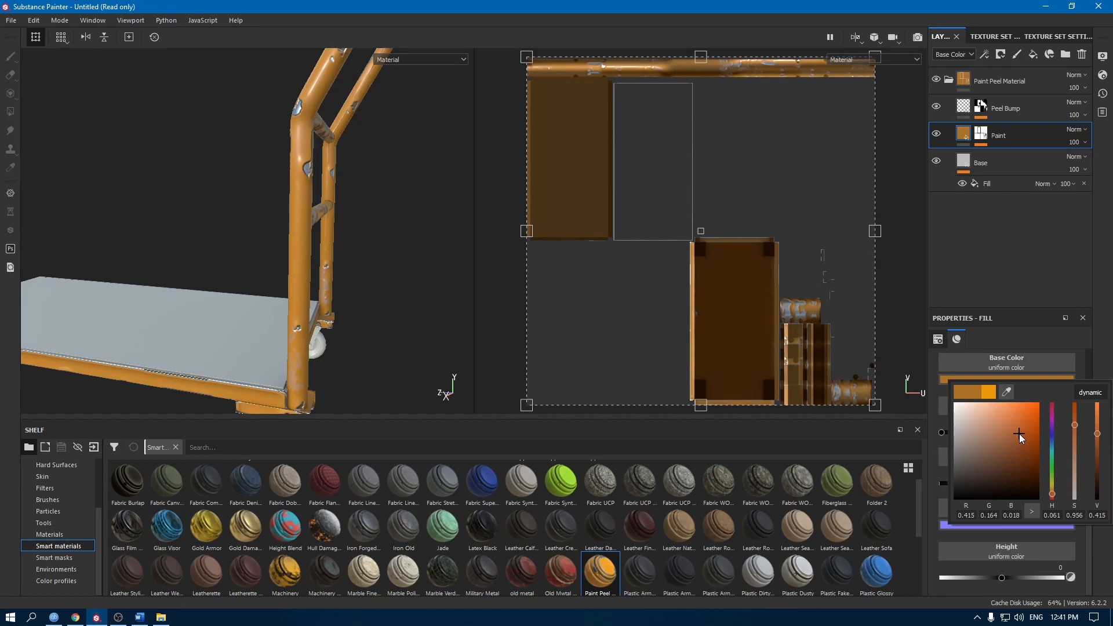
# Set the Paint layer's roughness to 0.3
pyautogui.keyDown('alt'); pyautogui.moveTo(302, 288); pyautogui.dragTo(360, 320); pyautogui.keyUp('alt')
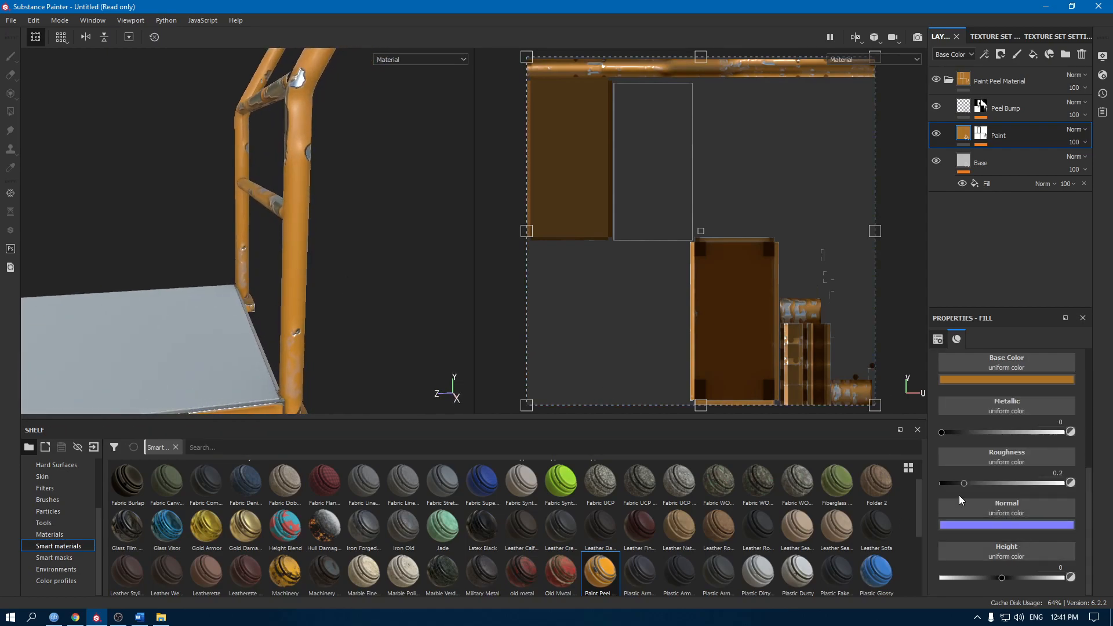
pyautogui.moveTo(962, 485); pyautogui.dragTo(971, 482)
pyautogui.click(1050, 473)
pyautogui.write('0.3')
pyautogui.press('Return')
# Set the Peel Bump layer's height to 0.1 after trying 0.05
pyautogui.keyDown('alt'); pyautogui.moveTo(310, 342); pyautogui.dragTo(421, 339); pyautogui.keyUp('alt')
pyautogui.scroll(6, 421, 333)
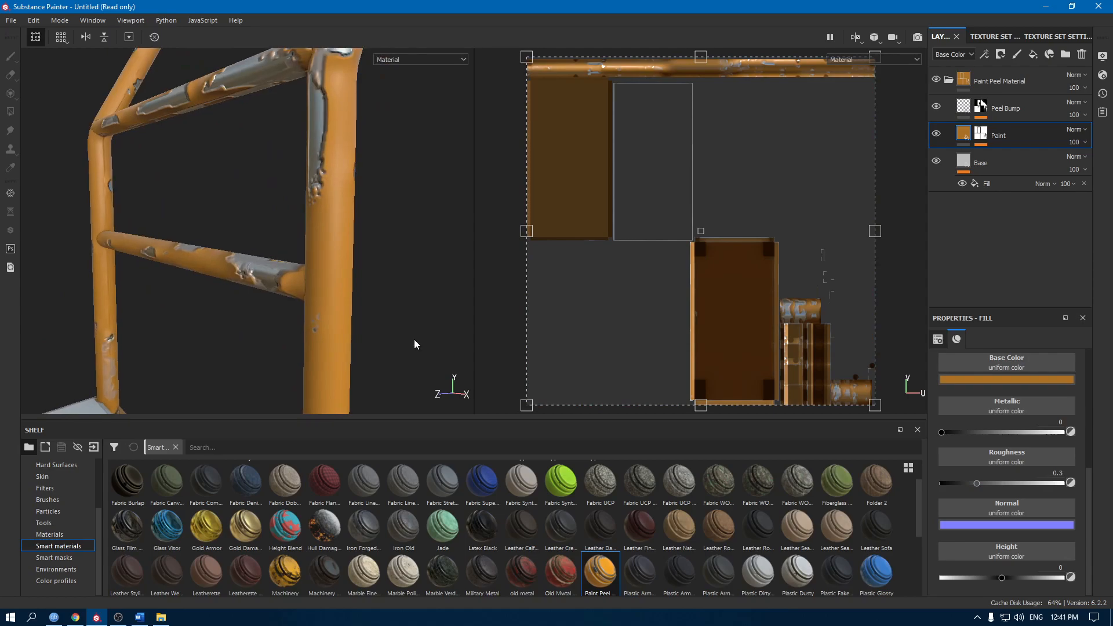
pyautogui.click(960, 109)
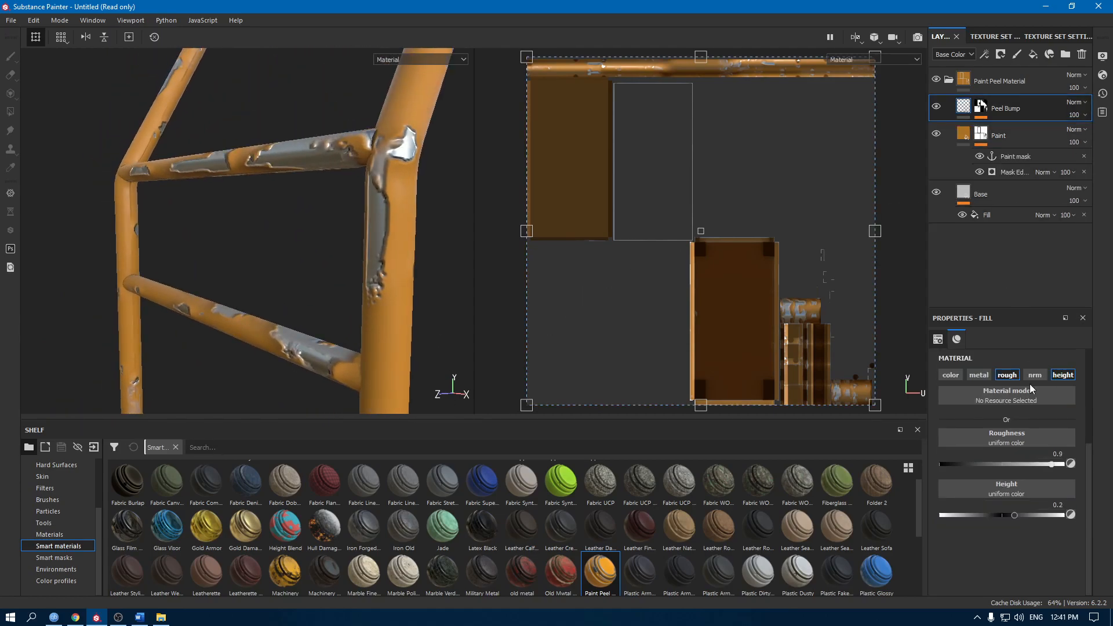
pyautogui.click(1056, 504)
pyautogui.write('0.05')
pyautogui.press('Return')
pyautogui.click(1063, 502)
pyautogui.write('0.1')
pyautogui.press('Return')
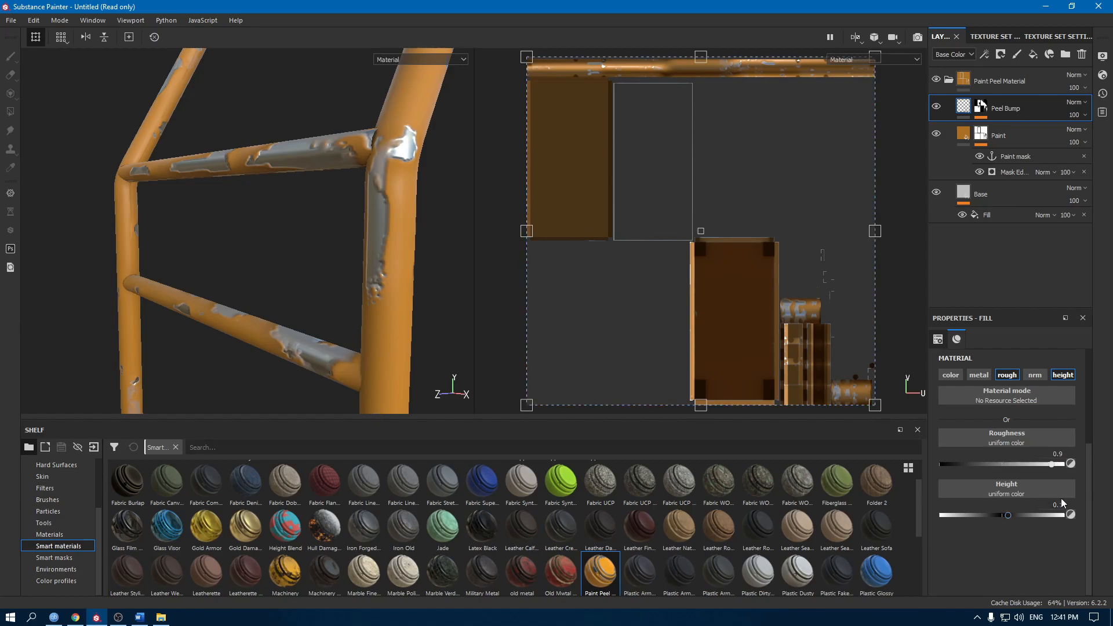
# In the Peel Bump mask, set the Blur filter's intensity to 0.5 and lower the Levels white input to about 0.72
pyautogui.click(979, 112)
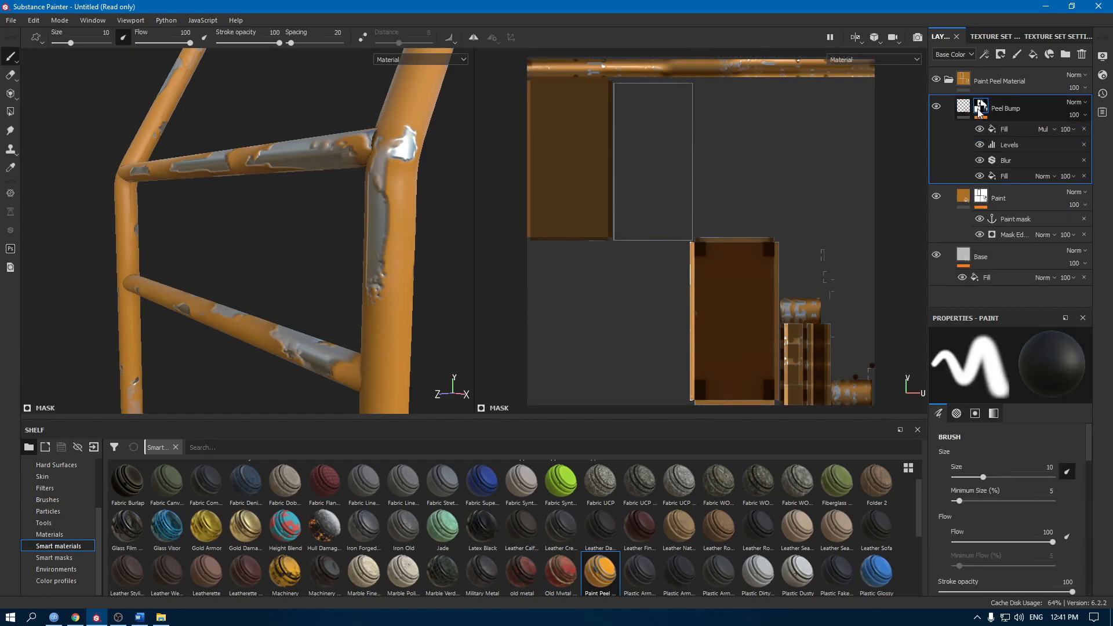
pyautogui.click(998, 175)
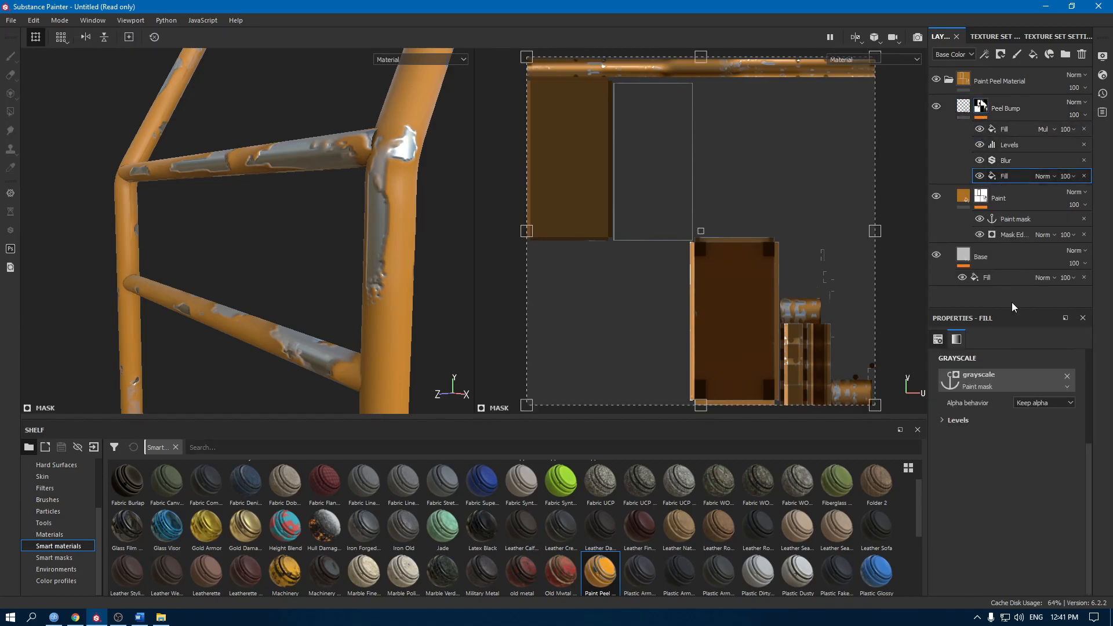
pyautogui.click(1017, 160)
pyautogui.write('0.5')
pyautogui.press('Return')
pyautogui.click(1009, 145)
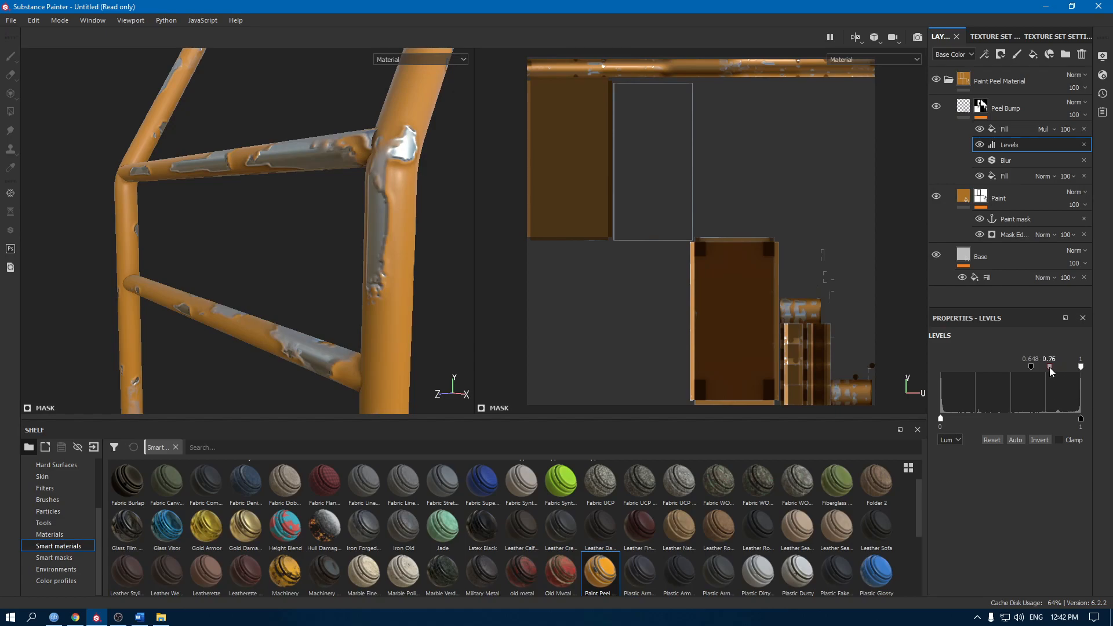
pyautogui.moveTo(1081, 367); pyautogui.dragTo(1060, 367)
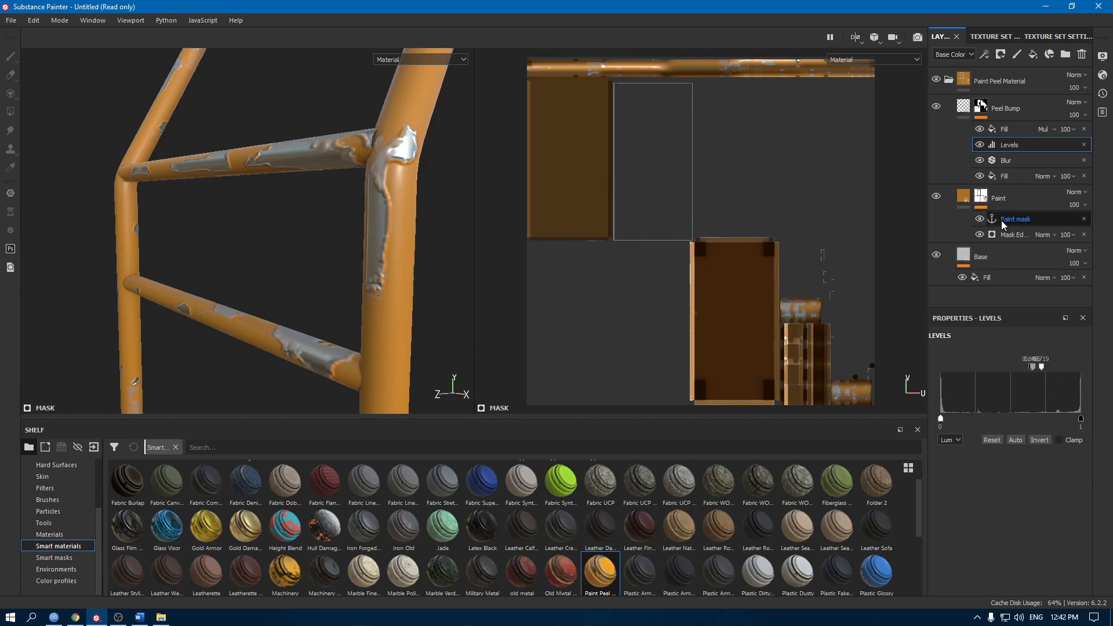
# Adjust the levels midtone of the Peel Bump mask's multiply fill to about 0.988 and check the Paint mask anchor point
pyautogui.click(1007, 129)
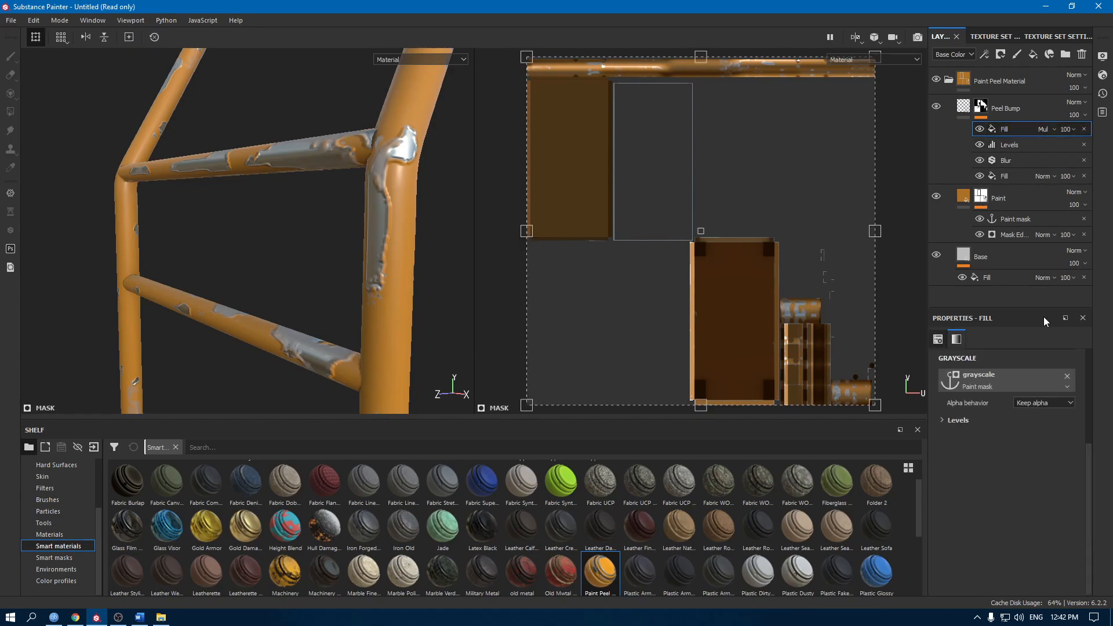
pyautogui.click(958, 420)
pyautogui.moveTo(1022, 442)
pyautogui.mouseDown()
pyautogui.moveTo(965, 442)
pyautogui.moveTo(1055, 441)
pyautogui.moveTo(940, 444)
pyautogui.moveTo(1004, 447)
pyautogui.mouseUp()
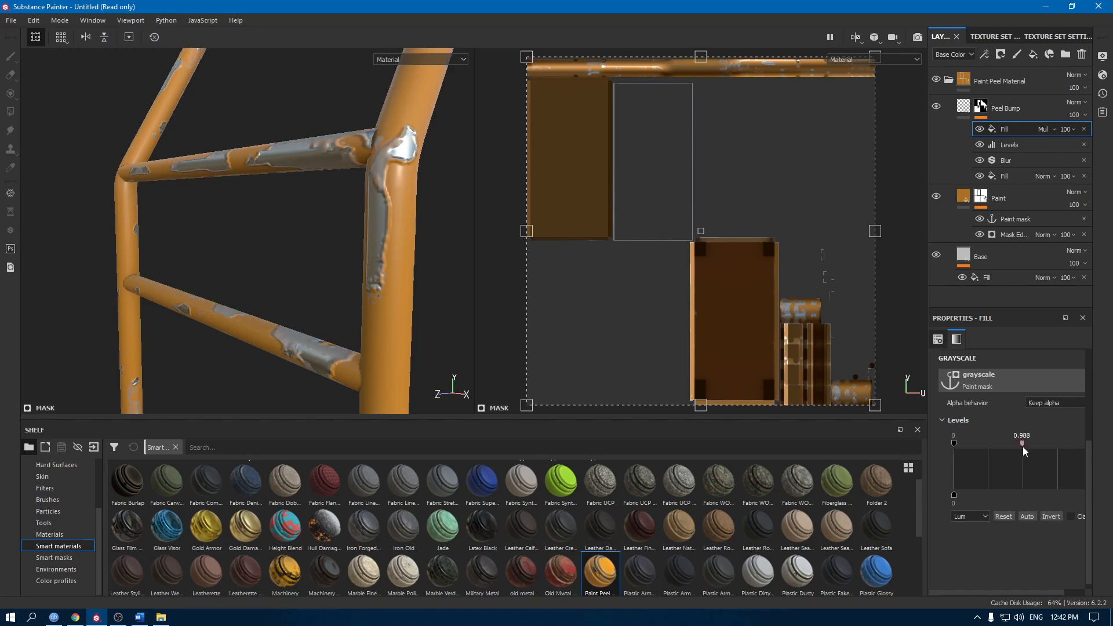
pyautogui.click(1007, 198)
pyautogui.click(1014, 219)
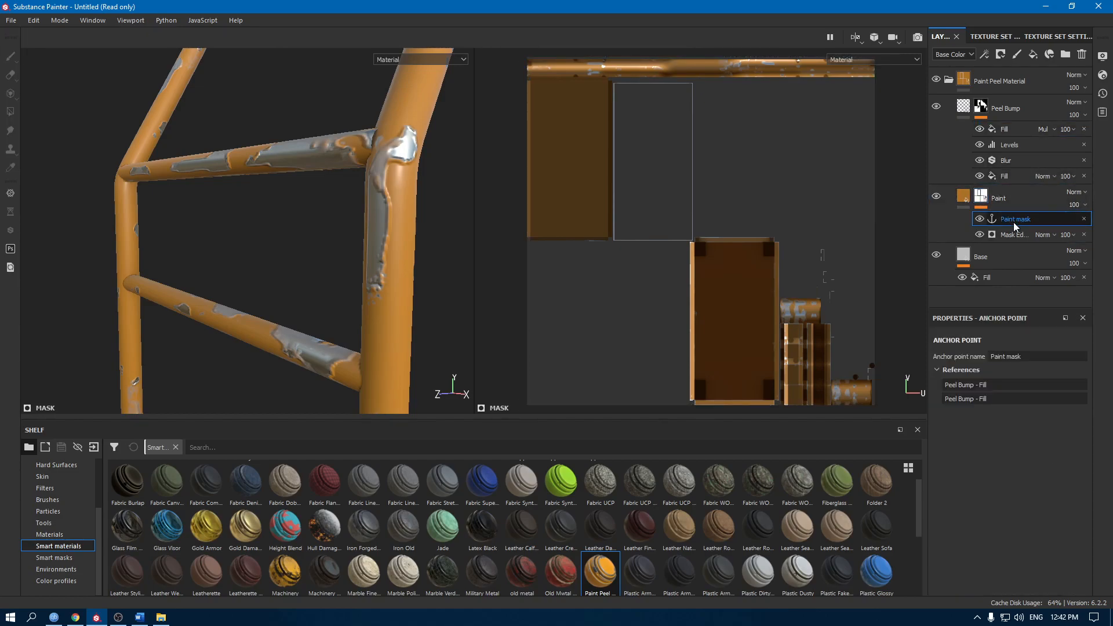
# Collapse the Paint Peel Material group and examine the peeled paint on the cart's handle, frame edge and wheel bracket
pyautogui.click(949, 80)
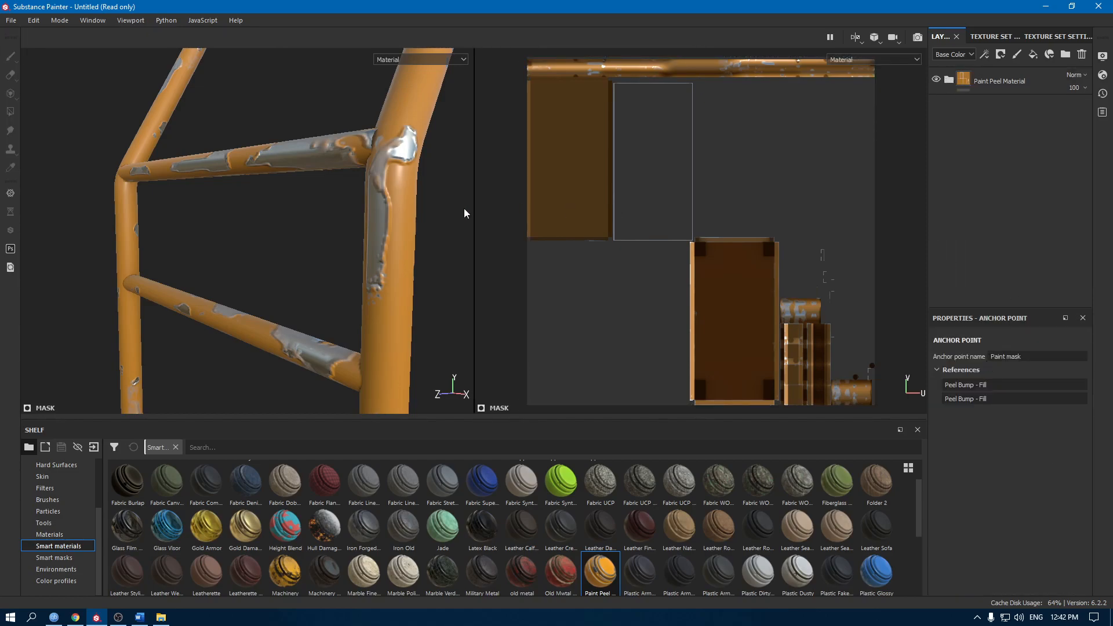
pyautogui.keyDown('alt'); pyautogui.moveTo(431, 251); pyautogui.dragTo(338, 44, button='right'); pyautogui.keyUp('alt')
pyautogui.keyDown('alt'); pyautogui.moveTo(371, 231); pyautogui.dragTo(352, 193); pyautogui.keyUp('alt')
pyautogui.keyDown('alt'); pyautogui.moveTo(354, 255); pyautogui.dragTo(359, 84, button='middle'); pyautogui.keyUp('alt')
pyautogui.keyDown('alt'); pyautogui.moveTo(350, 226); pyautogui.dragTo(344, 262, button='right'); pyautogui.keyUp('alt')
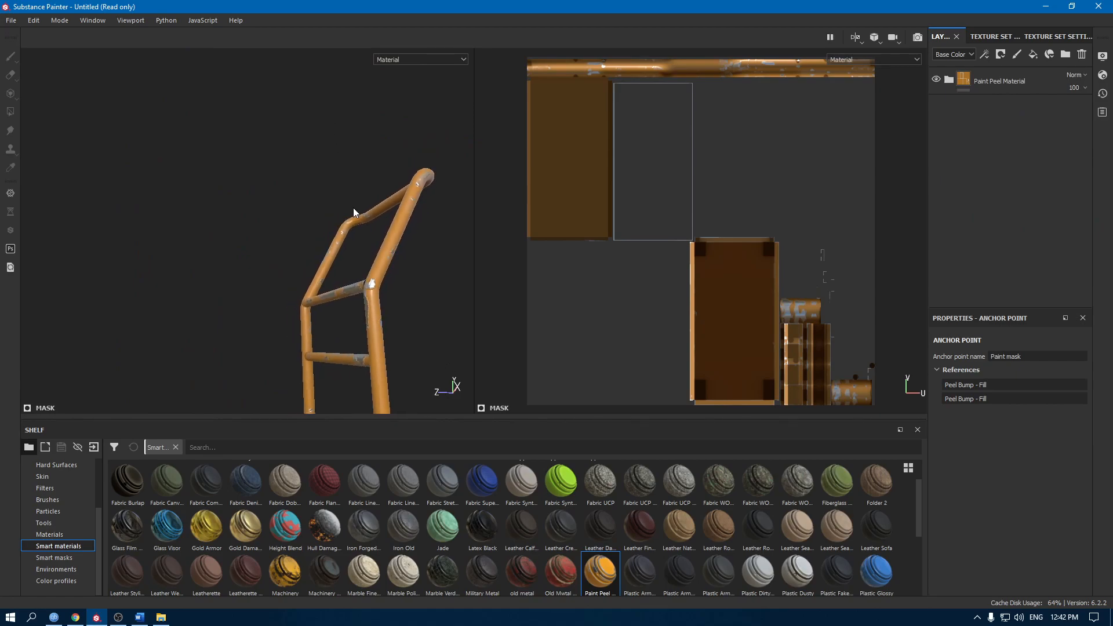
pyautogui.keyDown('alt'); pyautogui.moveTo(343, 262); pyautogui.dragTo(358, 213); pyautogui.keyUp('alt')
pyautogui.keyDown('alt'); pyautogui.moveTo(358, 213); pyautogui.dragTo(400, 324, button='right'); pyautogui.keyUp('alt')
pyautogui.keyDown('alt'); pyautogui.moveTo(383, 354); pyautogui.dragTo(406, 284); pyautogui.keyUp('alt')
pyautogui.keyDown('alt'); pyautogui.moveTo(371, 279); pyautogui.dragTo(380, 331, button='right'); pyautogui.keyUp('alt')
pyautogui.keyDown('alt'); pyautogui.moveTo(381, 331); pyautogui.dragTo(397, 281); pyautogui.keyUp('alt')
pyautogui.keyDown('alt'); pyautogui.moveTo(398, 280); pyautogui.dragTo(474, 318, button='right'); pyautogui.keyUp('alt')
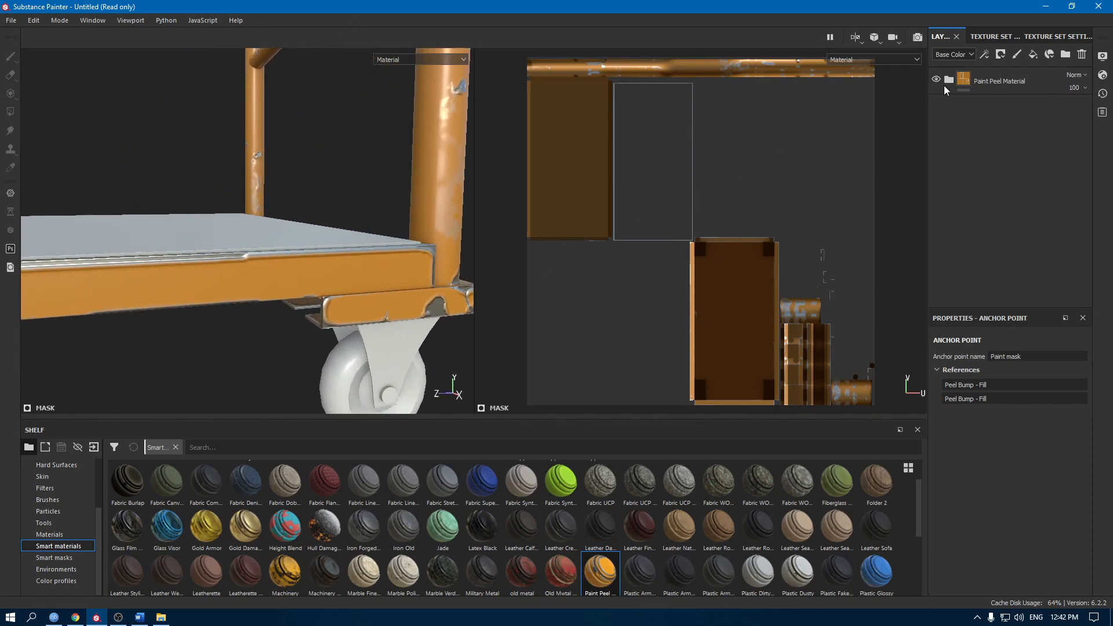
# Try a different Balance for the roughness grunge map in the Base layer's fill, and undo the change
pyautogui.click(949, 80)
pyautogui.click(987, 277)
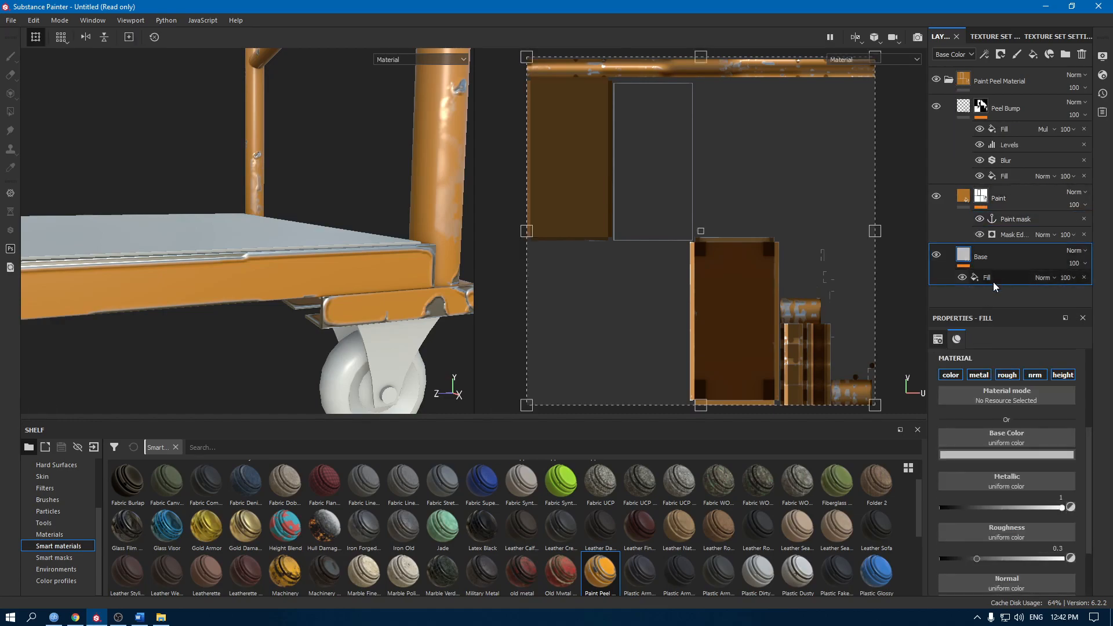
pyautogui.scroll(-1, 1006, 490)
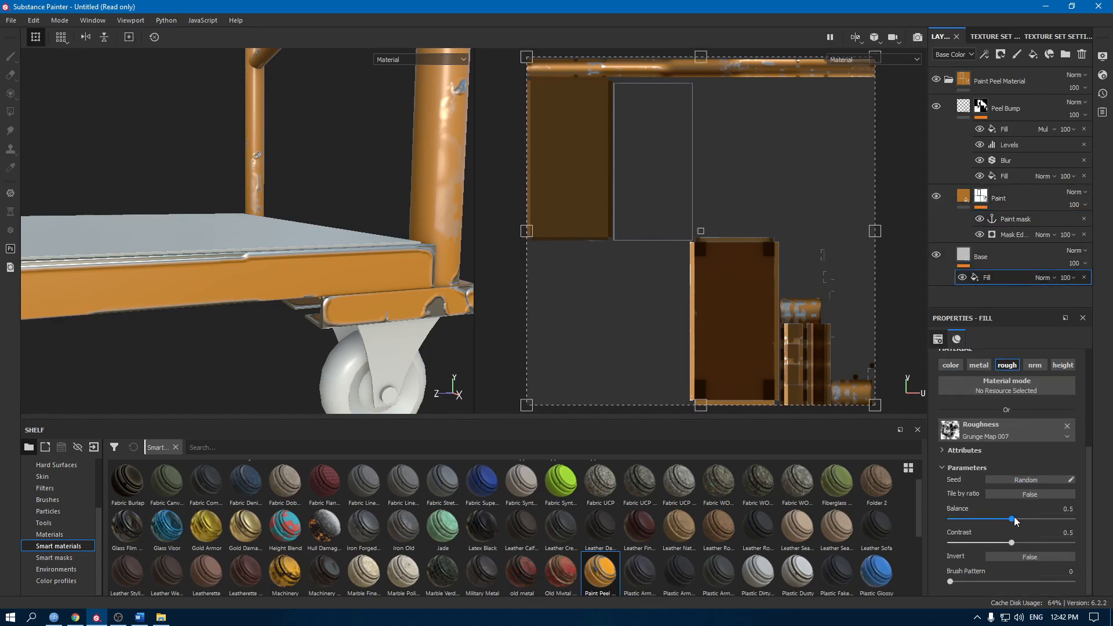
pyautogui.moveTo(1014, 520)
pyautogui.mouseDown()
pyautogui.moveTo(1086, 523)
pyautogui.moveTo(988, 524)
pyautogui.moveTo(1026, 530)
pyautogui.mouseUp()
pyautogui.hotkey('ctrl', 'z')
pyautogui.hotkey('ctrl', 'z')
# Collapse the Paint Peel Material group and add the Iron Forged Old smart material beneath it
pyautogui.keyDown('alt'); pyautogui.moveTo(376, 301); pyautogui.dragTo(313, 220, button='right'); pyautogui.keyUp('alt')
pyautogui.keyDown('alt'); pyautogui.moveTo(313, 220); pyautogui.dragTo(285, 216); pyautogui.keyUp('alt')
pyautogui.keyDown('alt'); pyautogui.moveTo(286, 216); pyautogui.dragTo(278, 325, button='middle'); pyautogui.keyUp('alt')
pyautogui.keyDown('alt'); pyautogui.moveTo(331, 232); pyautogui.dragTo(385, 293, button='right'); pyautogui.keyUp('alt')
pyautogui.click(950, 81)
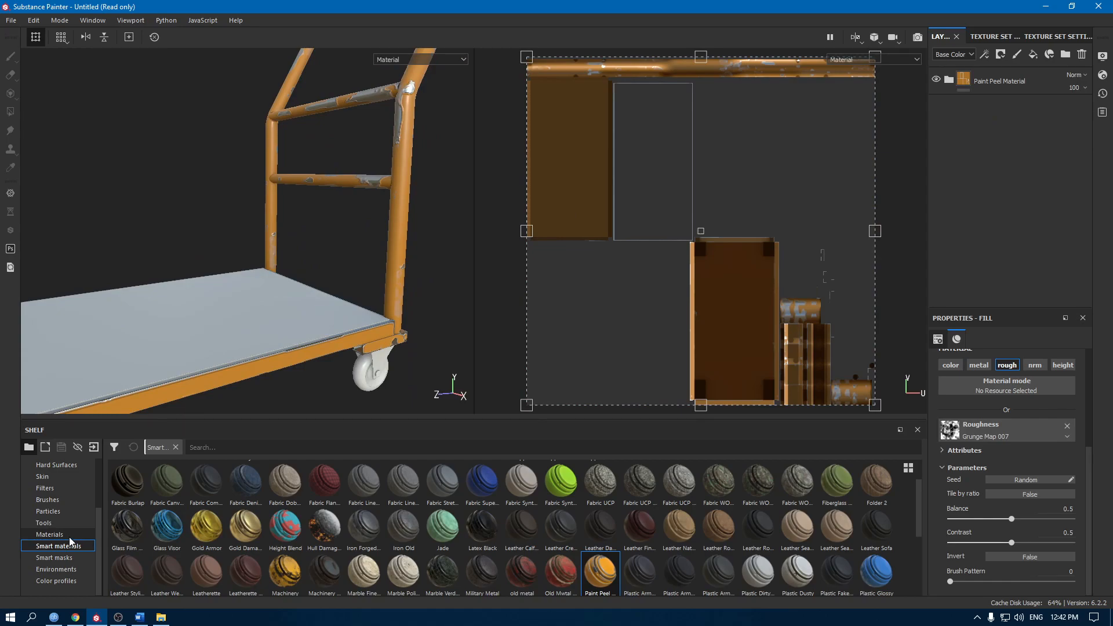
pyautogui.moveTo(373, 540)
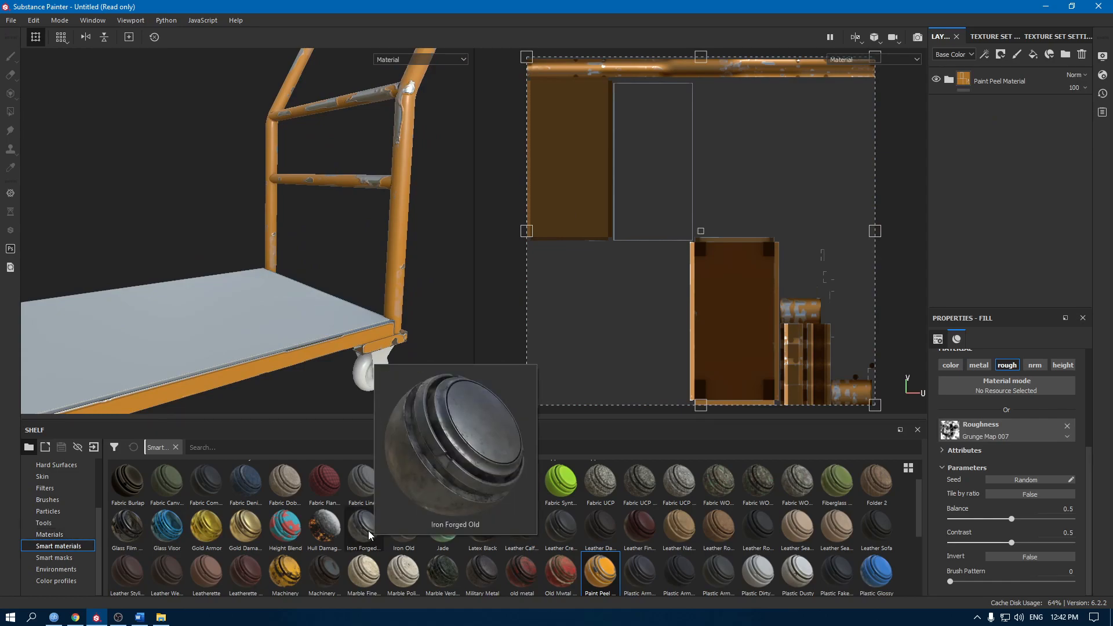
pyautogui.moveTo(367, 530); pyautogui.dragTo(1009, 200)
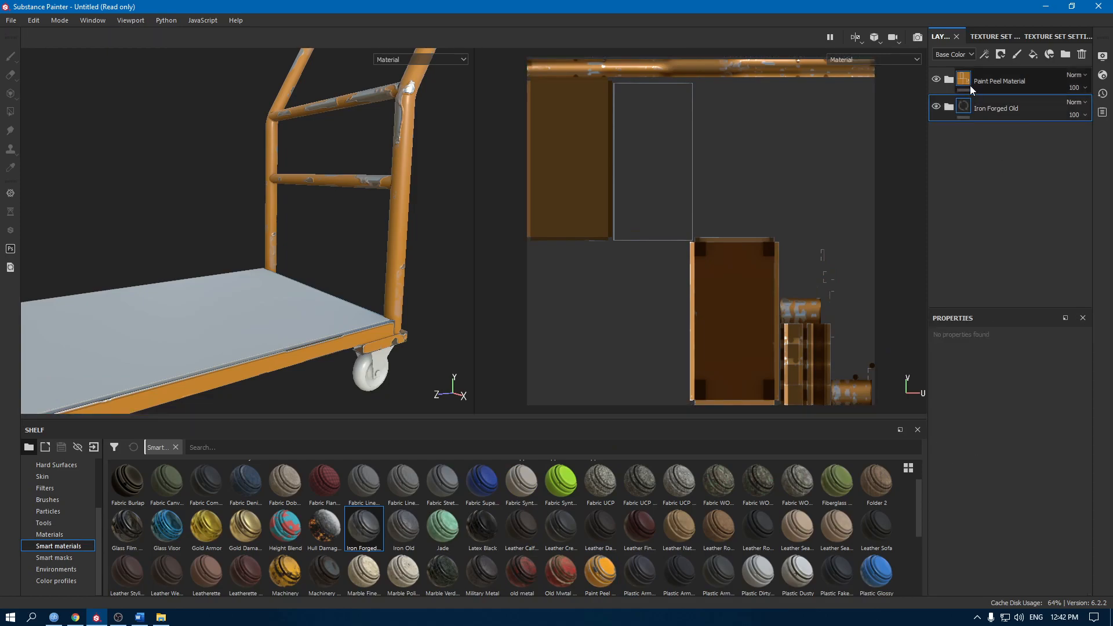
# Move Iron Forged Old into the Paint Peel Material group below the Paint layer and delete the Base layer
pyautogui.click(948, 82)
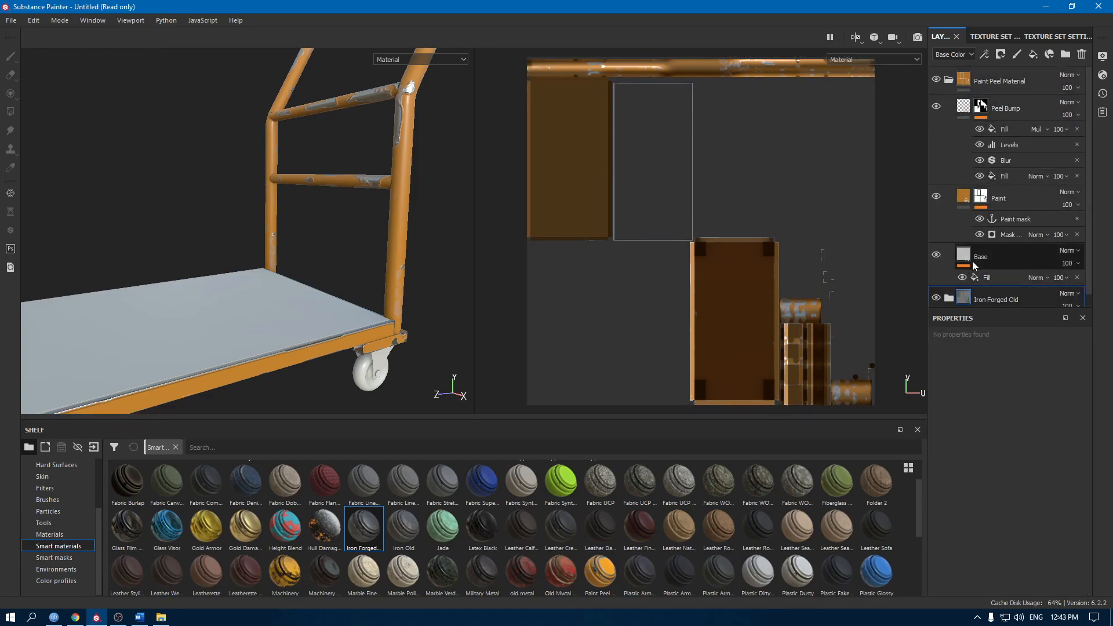
pyautogui.moveTo(1008, 300)
pyautogui.mouseDown()
pyautogui.moveTo(1003, 250)
pyautogui.moveTo(979, 263)
pyautogui.mouseUp()
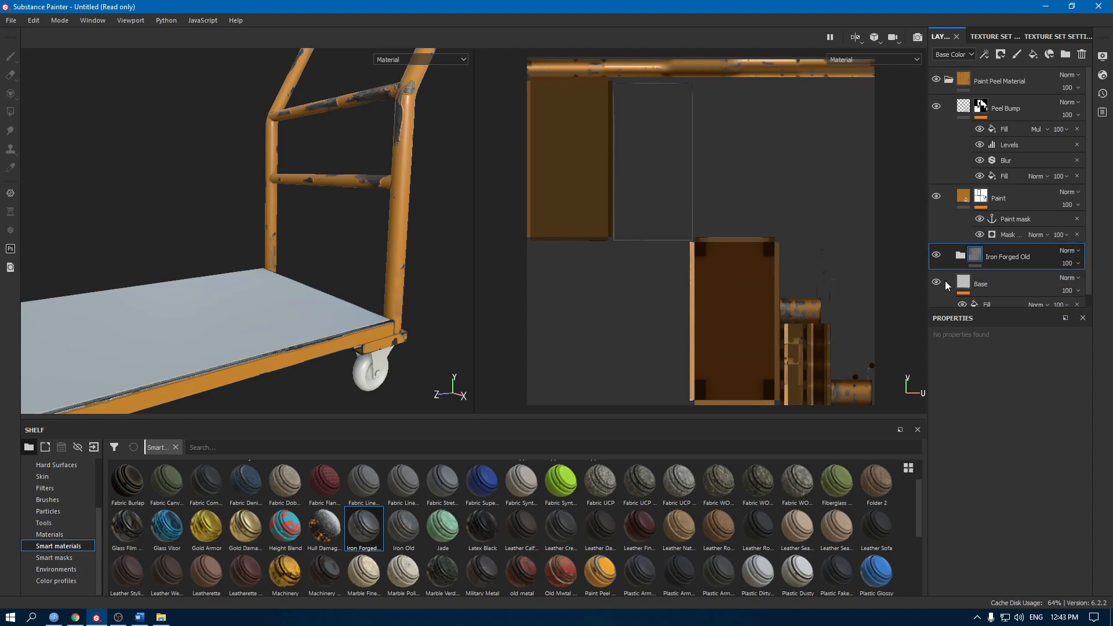
pyautogui.click(996, 283)
pyautogui.press('Delete')
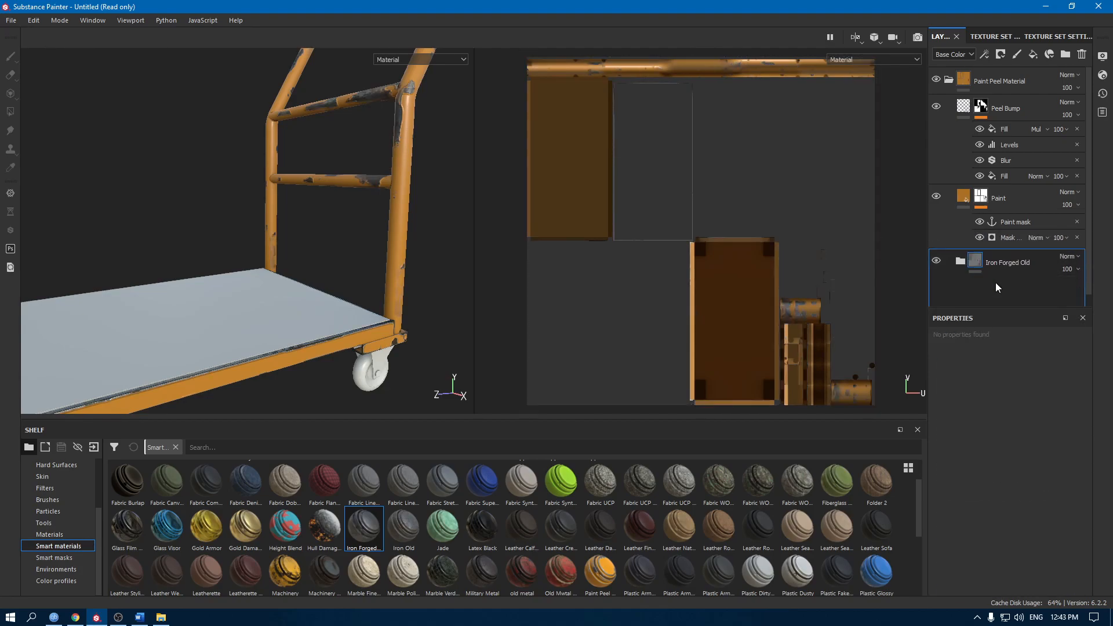
# Examine the exposed metal in the peeled areas of the cart's handle bars and posts, and collapse the Paint Peel Material group
pyautogui.keyDown('alt'); pyautogui.moveTo(391, 216); pyautogui.dragTo(321, 273, button='right'); pyautogui.keyUp('alt')
pyautogui.keyDown('alt'); pyautogui.moveTo(320, 273); pyautogui.dragTo(314, 221, button='middle'); pyautogui.keyUp('alt')
pyautogui.keyDown('alt'); pyautogui.moveTo(315, 221); pyautogui.dragTo(362, 347); pyautogui.keyUp('alt')
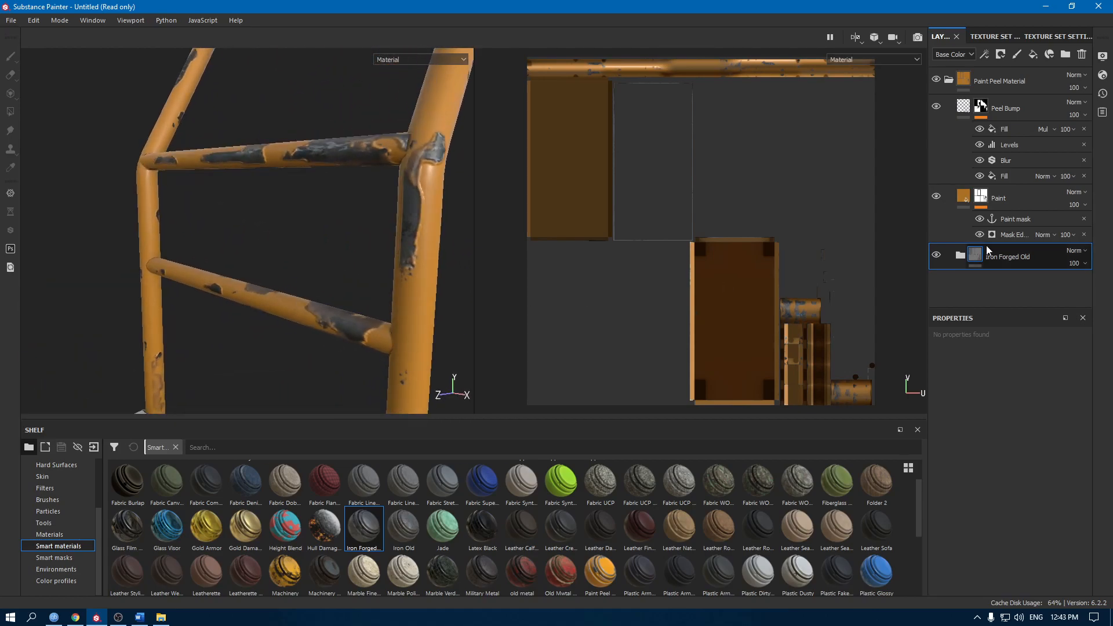
pyautogui.click(945, 81)
pyautogui.keyDown('alt'); pyautogui.moveTo(449, 241); pyautogui.dragTo(328, 255, button='right'); pyautogui.keyUp('alt')
pyautogui.keyDown('alt'); pyautogui.moveTo(327, 255); pyautogui.dragTo(254, 205); pyautogui.keyUp('alt')
pyautogui.keyDown('alt'); pyautogui.moveTo(254, 205); pyautogui.dragTo(305, 134, button='middle'); pyautogui.keyUp('alt')
pyautogui.moveTo(304, 134)
pyautogui.keyDown('alt'); pyautogui.mouseDown(button='right')
pyautogui.moveTo(349, 101)
pyautogui.moveTo(388, 211)
pyautogui.mouseUp(button='right'); pyautogui.keyUp('alt')
pyautogui.keyDown('alt'); pyautogui.moveTo(388, 212); pyautogui.dragTo(398, 253); pyautogui.keyUp('alt')
pyautogui.keyDown('alt'); pyautogui.moveTo(397, 253); pyautogui.dragTo(401, 180, button='right'); pyautogui.keyUp('alt')
pyautogui.keyDown('alt'); pyautogui.moveTo(401, 180); pyautogui.dragTo(406, 137, button='middle'); pyautogui.keyUp('alt')
pyautogui.keyDown('alt'); pyautogui.moveTo(405, 137); pyautogui.dragTo(371, 125, button='right'); pyautogui.keyUp('alt')
pyautogui.keyDown('alt'); pyautogui.moveTo(371, 125); pyautogui.dragTo(338, 148); pyautogui.keyUp('alt')
pyautogui.keyDown('alt'); pyautogui.moveTo(337, 147); pyautogui.dragTo(490, 341, button='right'); pyautogui.keyUp('alt')
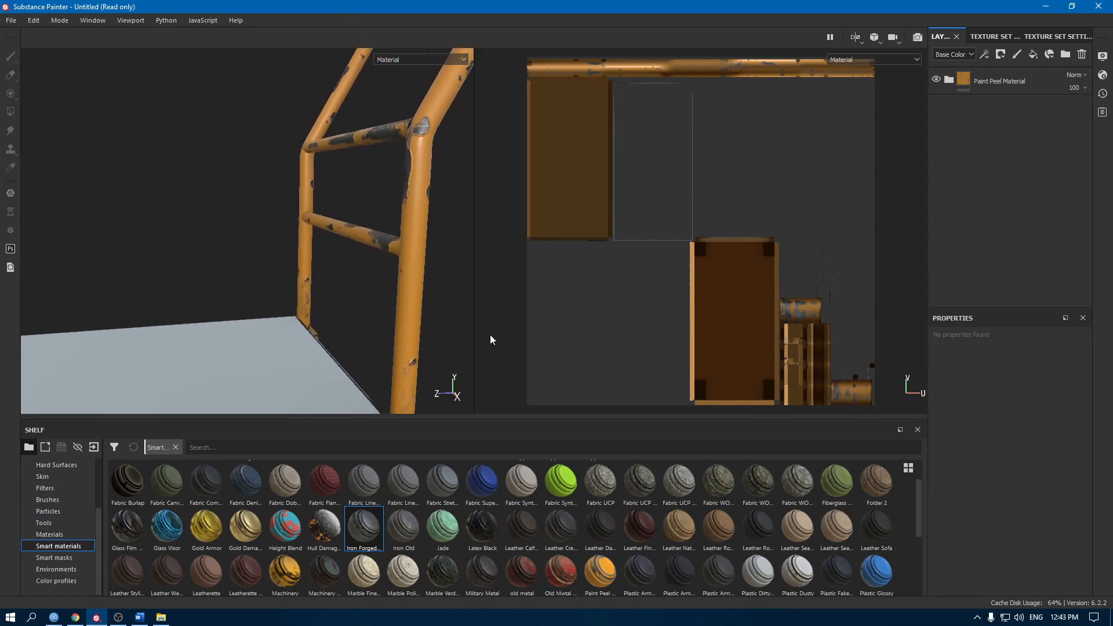
# Add the Rust Fine material above the Paint Peel Material group and give it a black mask
pyautogui.click(49, 534)
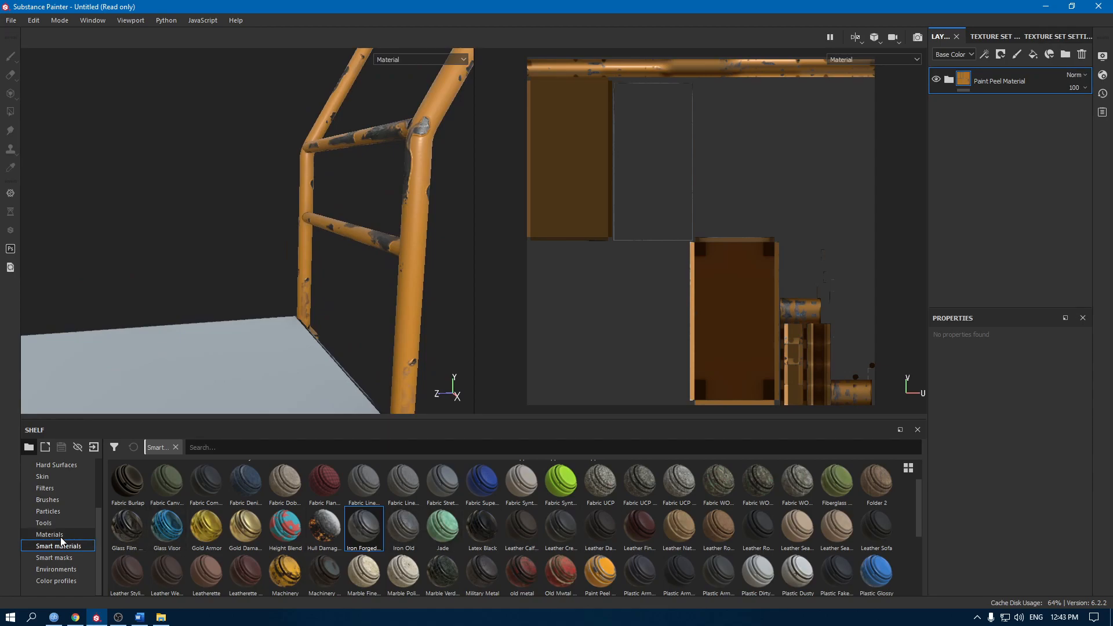
pyautogui.scroll(-3, 706, 548)
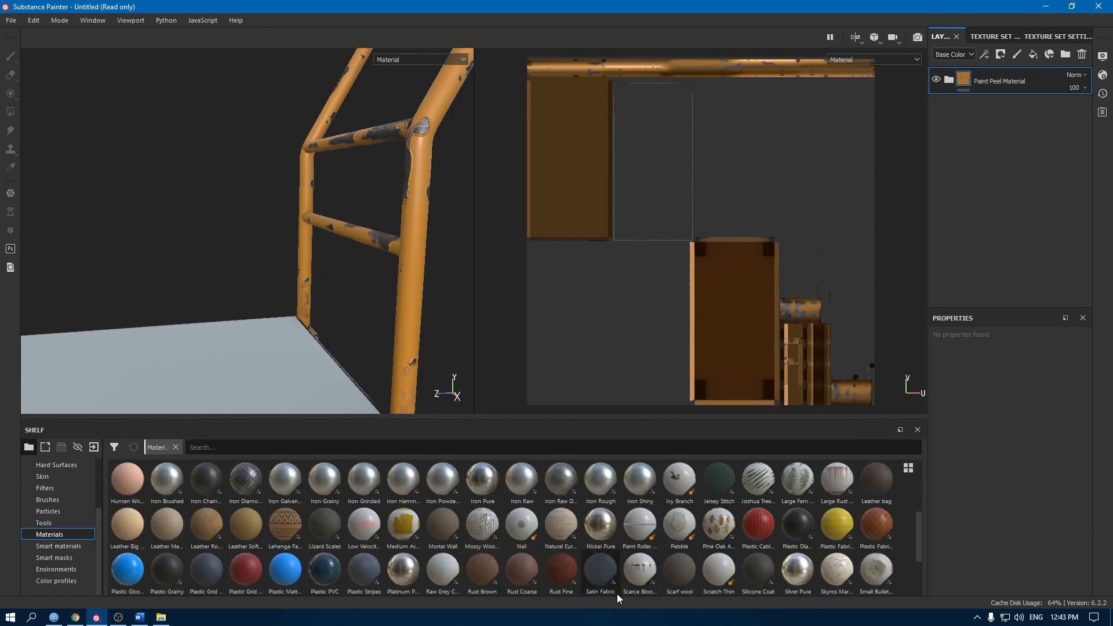
pyautogui.moveTo(559, 577); pyautogui.dragTo(1020, 68)
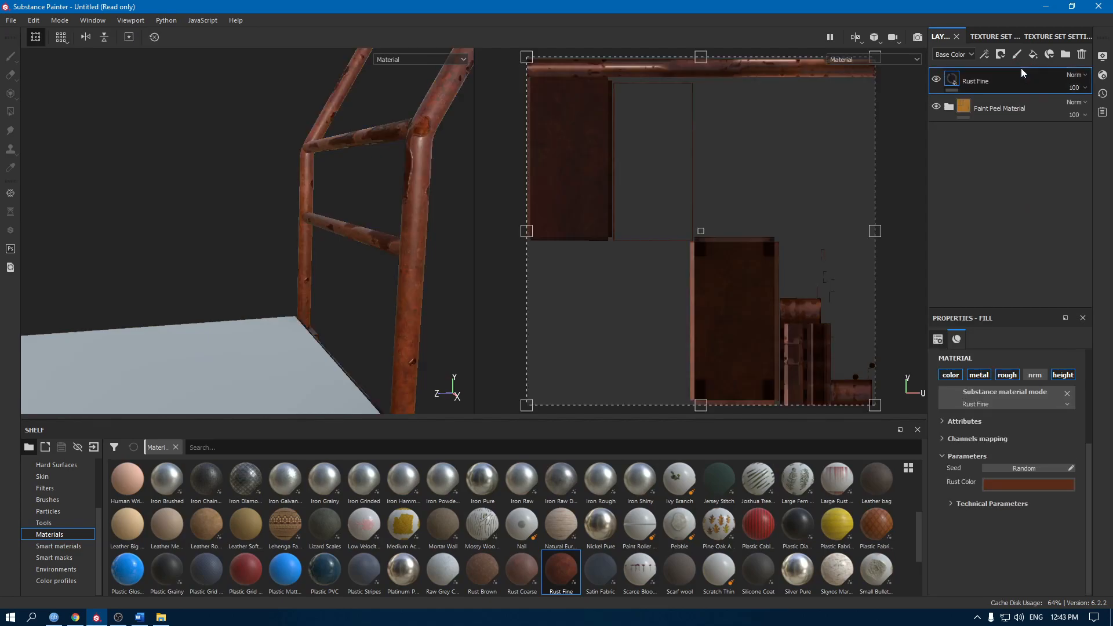
pyautogui.rightClick(1004, 81)
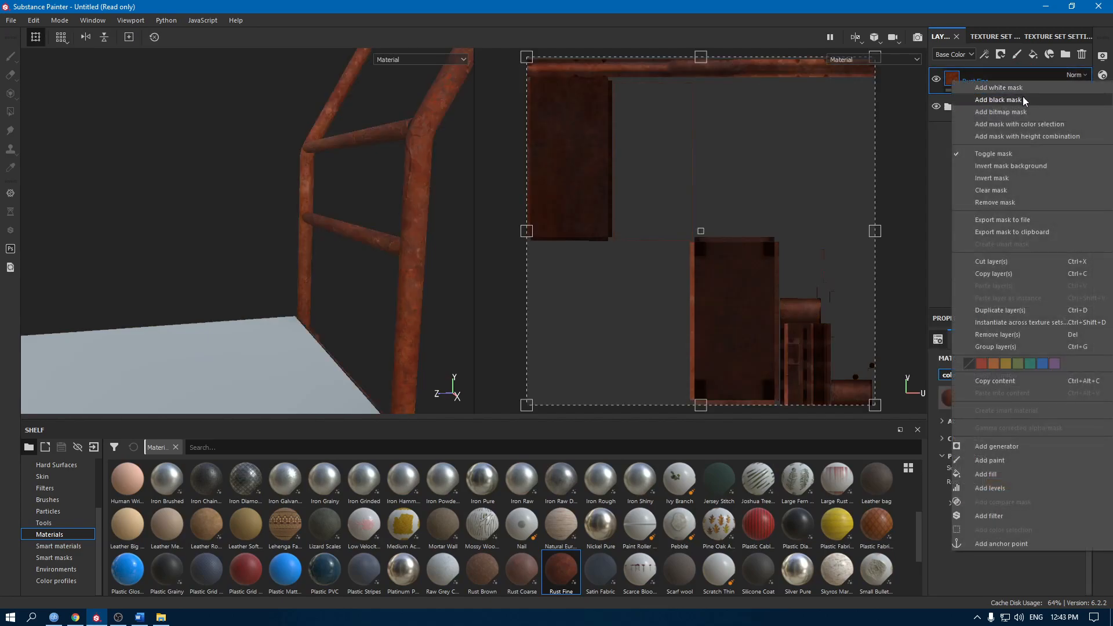
pyautogui.click(1022, 95)
# Add a Dirt generator to the Rust Fine layer's mask
pyautogui.rightClick(1006, 85)
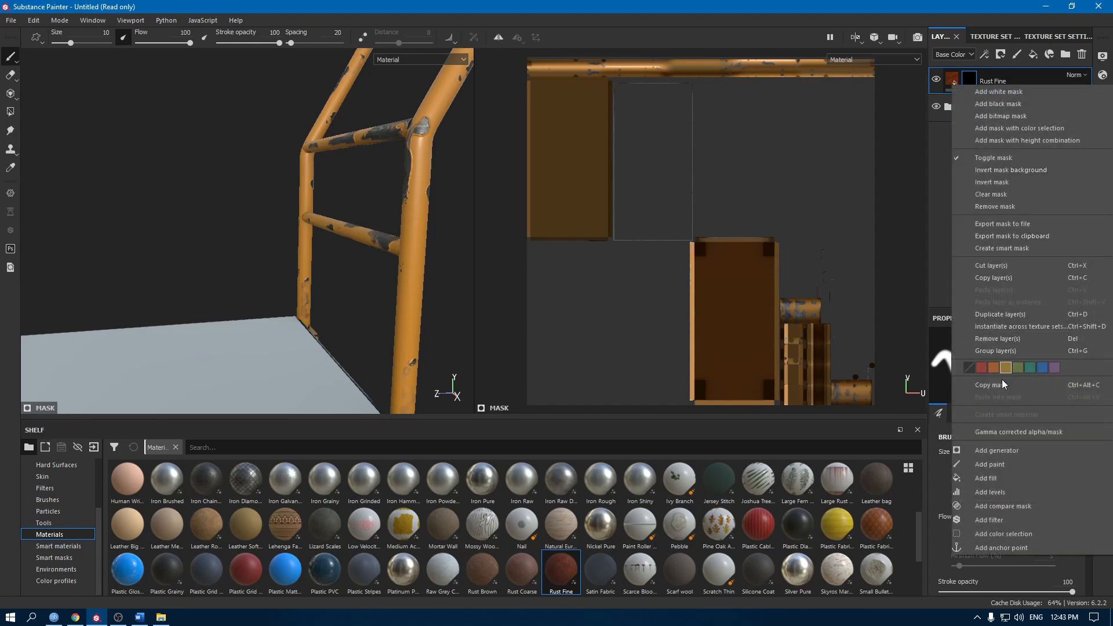
pyautogui.click(1004, 451)
pyautogui.click(1010, 359)
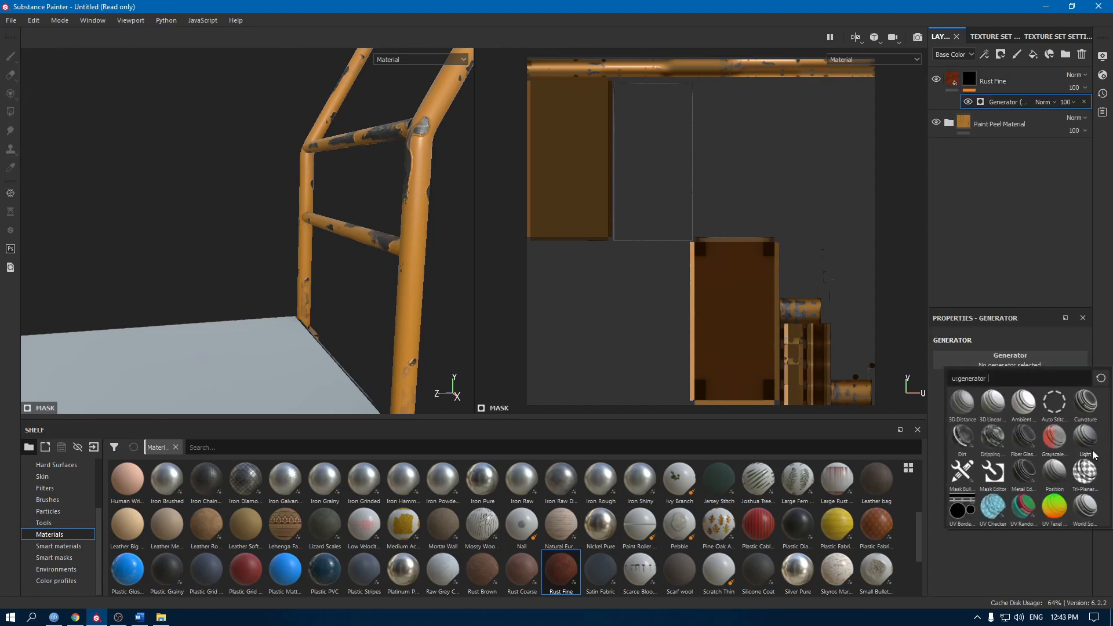
pyautogui.click(962, 438)
# Enable Use Triplanar for the Dirt generator and raise its Dirt Contrast to about 0.74
pyautogui.scroll(5, 365, 255)
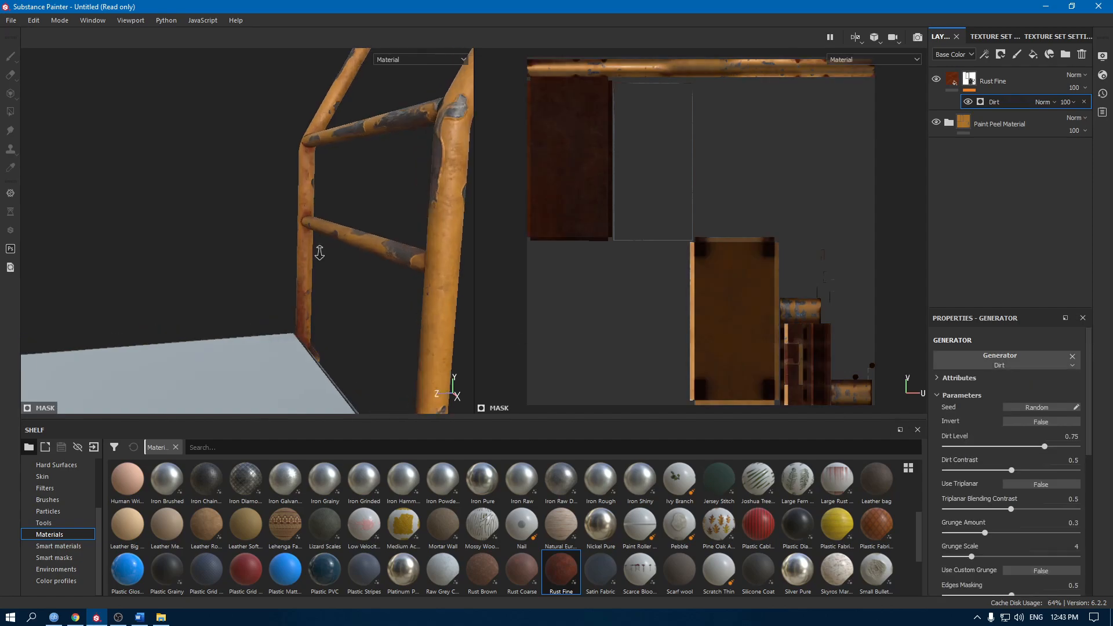
pyautogui.keyDown('alt'); pyautogui.moveTo(351, 223); pyautogui.dragTo(291, 267); pyautogui.keyUp('alt')
pyautogui.keyDown('alt'); pyautogui.moveTo(290, 267); pyautogui.dragTo(342, 250, button='middle'); pyautogui.keyUp('alt')
pyautogui.click(1028, 485)
pyautogui.moveTo(1011, 470); pyautogui.dragTo(1039, 470)
# Set the Dirt generator's Dirt Level to 0.7
pyautogui.keyDown('alt'); pyautogui.moveTo(266, 298); pyautogui.dragTo(380, 400, button='right'); pyautogui.keyUp('alt')
pyautogui.keyDown('alt'); pyautogui.moveTo(345, 339); pyautogui.dragTo(320, 452, button='middle'); pyautogui.keyUp('alt')
pyautogui.keyDown('alt'); pyautogui.moveTo(316, 382); pyautogui.dragTo(227, 141); pyautogui.keyUp('alt')
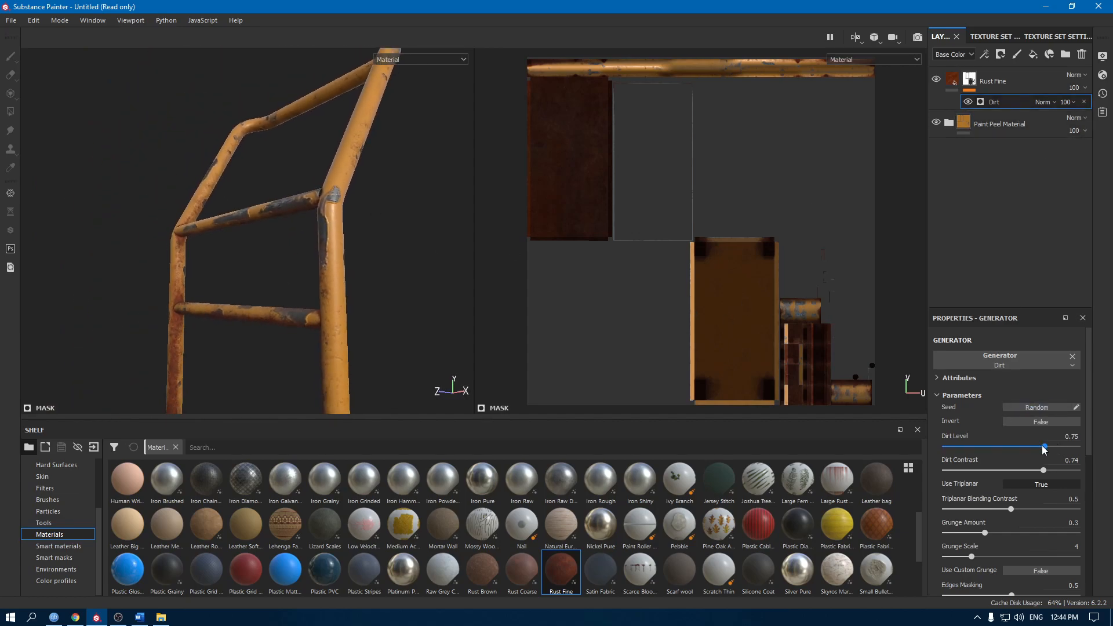
pyautogui.moveTo(1045, 446); pyautogui.dragTo(1033, 446)
pyautogui.click(1071, 436)
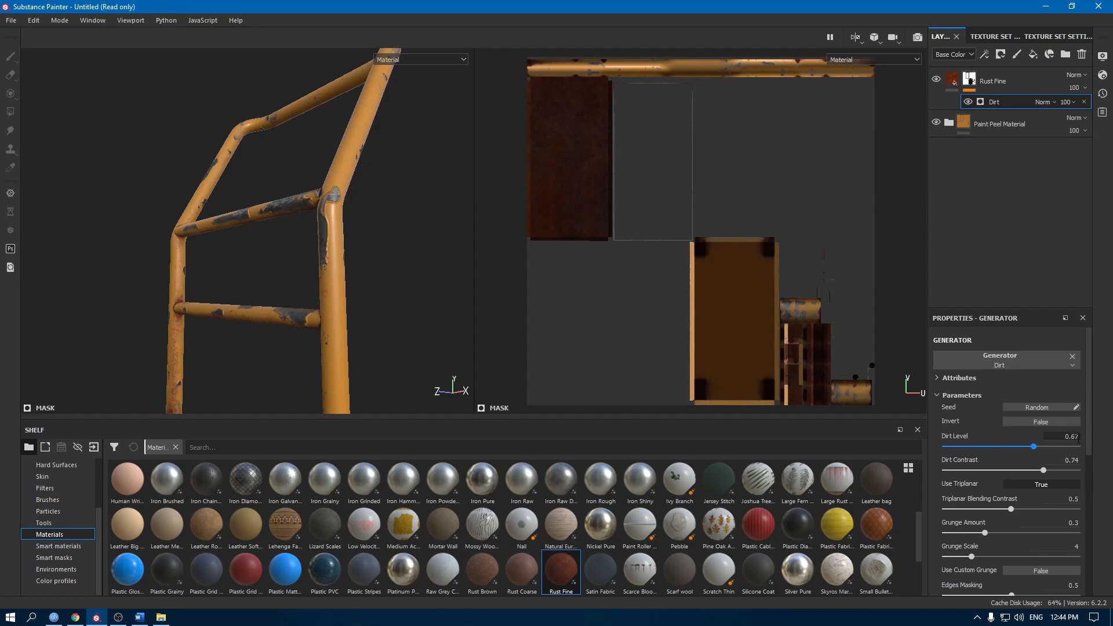
pyautogui.write('0.7')
pyautogui.press('Return')
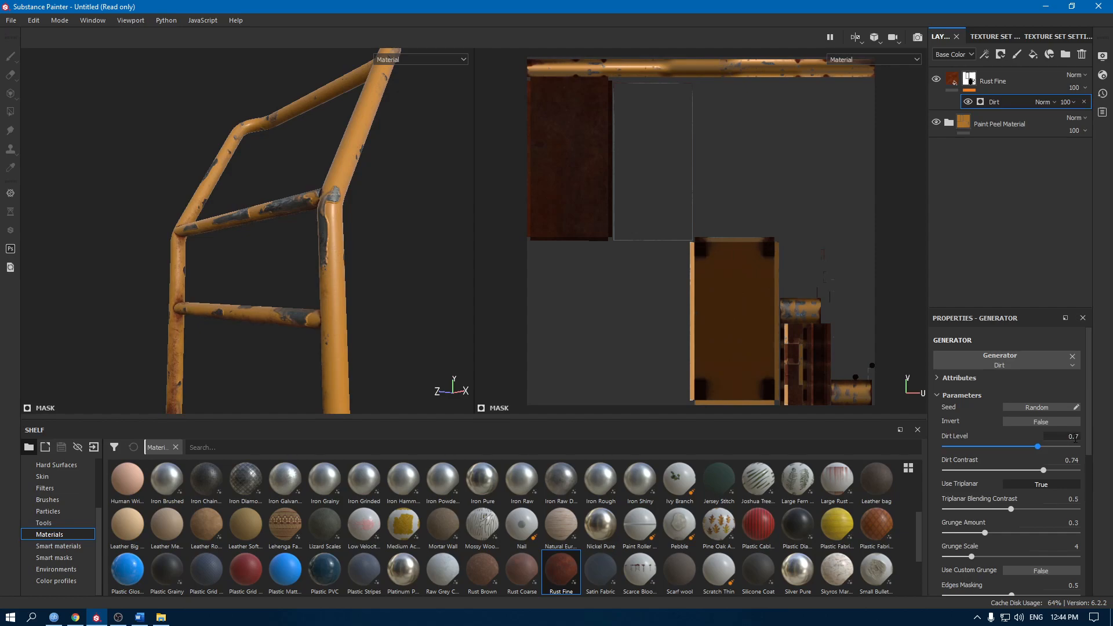
# Add a Dripping Rust generator above the Dirt generator in the Rust Fine mask
pyautogui.keyDown('alt'); pyautogui.moveTo(249, 218); pyautogui.dragTo(307, 334); pyautogui.keyUp('alt')
pyautogui.rightClick(988, 105)
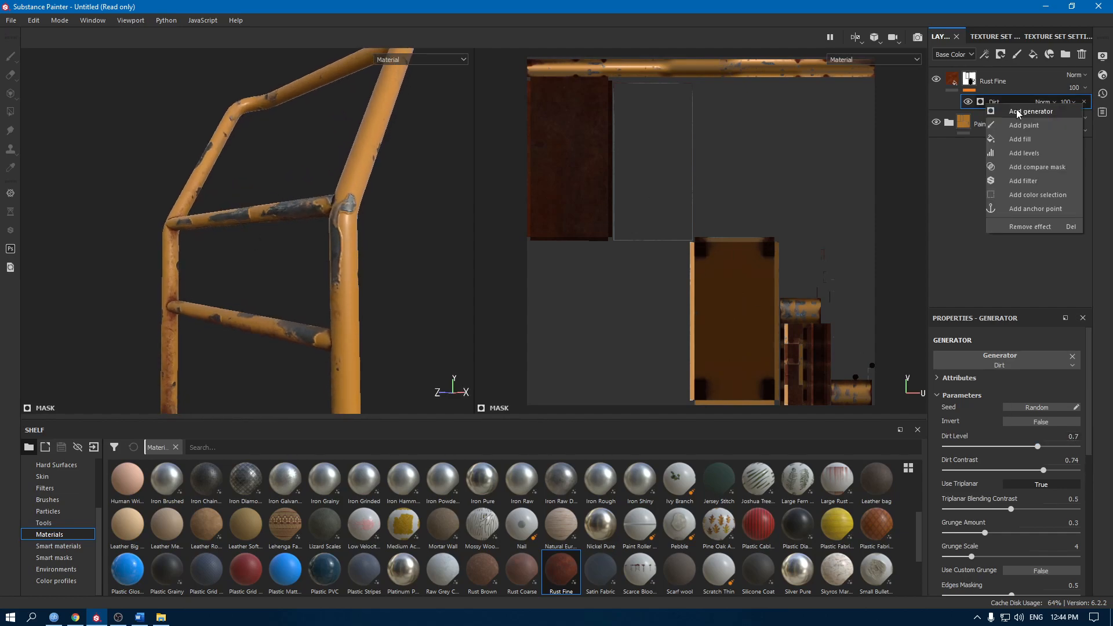
pyautogui.click(1018, 111)
pyautogui.click(1021, 358)
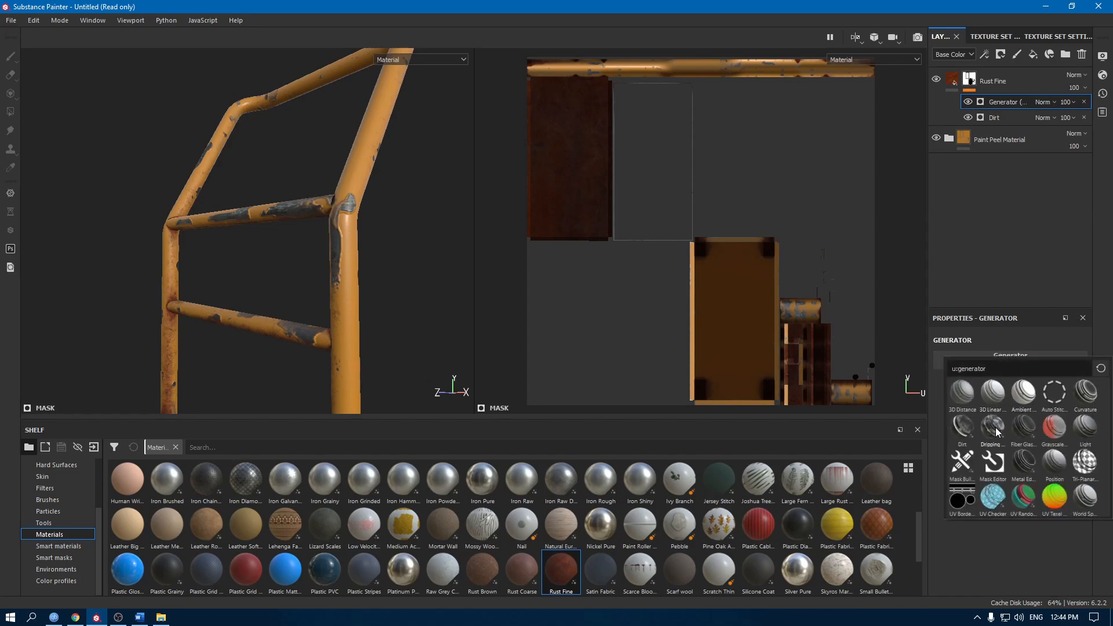
pyautogui.click(992, 428)
# Set the Dripping Rust generator's blend mode to Linear dodge (Add)
pyautogui.keyDown('alt'); pyautogui.moveTo(432, 268); pyautogui.dragTo(373, 204); pyautogui.keyUp('alt')
pyautogui.keyDown('alt'); pyautogui.moveTo(373, 204); pyautogui.dragTo(449, 273, button='right'); pyautogui.keyUp('alt')
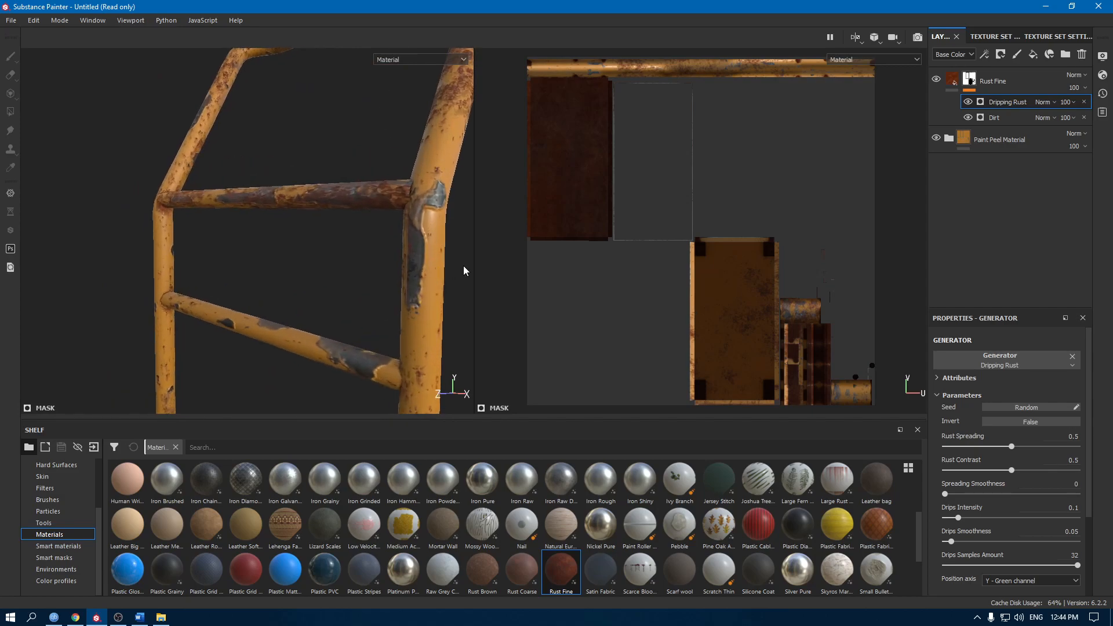
pyautogui.click(1047, 104)
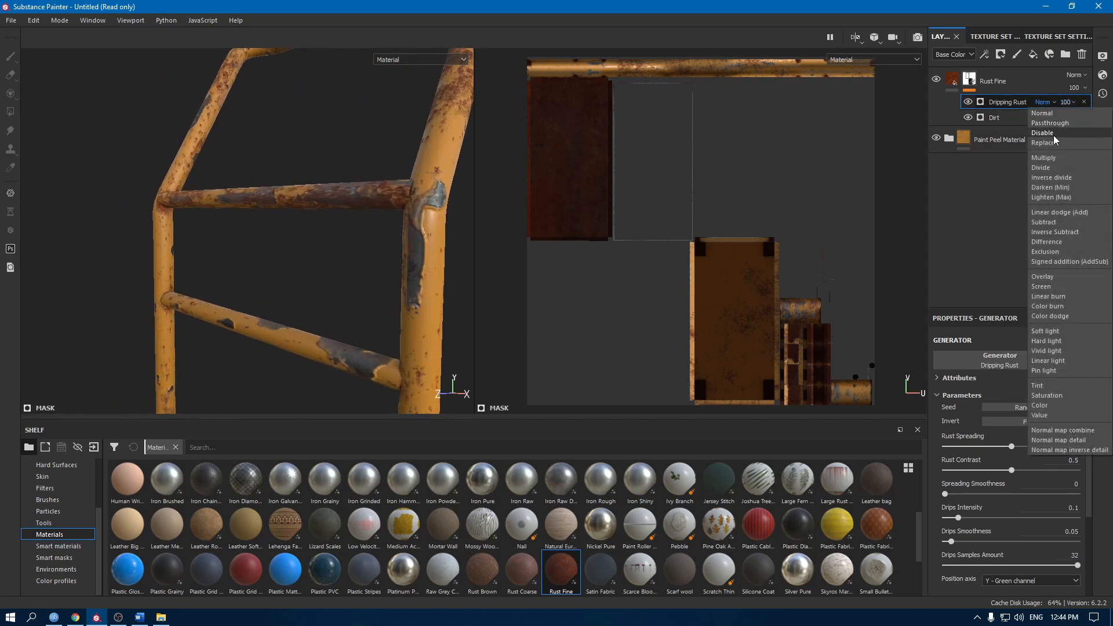
pyautogui.click(1066, 215)
# Set the Dripping Rust generator's Rust Contrast to about 0.81 and its Rust Spreading to 0.3
pyautogui.moveTo(238, 234)
pyautogui.keyDown('alt'); pyautogui.mouseDown()
pyautogui.moveTo(249, 209)
pyautogui.moveTo(236, 224)
pyautogui.moveTo(315, 302)
pyautogui.moveTo(268, 214)
pyautogui.moveTo(305, 237)
pyautogui.mouseUp(); pyautogui.keyUp('alt')
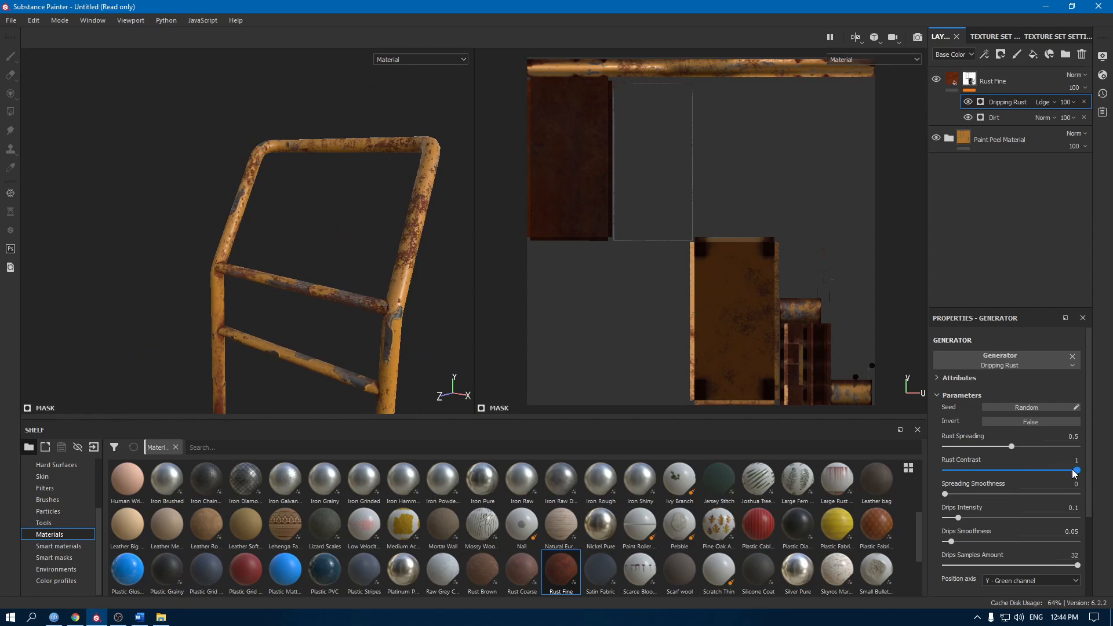
pyautogui.moveTo(1014, 452); pyautogui.dragTo(984, 452)
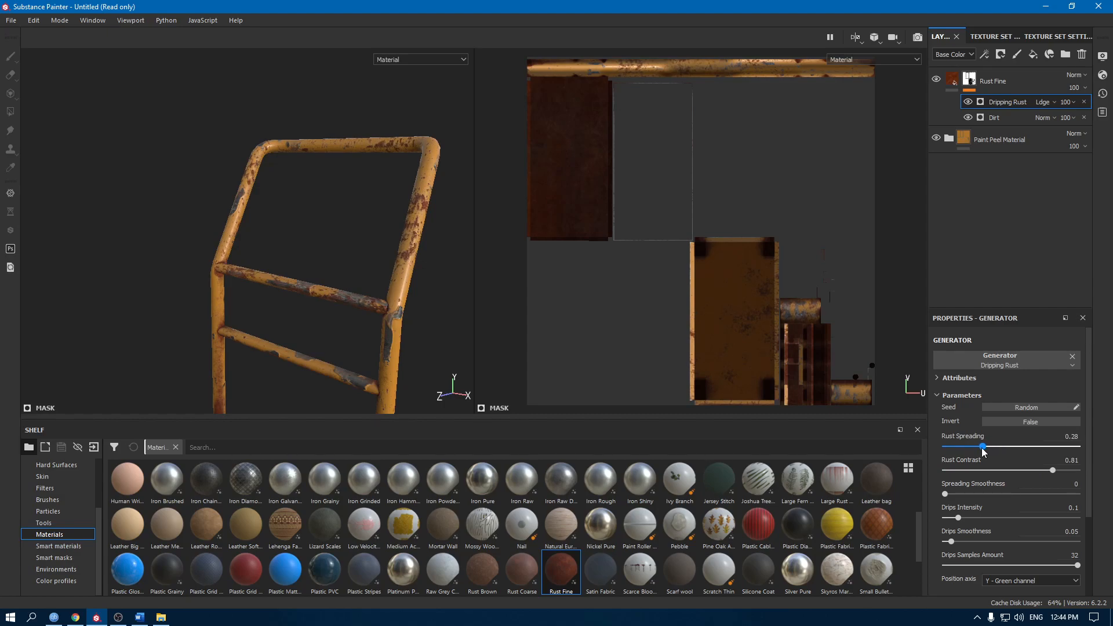
pyautogui.click(1064, 439)
pyautogui.write('0.3')
pyautogui.press('Return')
# Adjust the Rust Fine layer's Rust Color to a slightly darker, less saturated reddish brown
pyautogui.moveTo(397, 276)
pyautogui.keyDown('alt'); pyautogui.mouseDown()
pyautogui.moveTo(345, 180)
pyautogui.moveTo(285, 179)
pyautogui.moveTo(321, 216)
pyautogui.moveTo(400, 263)
pyautogui.mouseUp(); pyautogui.keyUp('alt')
pyautogui.keyDown('alt'); pyautogui.moveTo(400, 263); pyautogui.dragTo(473, 328, button='right'); pyautogui.keyUp('alt')
pyautogui.moveTo(474, 329); pyautogui.dragTo(482, 325)
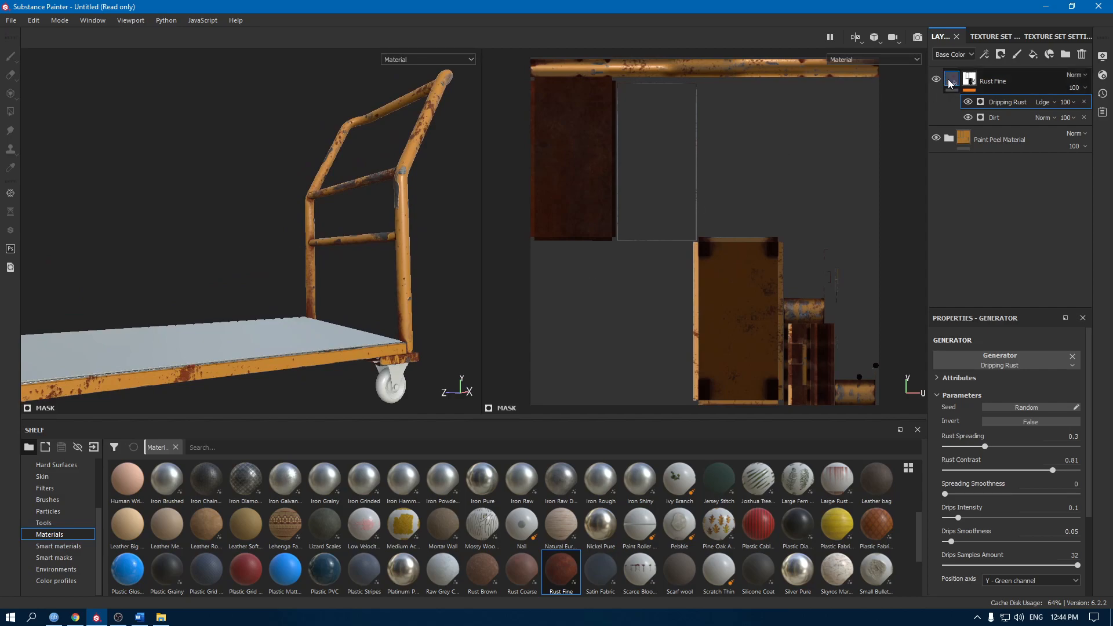
pyautogui.click(948, 84)
pyautogui.click(1014, 490)
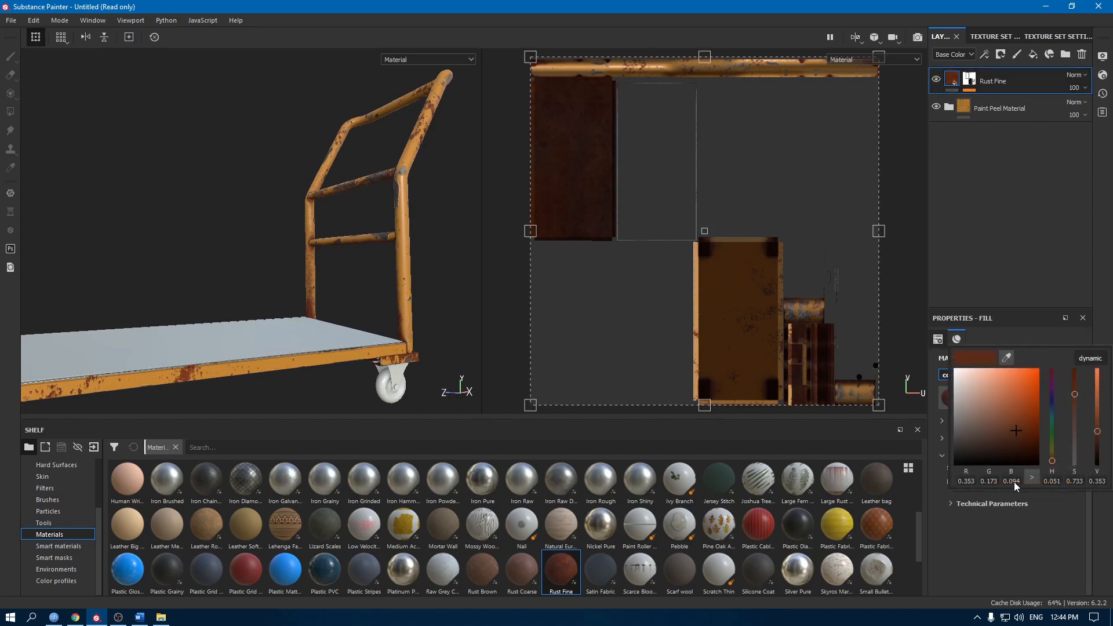
pyautogui.moveTo(1013, 432); pyautogui.dragTo(1011, 433)
# Add a fill layer above Rust Fine and disable its color, metallic and normal channels, leaving only roughness and height
pyautogui.keyDown('alt'); pyautogui.moveTo(413, 320); pyautogui.dragTo(280, 228); pyautogui.keyUp('alt')
pyautogui.keyDown('alt'); pyautogui.moveTo(280, 229); pyautogui.dragTo(388, 288, button='right'); pyautogui.keyUp('alt')
pyautogui.click(1033, 54)
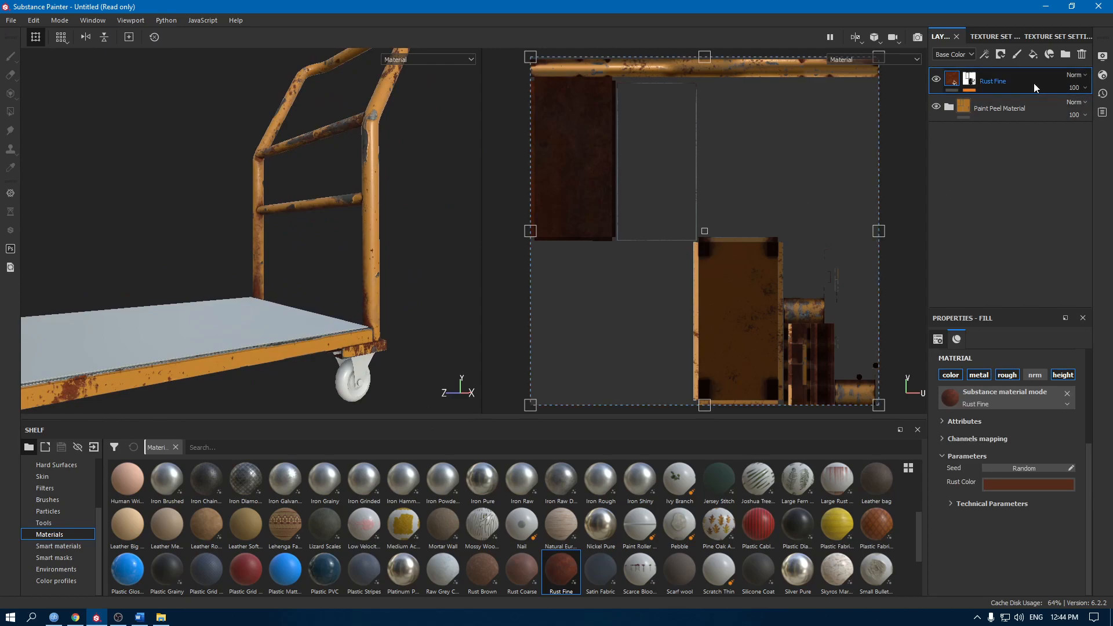
pyautogui.click(961, 378)
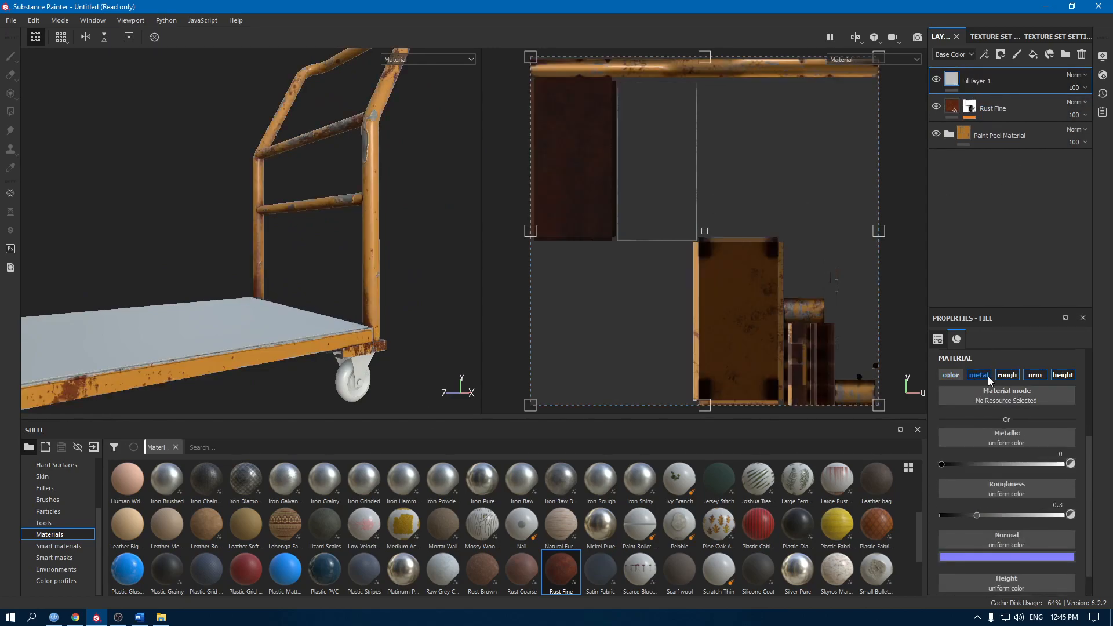
pyautogui.click(986, 377)
pyautogui.click(1037, 376)
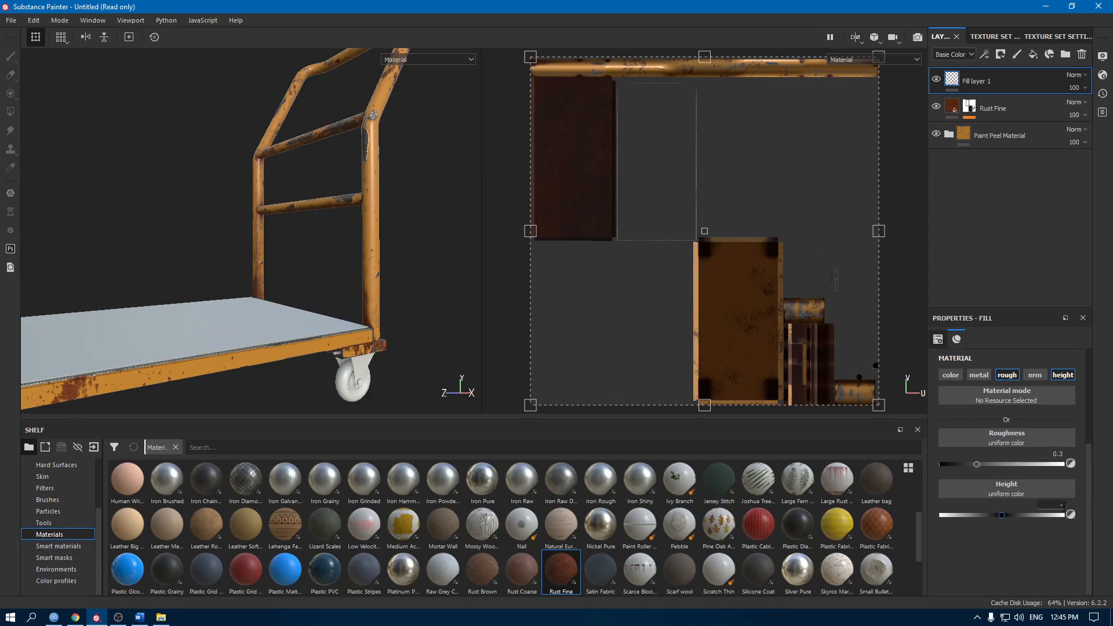
# Give the new fill layer a black mask and add a fill effect to that mask
pyautogui.rightClick(1011, 73)
pyautogui.click(1041, 92)
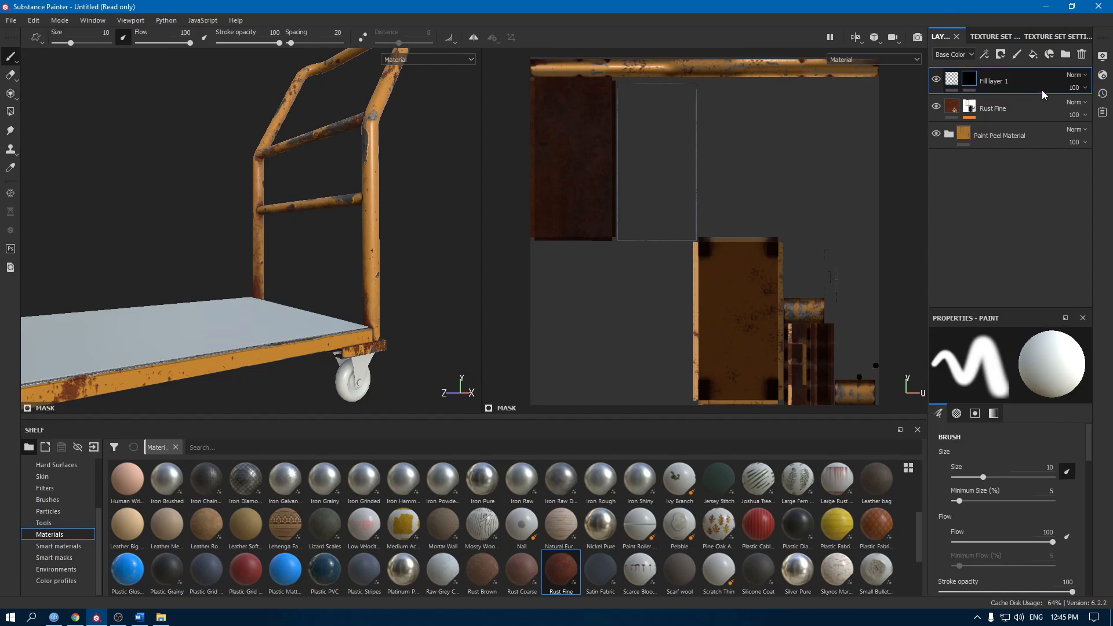
pyautogui.rightClick(1042, 89)
pyautogui.click(1020, 486)
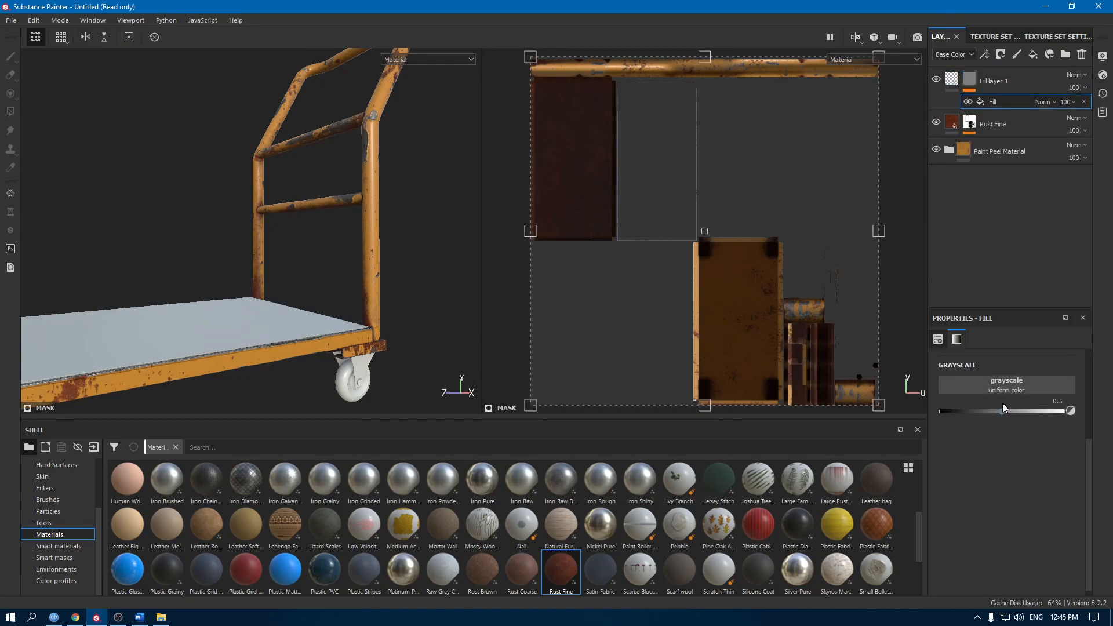
# Load the Grunge Scratches Rough texture into the grayscale fill of the new layer's mask
pyautogui.click(1015, 381)
pyautogui.hotkey('ctrl', 'a')
pyautogui.write('scratches')
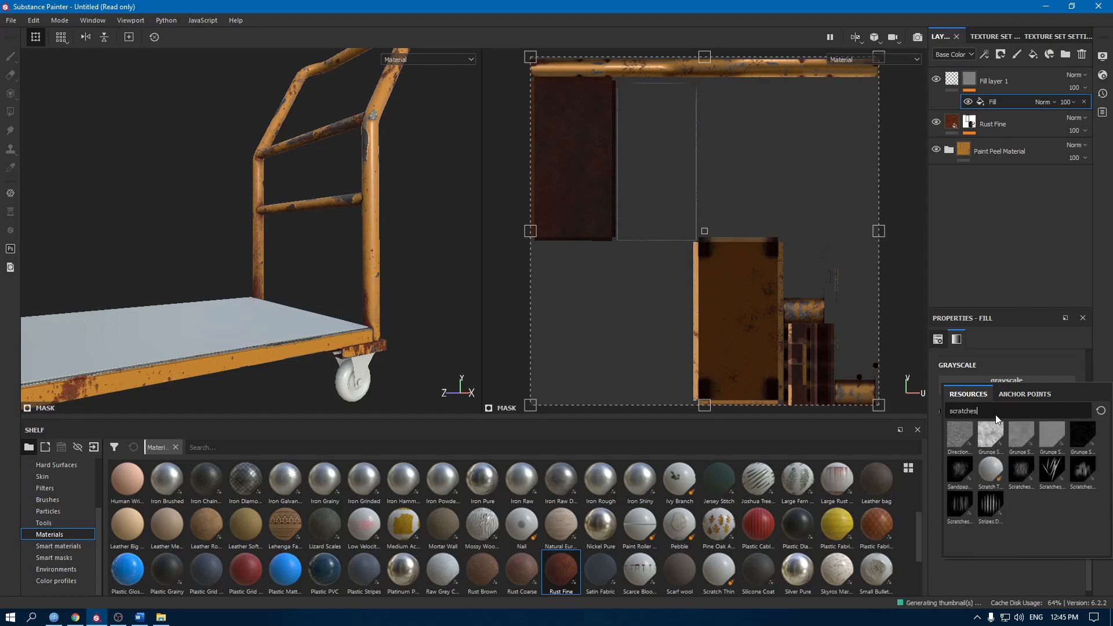
pyautogui.moveTo(1079, 442)
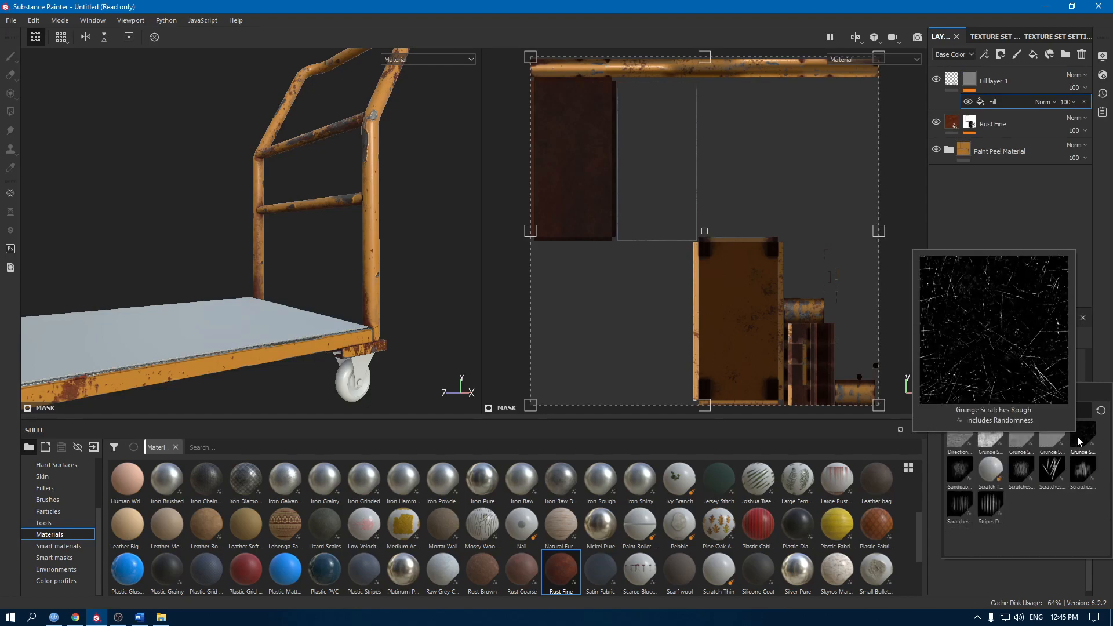
pyautogui.click(1077, 442)
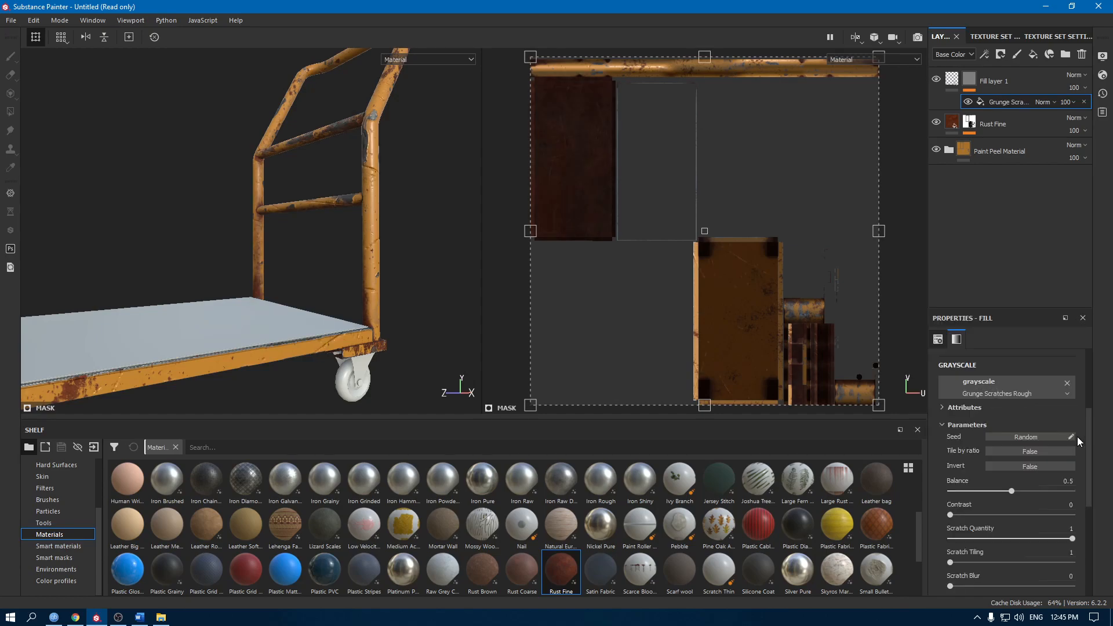
pyautogui.moveTo(450, 208)
pyautogui.keyDown('alt'); pyautogui.mouseDown()
pyautogui.moveTo(445, 243)
pyautogui.moveTo(434, 228)
pyautogui.moveTo(458, 214)
pyautogui.mouseUp(); pyautogui.keyUp('alt')
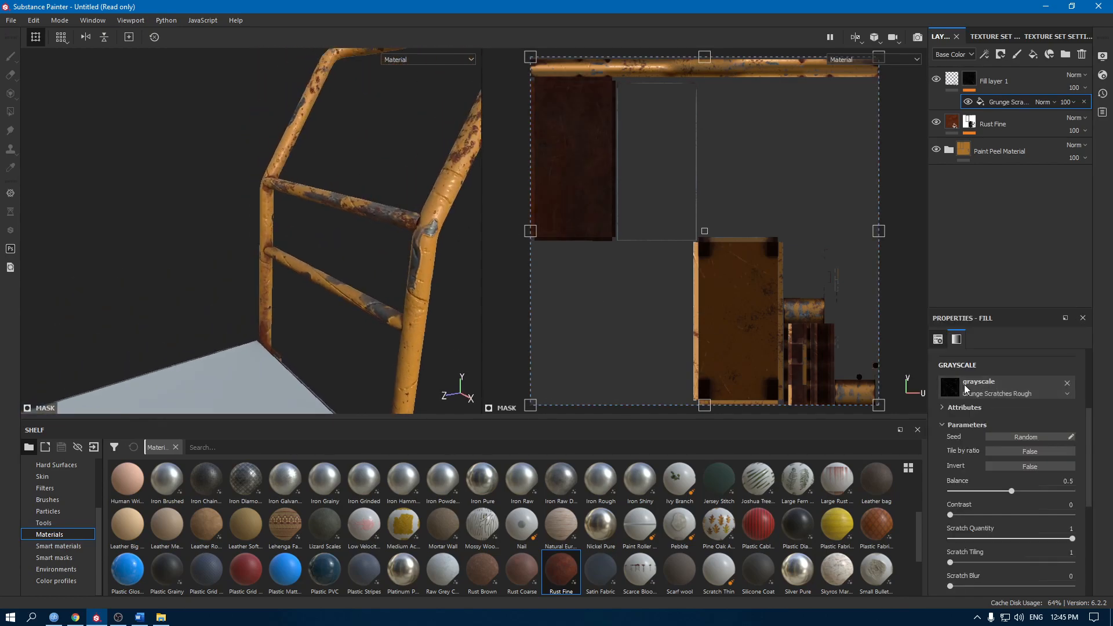
# Switch the scratches fill to tri-planar projection and set its UV scale to 3
pyautogui.click(951, 79)
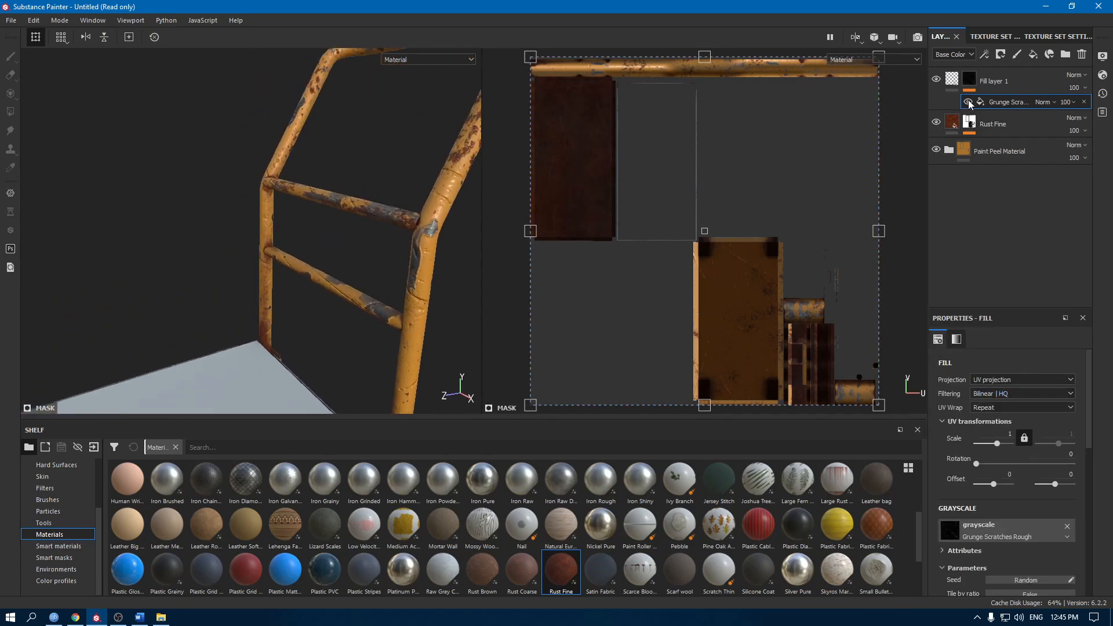
pyautogui.click(1031, 379)
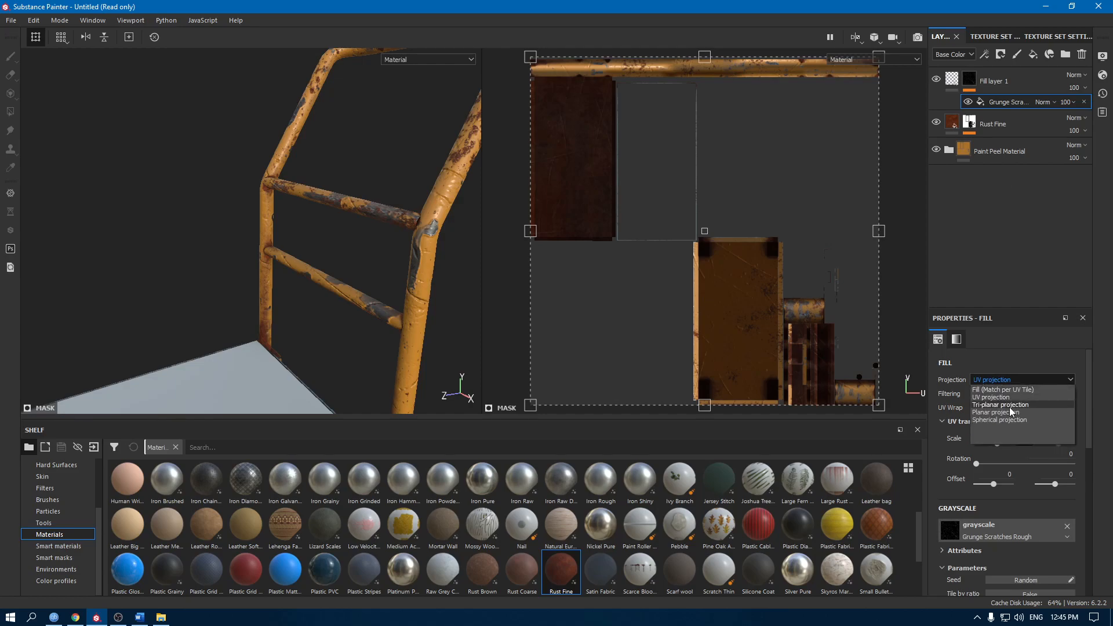
pyautogui.click(1010, 406)
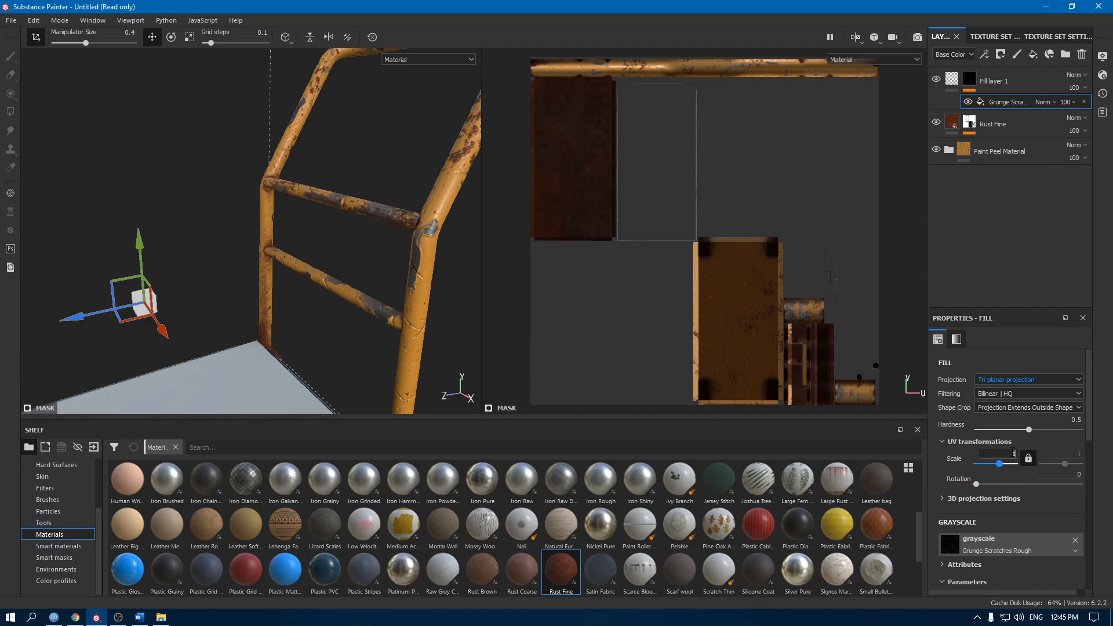
pyautogui.write('3')
pyautogui.press('Return')
# Set the scratch texture's Balance to 0.2 and its Contrast to 0.4
pyautogui.keyDown('alt'); pyautogui.moveTo(301, 191); pyautogui.dragTo(425, 349); pyautogui.keyUp('alt')
pyautogui.scroll(-3, 1027, 551)
pyautogui.scroll(-3, 1027, 552)
pyautogui.moveTo(1009, 404); pyautogui.dragTo(969, 410)
pyautogui.click(1058, 395)
pyautogui.write('0.2')
pyautogui.press('Return')
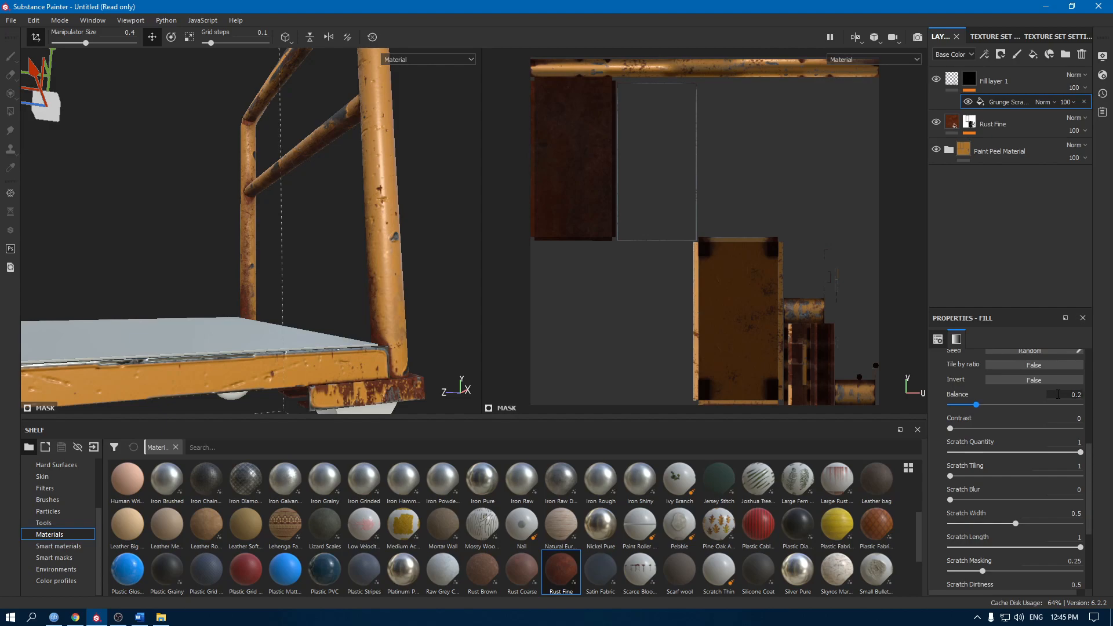
pyautogui.moveTo(951, 428); pyautogui.dragTo(982, 428)
pyautogui.keyDown('alt'); pyautogui.moveTo(254, 262); pyautogui.dragTo(420, 373); pyautogui.keyUp('alt')
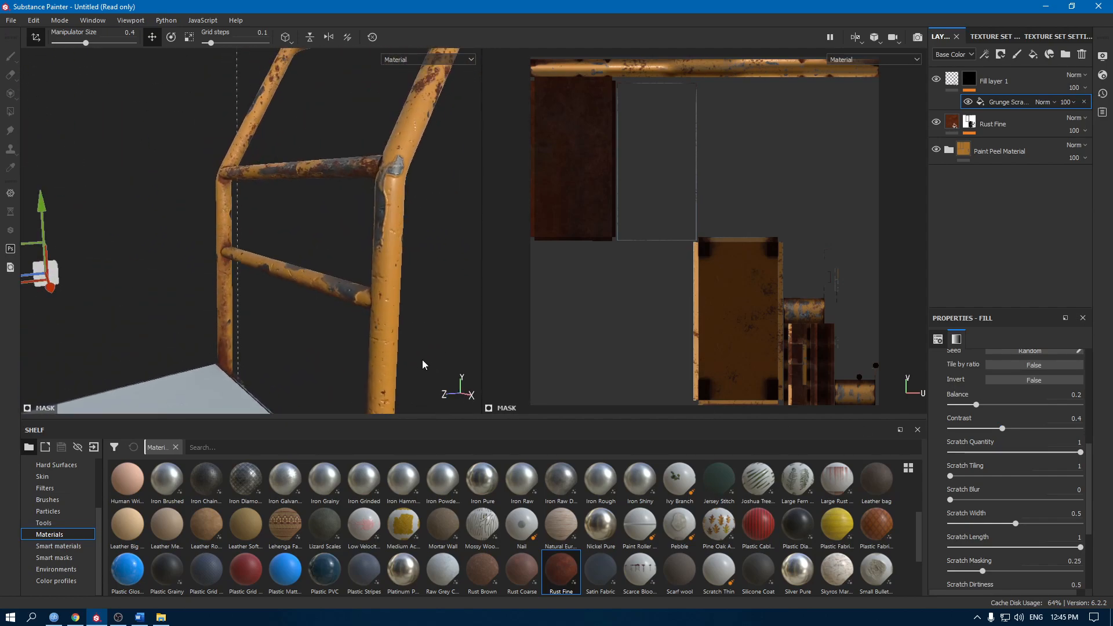
# Apply the Wood Ship Hull Old smart material to the Wood texture set and delete its empty Layer 1
pyautogui.keyDown('alt'); pyautogui.moveTo(425, 335); pyautogui.dragTo(297, 244); pyautogui.keyUp('alt')
pyautogui.click(987, 36)
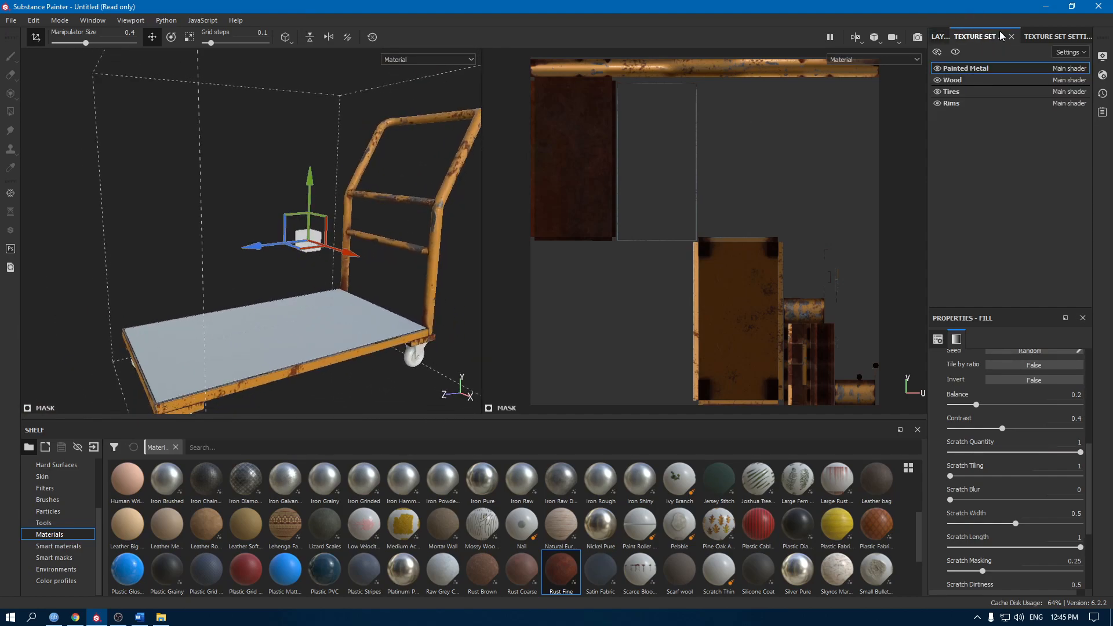
pyautogui.click(977, 80)
pyautogui.click(934, 37)
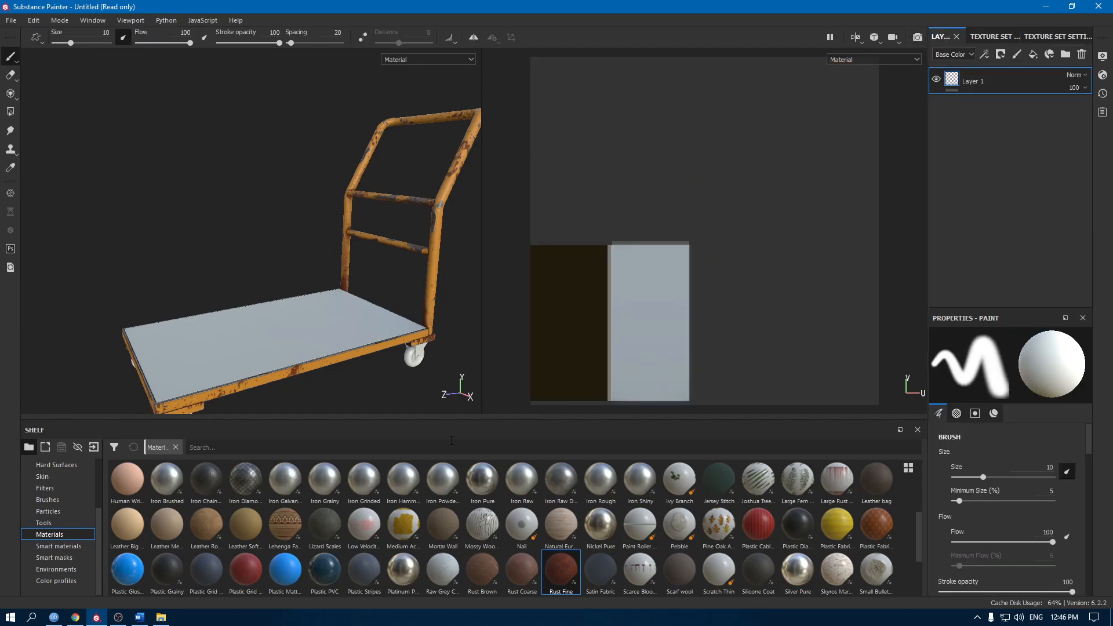
pyautogui.click(58, 546)
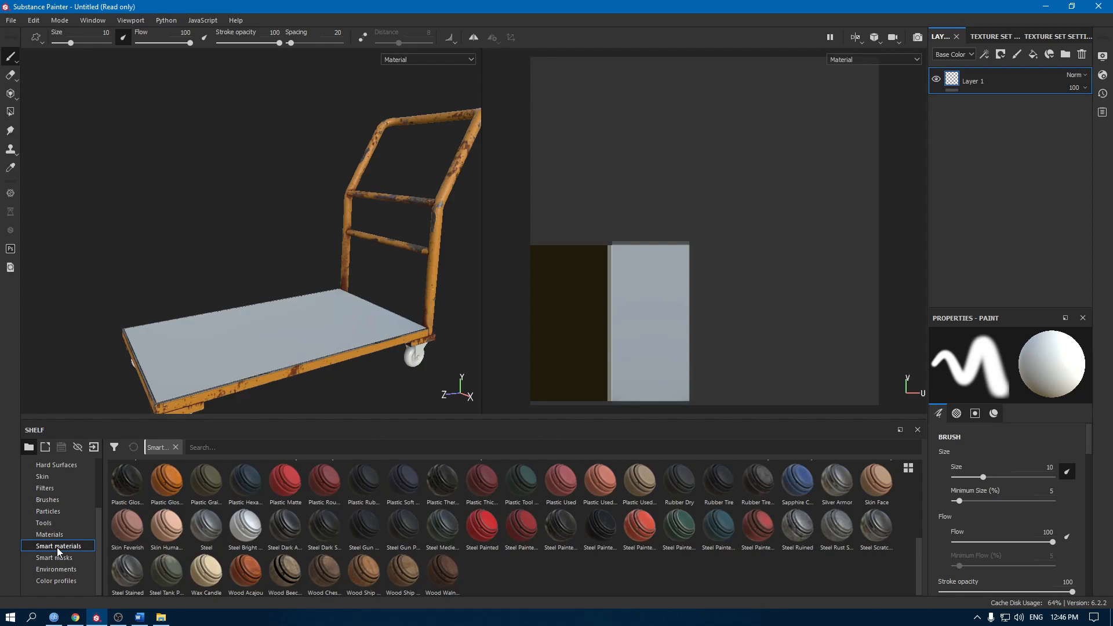
pyautogui.moveTo(400, 574)
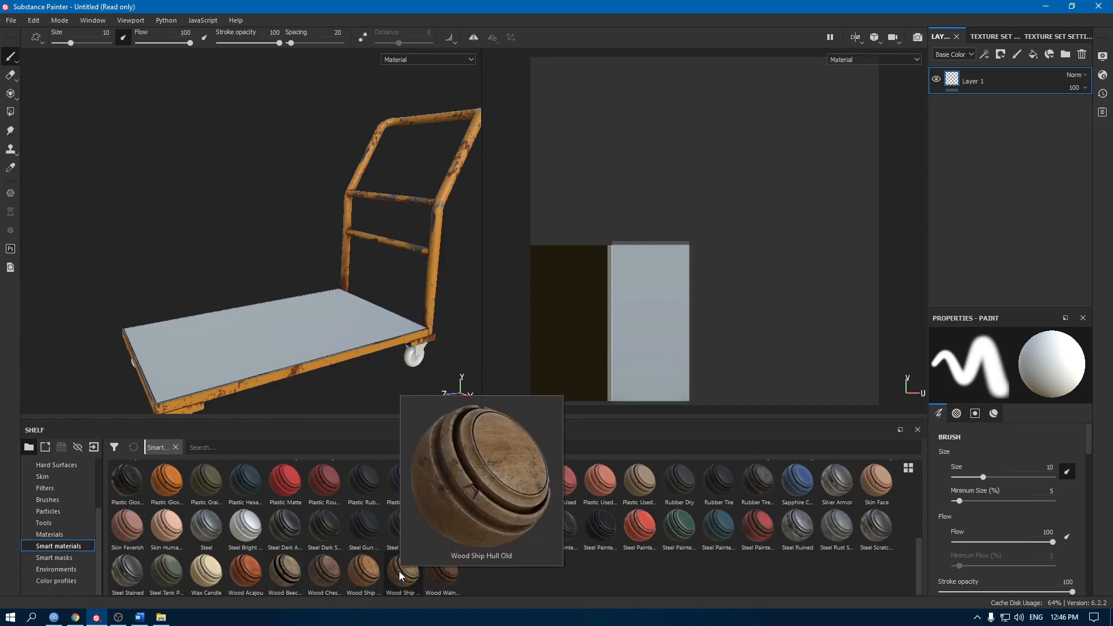
pyautogui.moveTo(398, 571); pyautogui.dragTo(1038, 174)
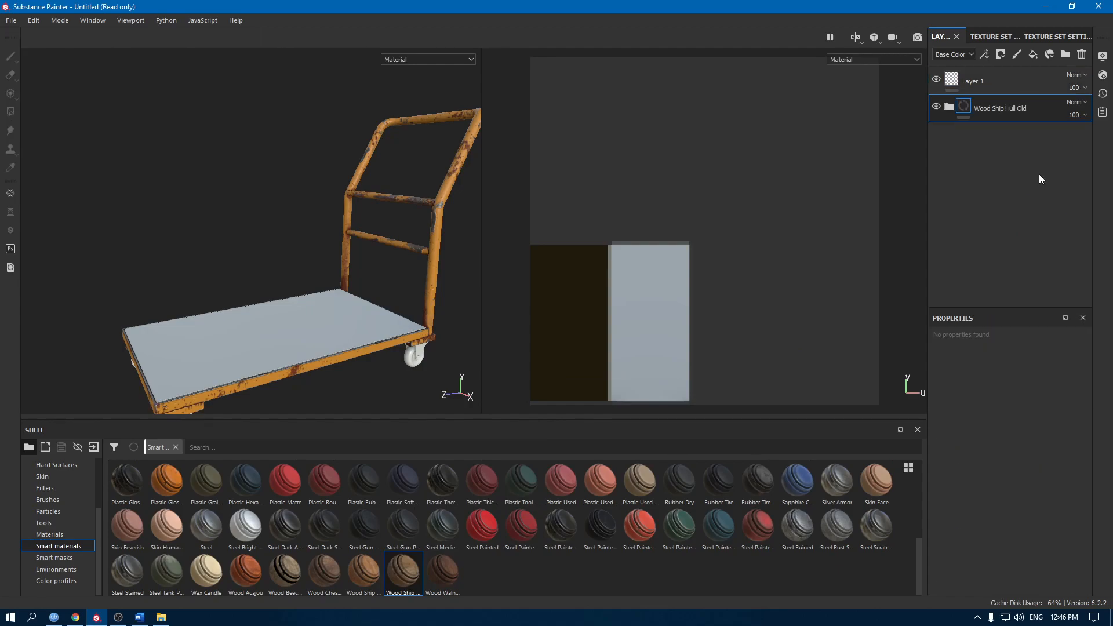
pyautogui.click(1014, 78)
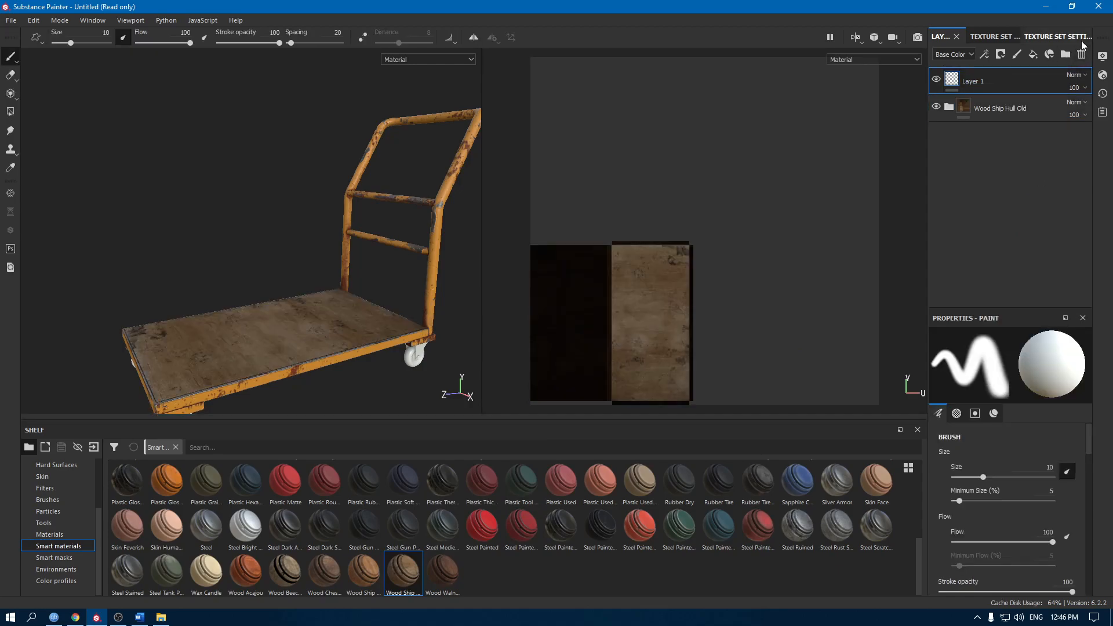
pyautogui.click(1082, 54)
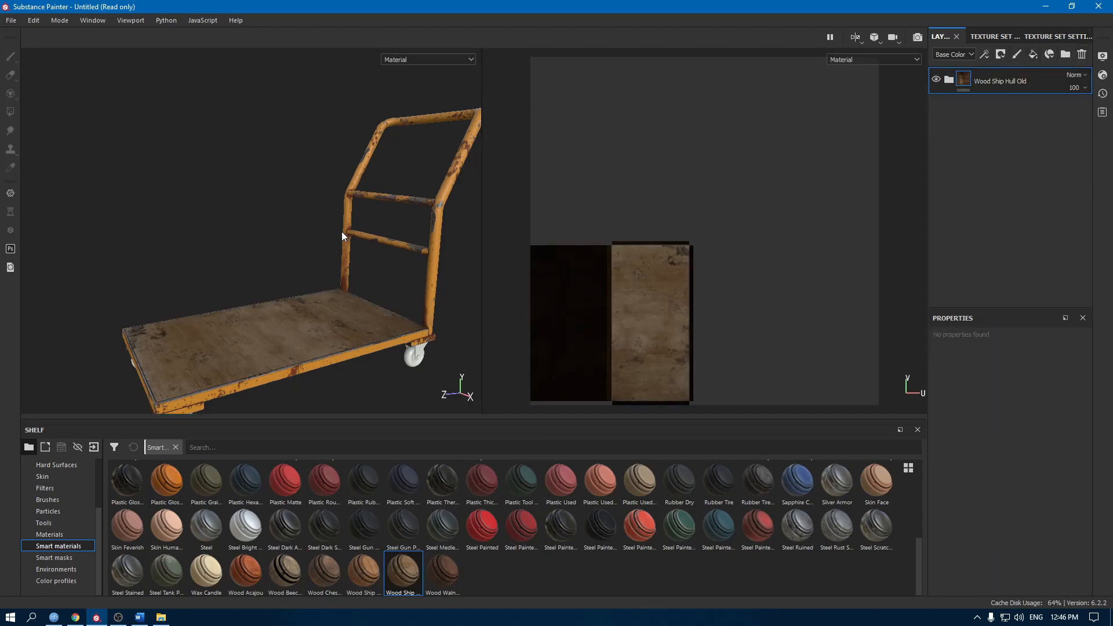
# Switch the wood material's Base layer to tri-planar projection and set its UV rotation to 90
pyautogui.scroll(2, 346, 235)
pyautogui.click(947, 83)
pyautogui.keyDown('alt'); pyautogui.moveTo(348, 260); pyautogui.dragTo(394, 258); pyautogui.keyUp('alt')
pyautogui.scroll(-3, 993, 220)
pyautogui.scroll(-2, 994, 221)
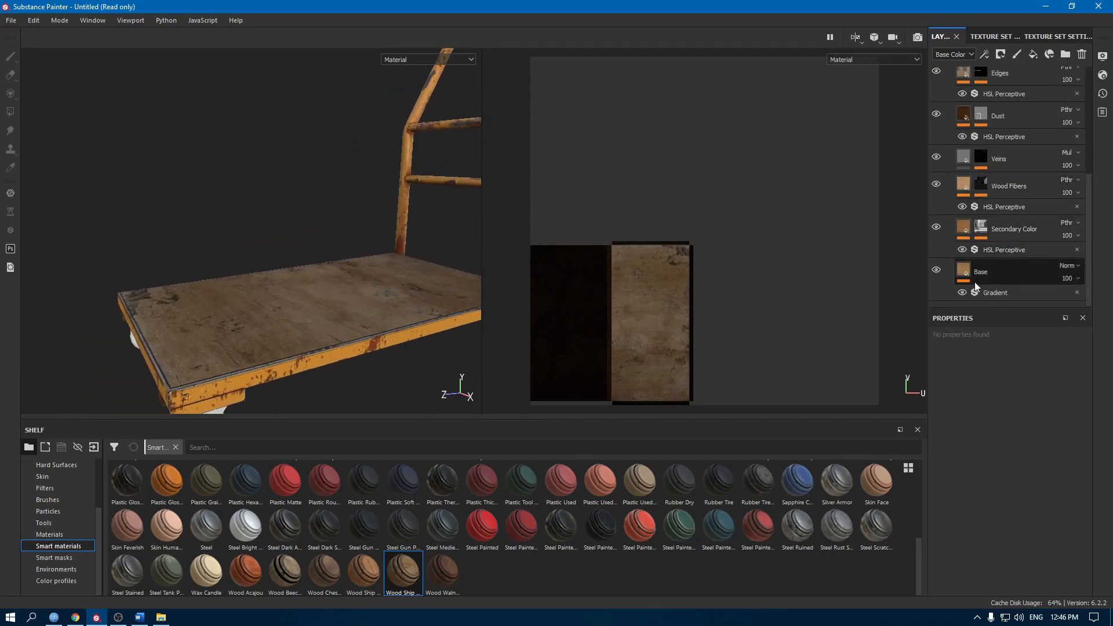
pyautogui.click(964, 270)
pyautogui.scroll(5, 995, 403)
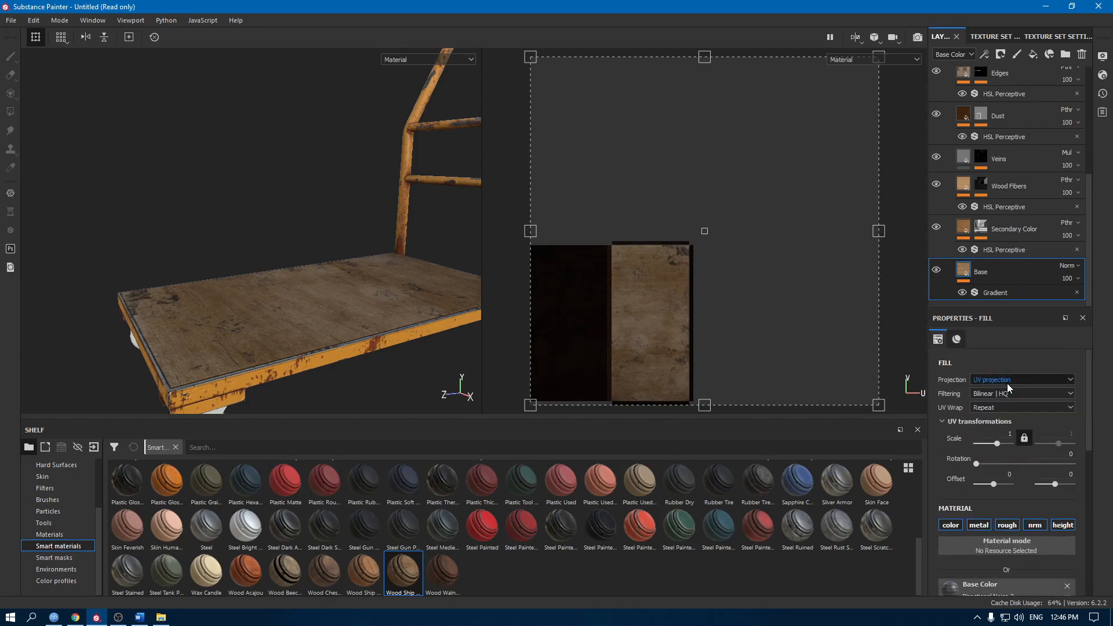
pyautogui.click(1007, 381)
pyautogui.click(1011, 405)
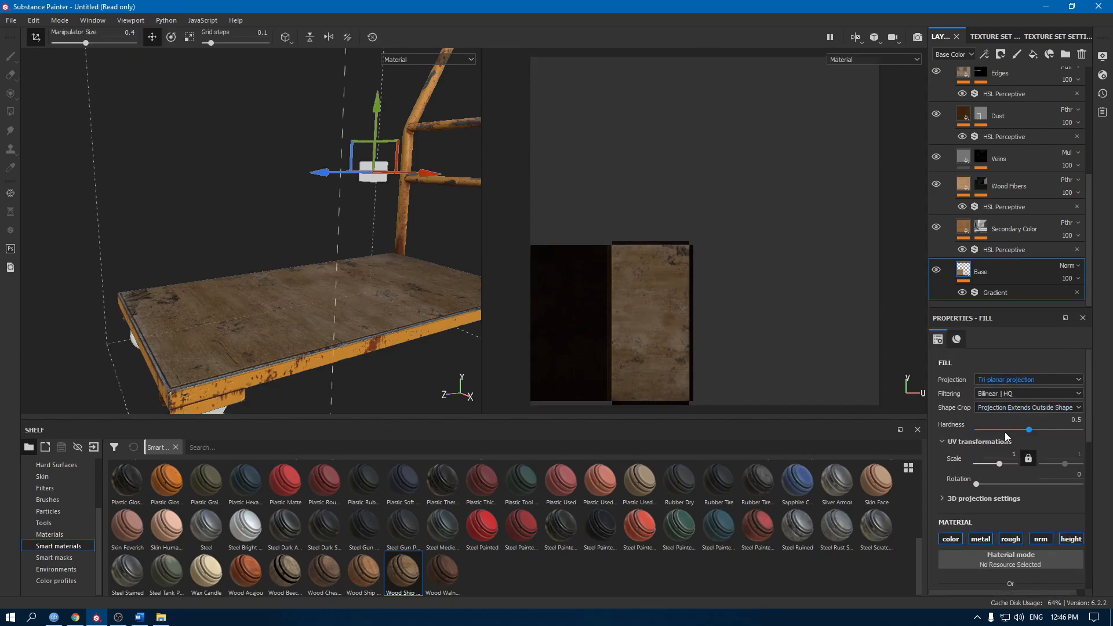
pyautogui.moveTo(976, 485); pyautogui.dragTo(1075, 483)
pyautogui.click(1073, 474)
pyautogui.write('90')
pyautogui.scroll(2, 355, 241)
pyautogui.keyDown('alt'); pyautogui.moveTo(355, 241); pyautogui.dragTo(347, 277); pyautogui.keyUp('alt')
pyautogui.scroll(2, 347, 277)
pyautogui.keyDown('alt'); pyautogui.moveTo(347, 277); pyautogui.dragTo(339, 203, button='middle'); pyautogui.keyUp('alt')
pyautogui.scroll(-3, 964, 509)
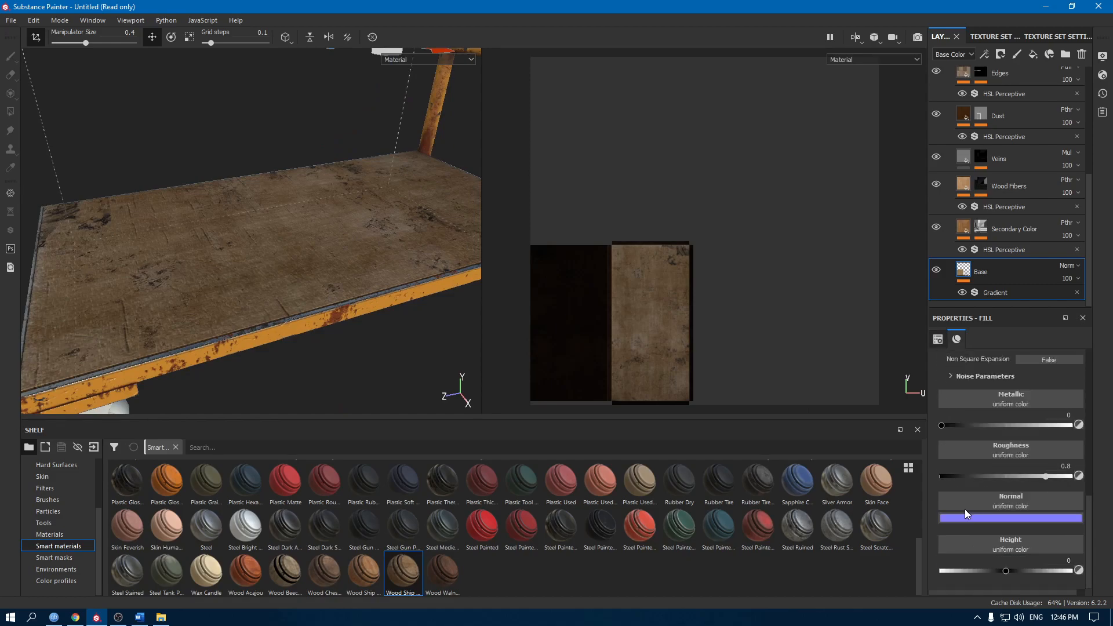
# Set the Secondary Color layer's HSL Perceptive filter to Saturation 0.481 and Lightness 0.423
pyautogui.click(1011, 235)
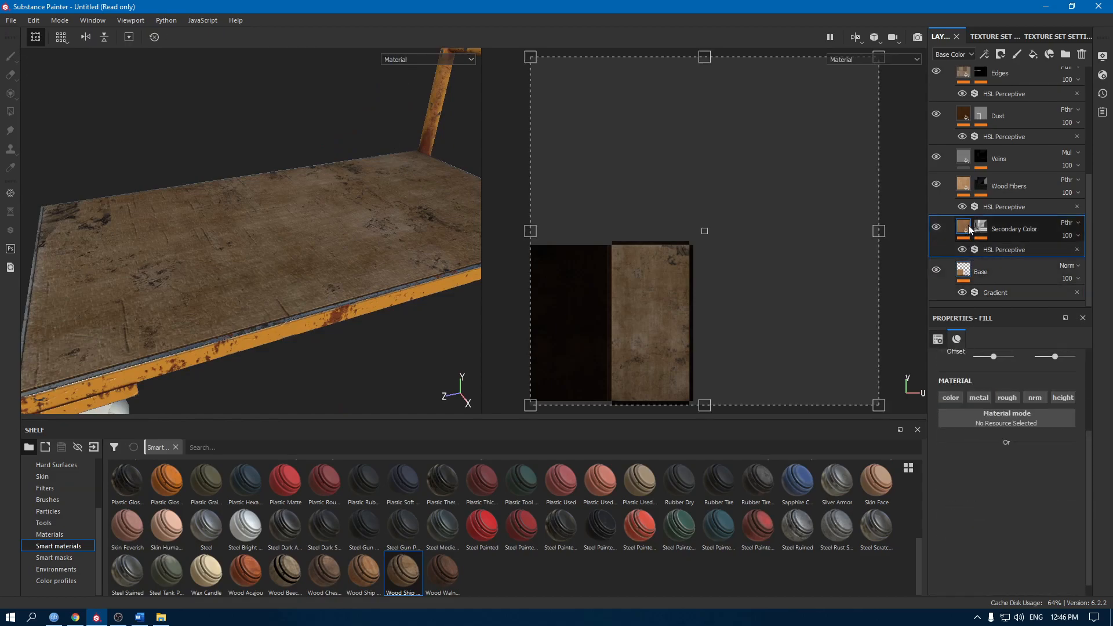
pyautogui.click(997, 250)
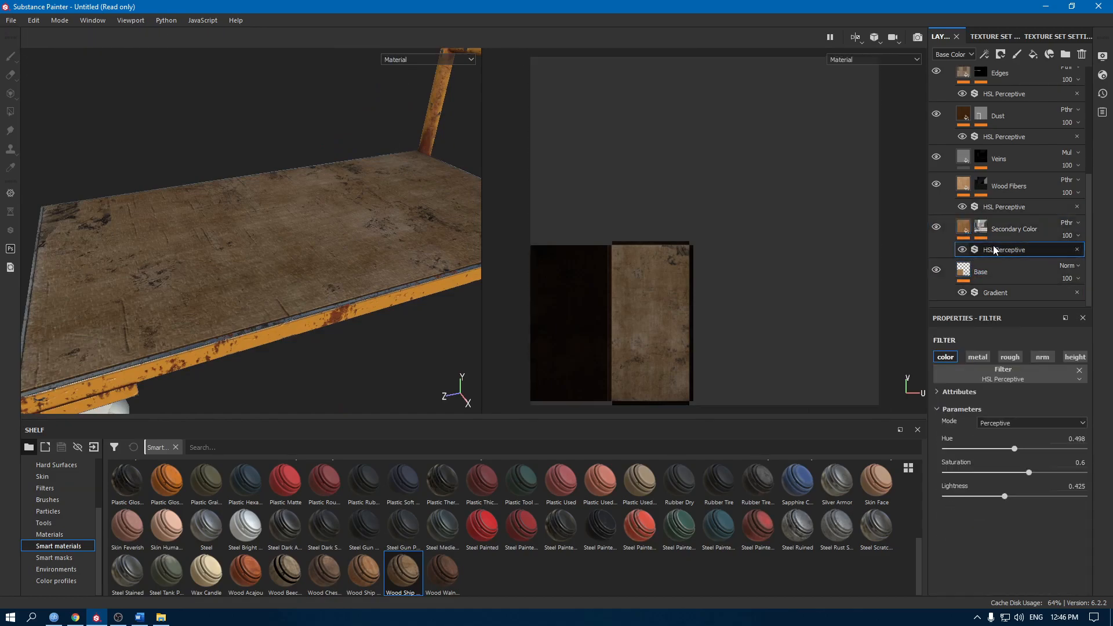
pyautogui.moveTo(1018, 449); pyautogui.dragTo(1020, 473)
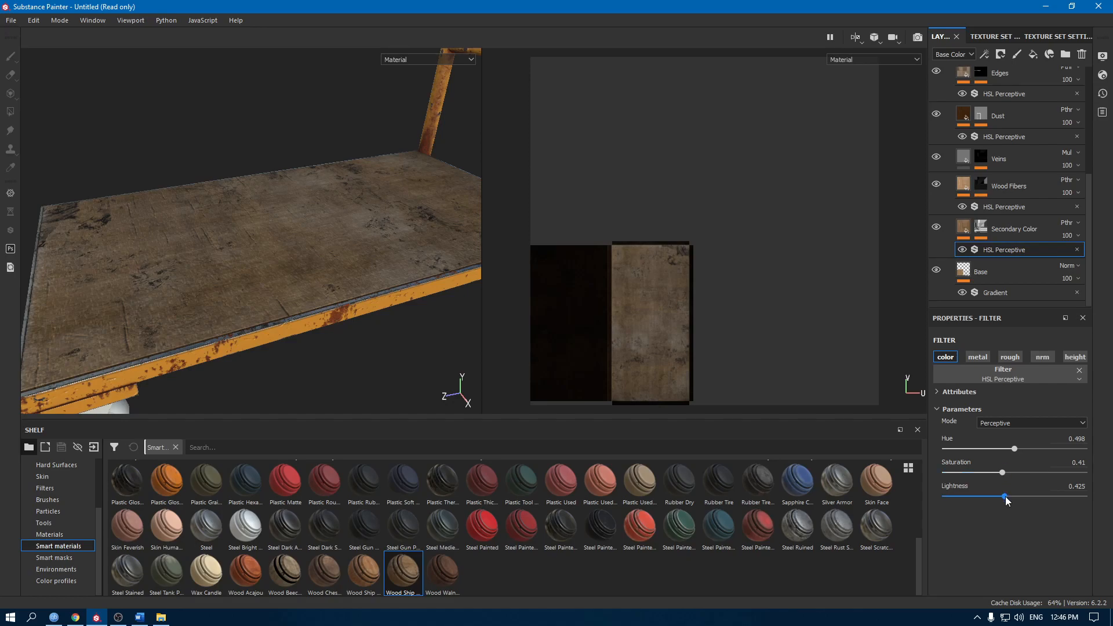
pyautogui.moveTo(1021, 502); pyautogui.dragTo(1009, 503)
pyautogui.press('f')
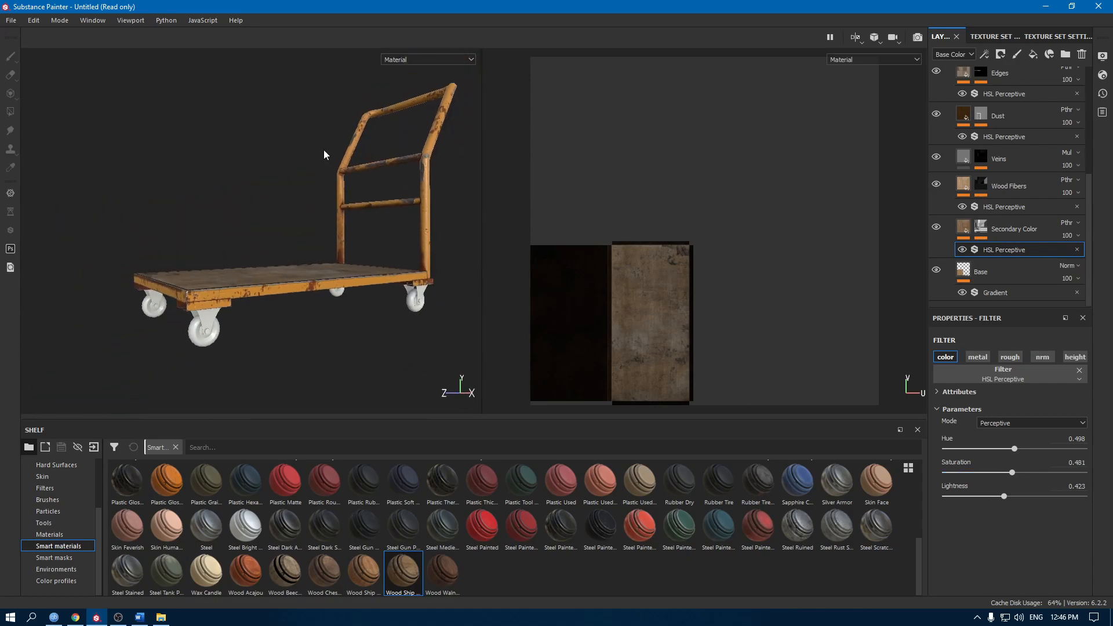
pyautogui.keyDown('alt'); pyautogui.moveTo(302, 182); pyautogui.dragTo(260, 152, button='middle'); pyautogui.keyUp('alt')
pyautogui.keyDown('alt'); pyautogui.moveTo(260, 152); pyautogui.dragTo(319, 295, button='right'); pyautogui.keyUp('alt')
pyautogui.keyDown('alt'); pyautogui.moveTo(319, 296); pyautogui.dragTo(313, 273); pyautogui.keyUp('alt')
pyautogui.keyDown('alt'); pyautogui.moveTo(313, 273); pyautogui.dragTo(397, 390, button='right'); pyautogui.keyUp('alt')
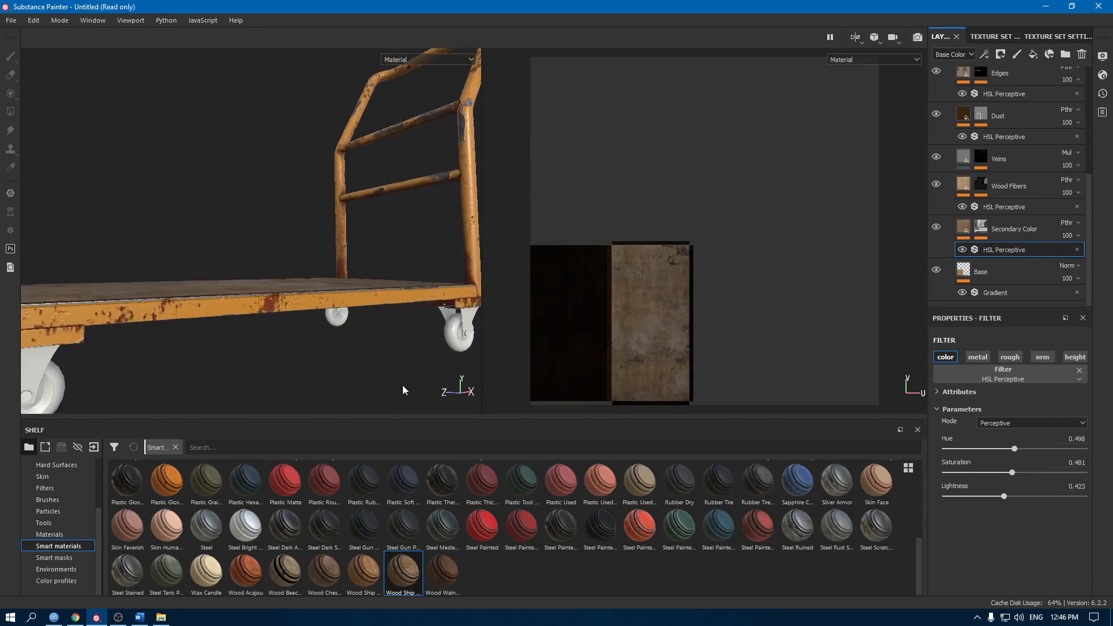
# Change the Rust Fine layer's Rust Color in the Painted Metal texture set to a darker brown, RGB 0.251, 0.150, 0.106
pyautogui.scroll(3, 958, 93)
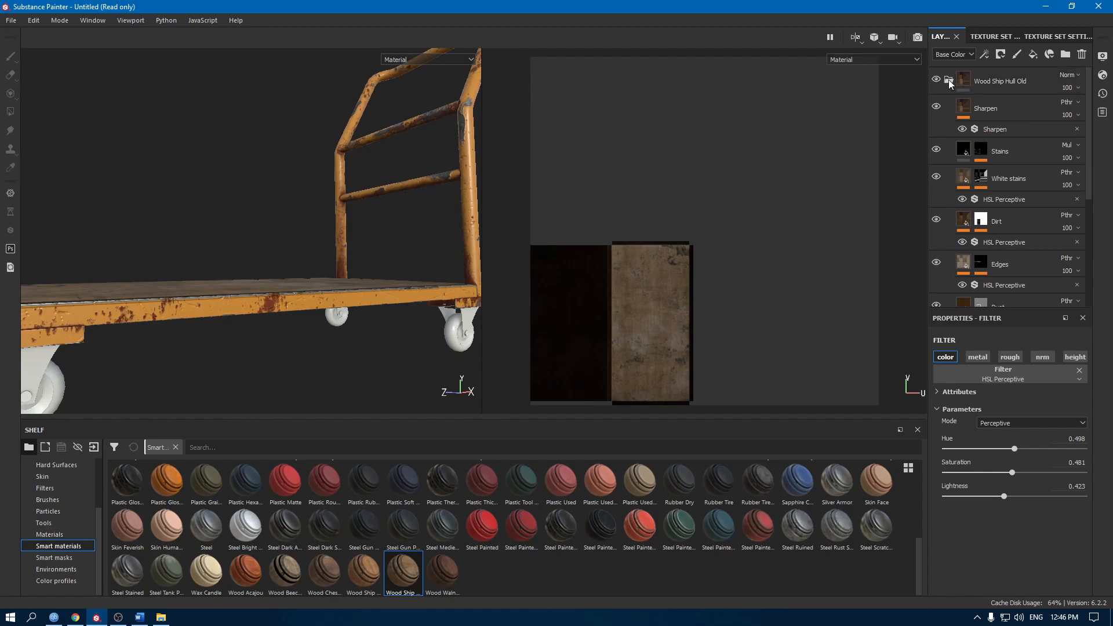
pyautogui.click(948, 79)
pyautogui.click(991, 37)
pyautogui.click(975, 69)
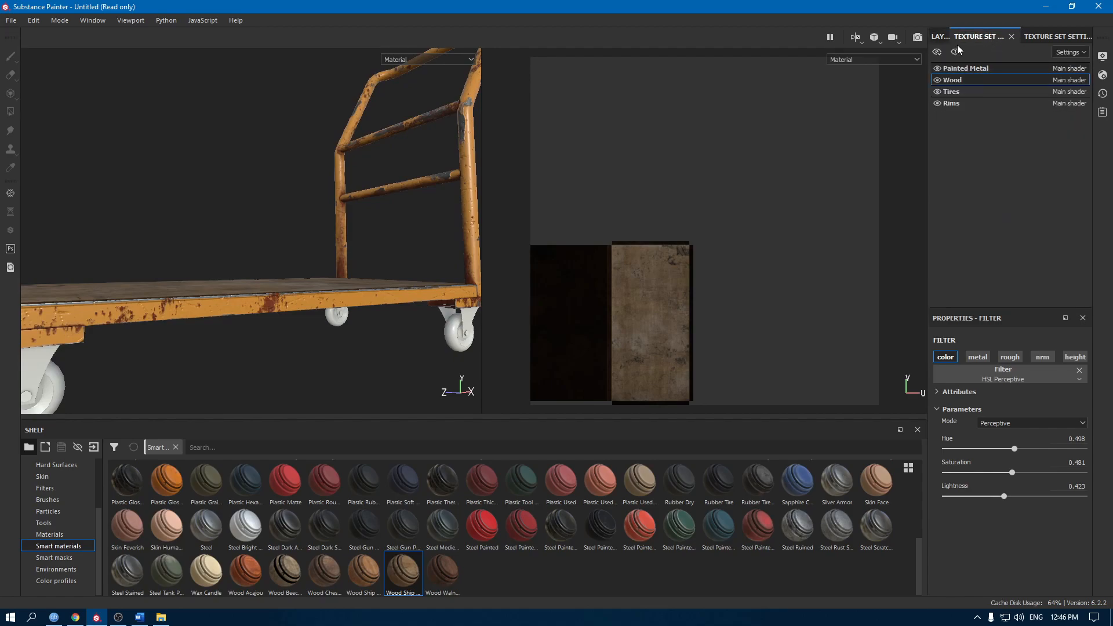
pyautogui.click(938, 37)
pyautogui.click(992, 108)
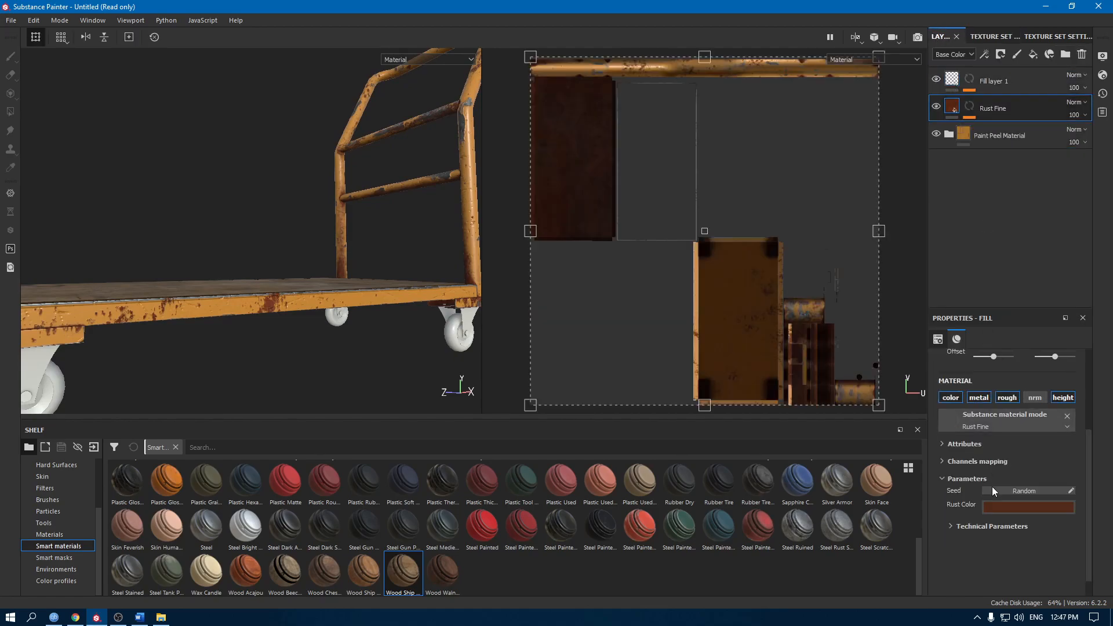
pyautogui.click(1020, 508)
pyautogui.moveTo(1009, 452); pyautogui.dragTo(1003, 456)
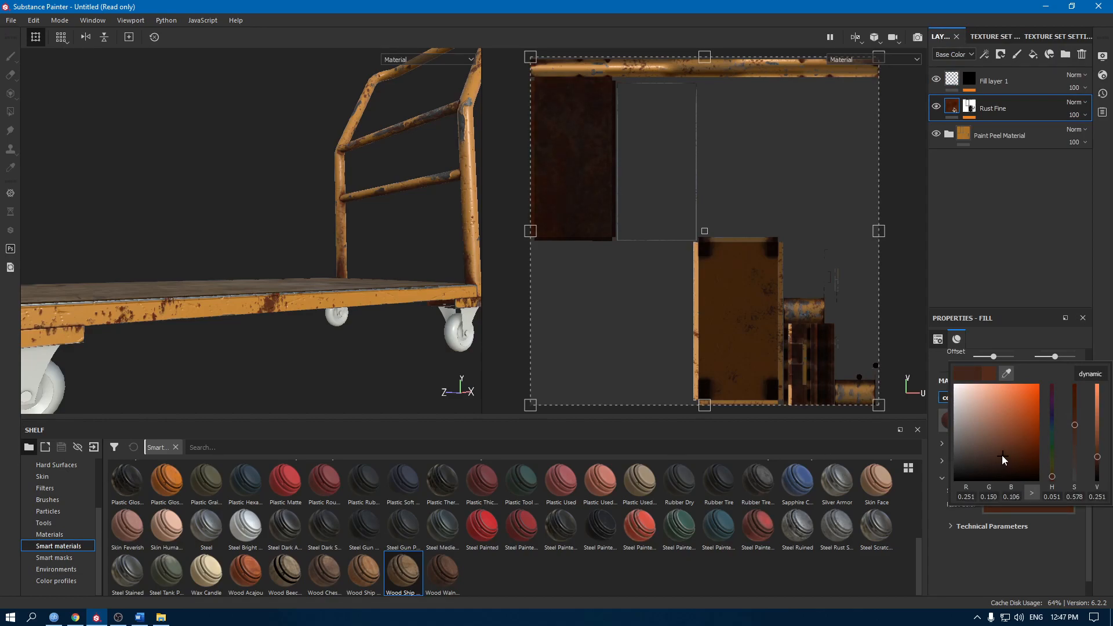
# Replace the default layer of the Tires texture set with a new fill layer
pyautogui.click(994, 38)
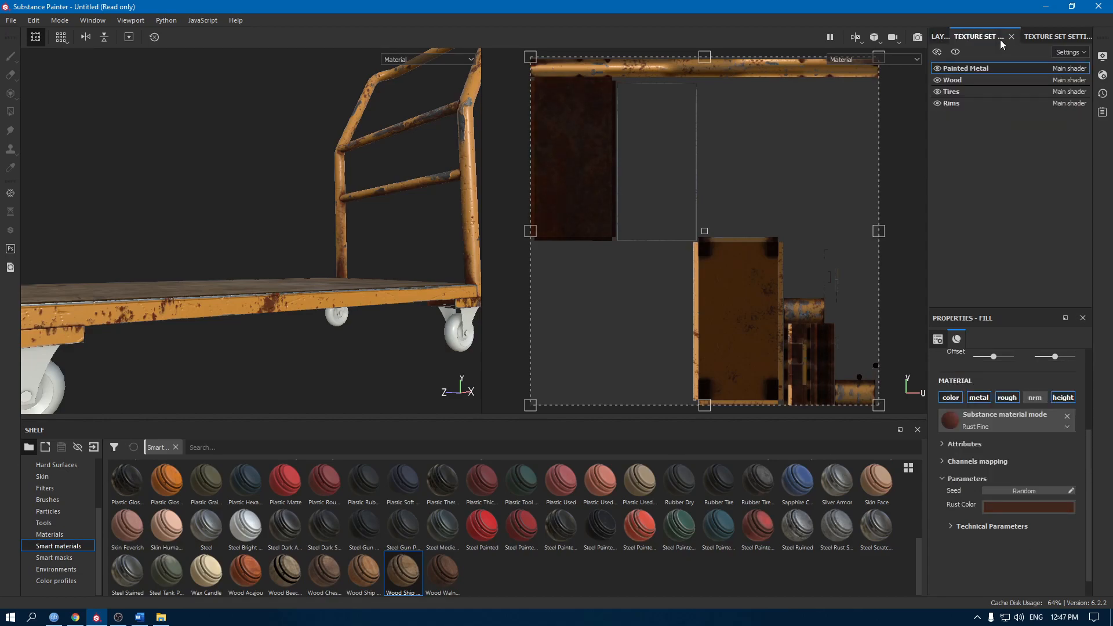
pyautogui.click(969, 91)
pyautogui.keyDown('alt'); pyautogui.moveTo(285, 253); pyautogui.dragTo(313, 226); pyautogui.keyUp('alt')
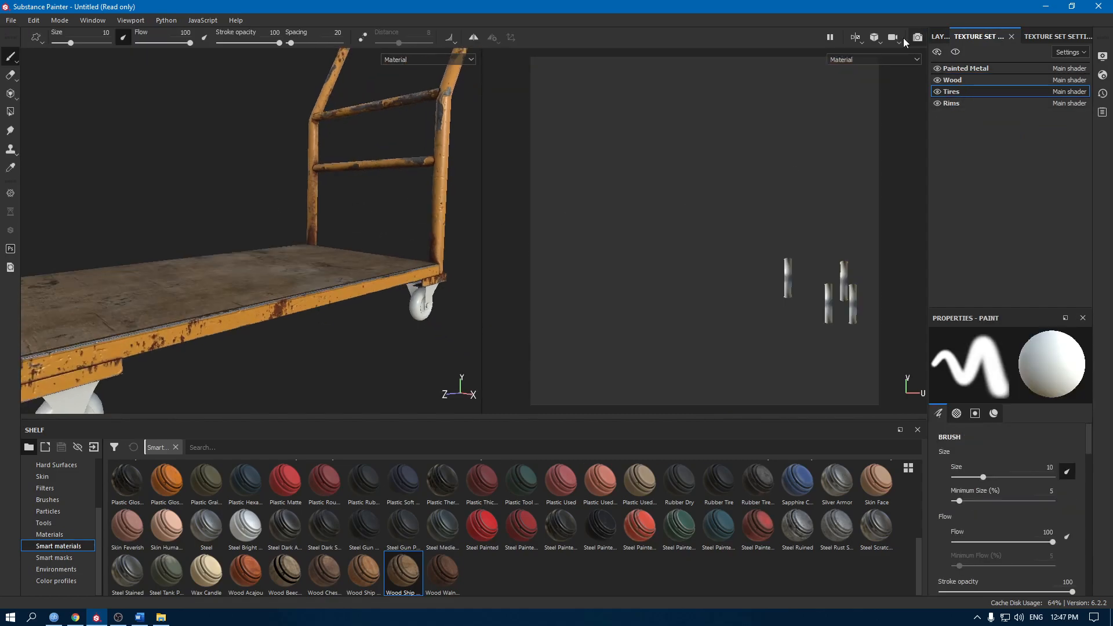
pyautogui.click(940, 36)
pyautogui.click(1083, 54)
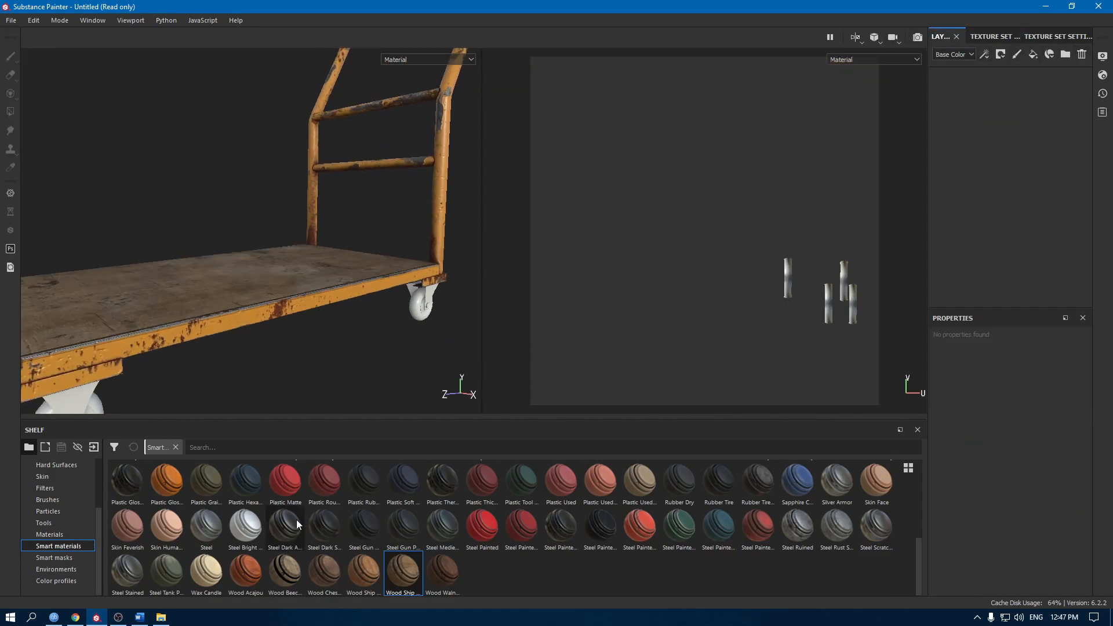
pyautogui.click(1035, 54)
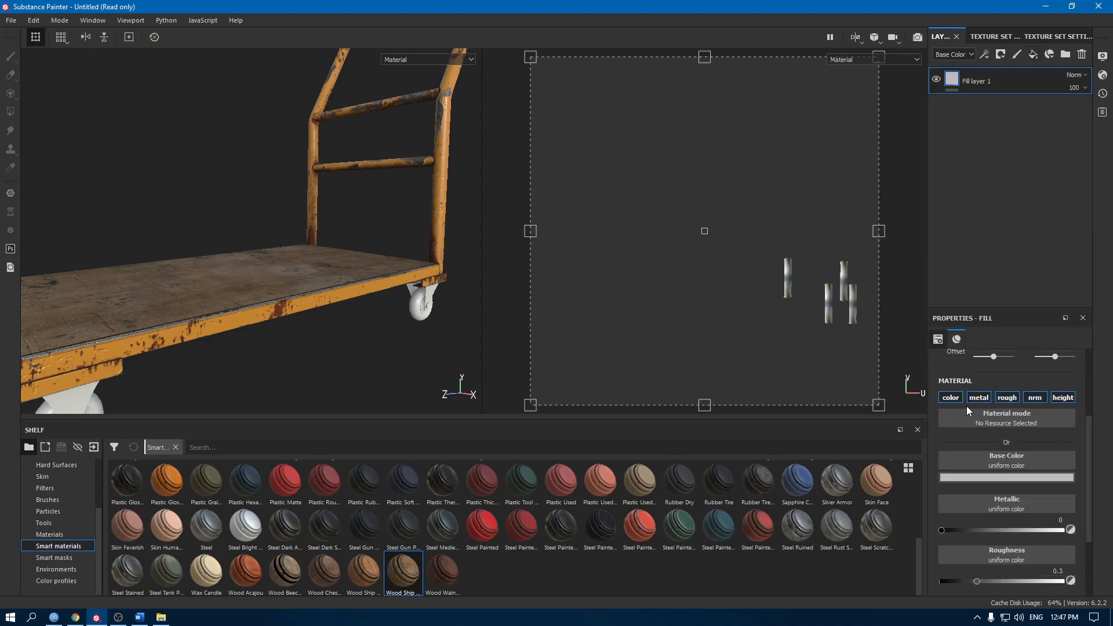
# Disable the Tires fill layer's color, metallic, roughness and normal channels, and set its height to -0.6
pyautogui.click(950, 397)
pyautogui.click(979, 398)
pyautogui.click(1006, 398)
pyautogui.click(1035, 398)
pyautogui.click(1050, 477)
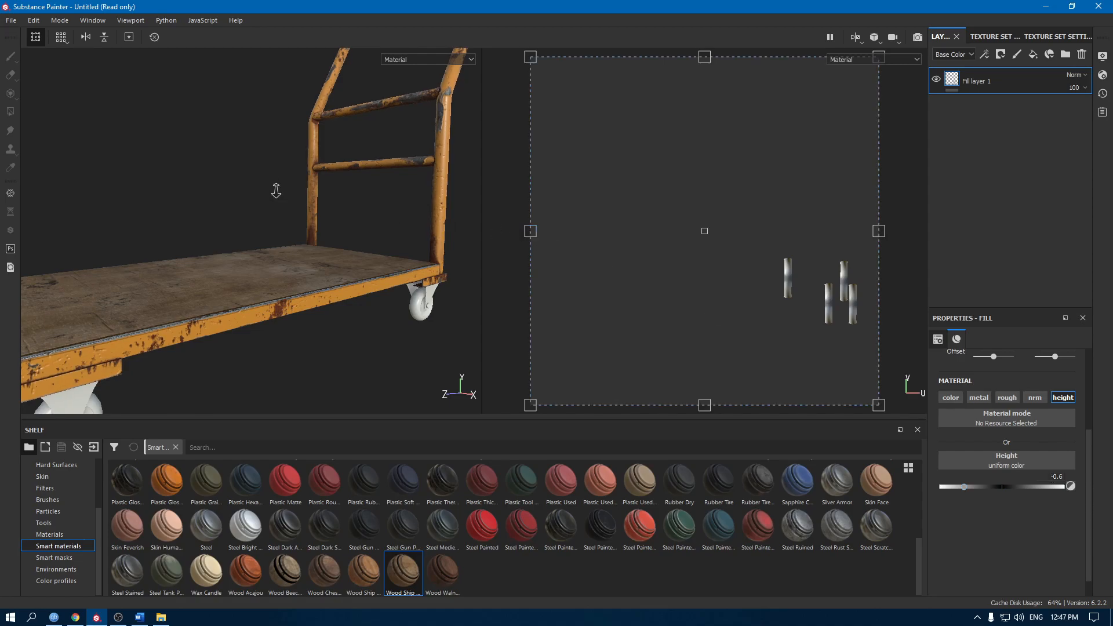
# Add a black mask to the height-only fill layer of the Tires texture set
pyautogui.rightClick(1029, 84)
pyautogui.click(1026, 103)
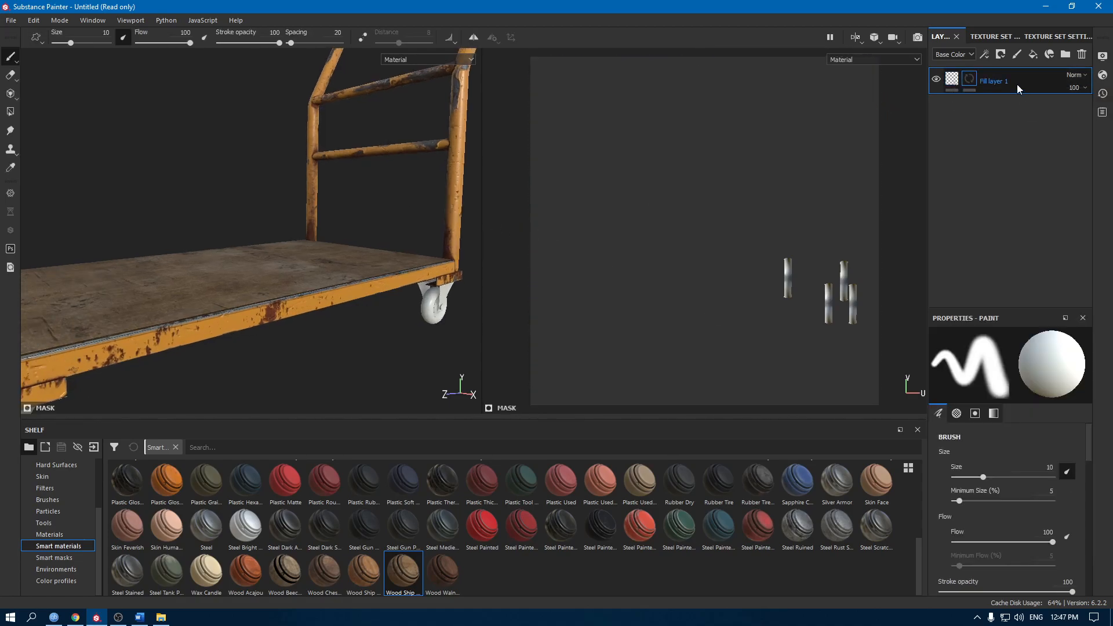
# Add a paint effect to the tire fill layer's black mask and choose the Basic Hard brush at size 0.93
pyautogui.rightClick(1017, 85)
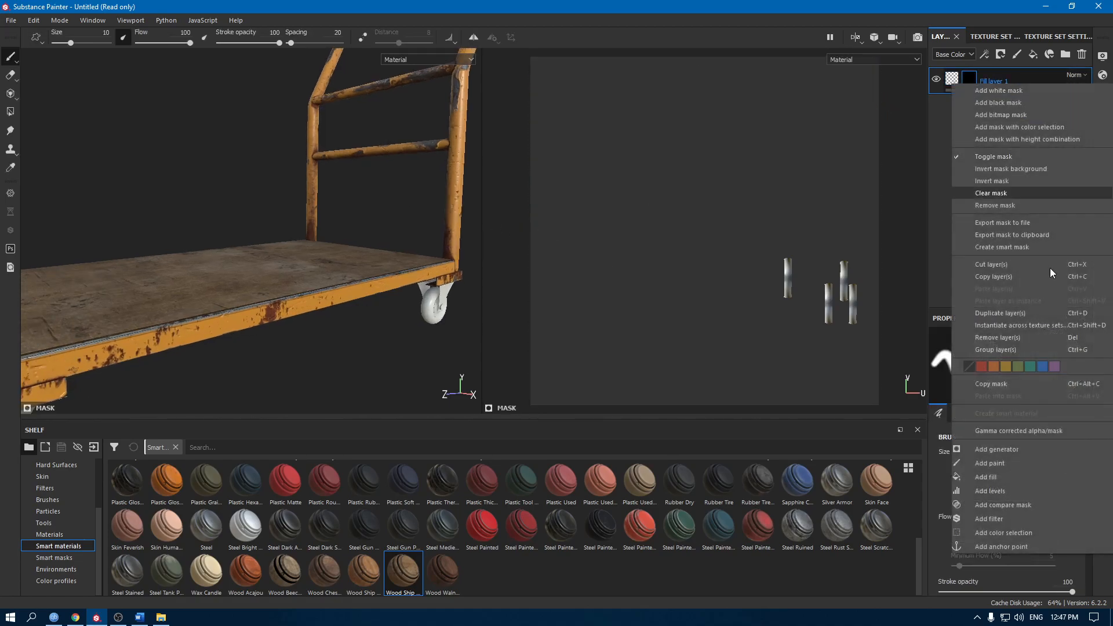
pyautogui.click(1014, 463)
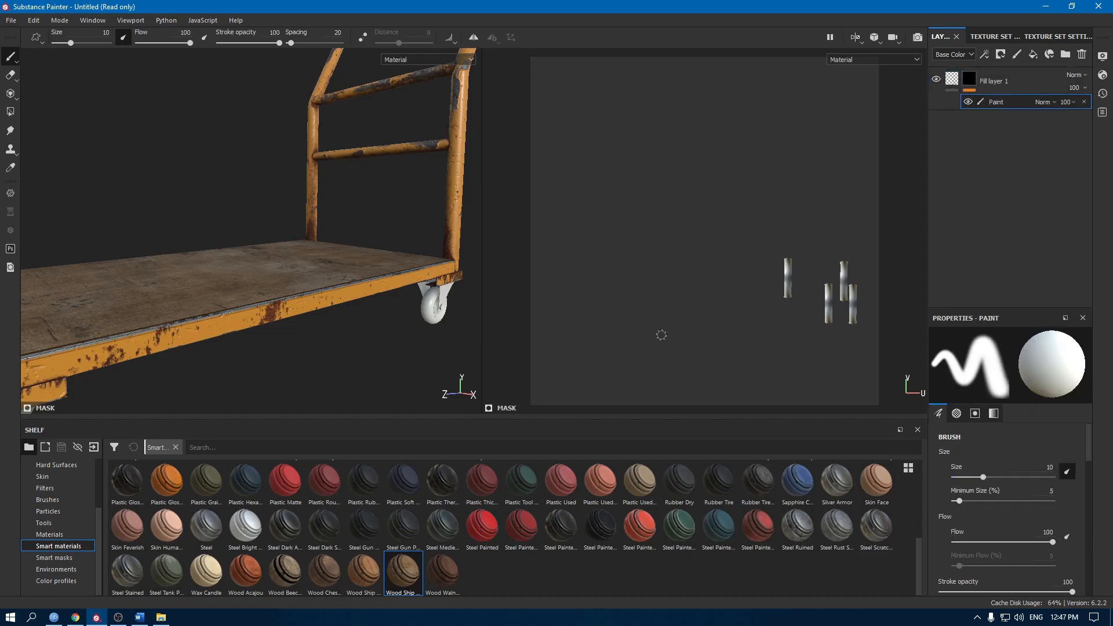
pyautogui.click(49, 500)
pyautogui.click(481, 481)
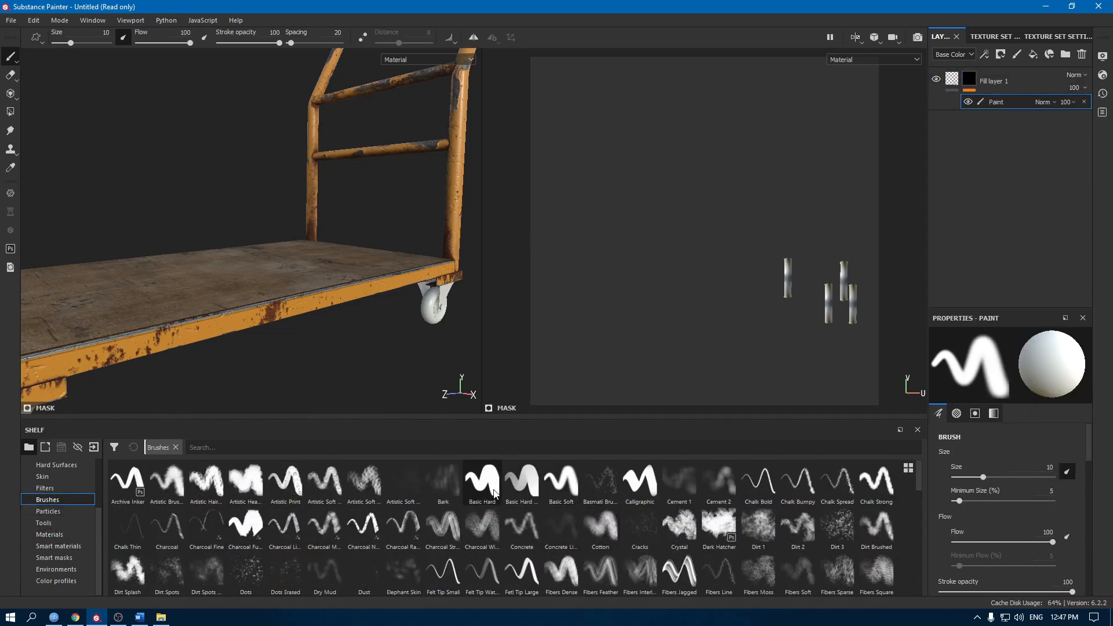
pyautogui.scroll(2, 735, 276)
pyautogui.scroll(5, 734, 276)
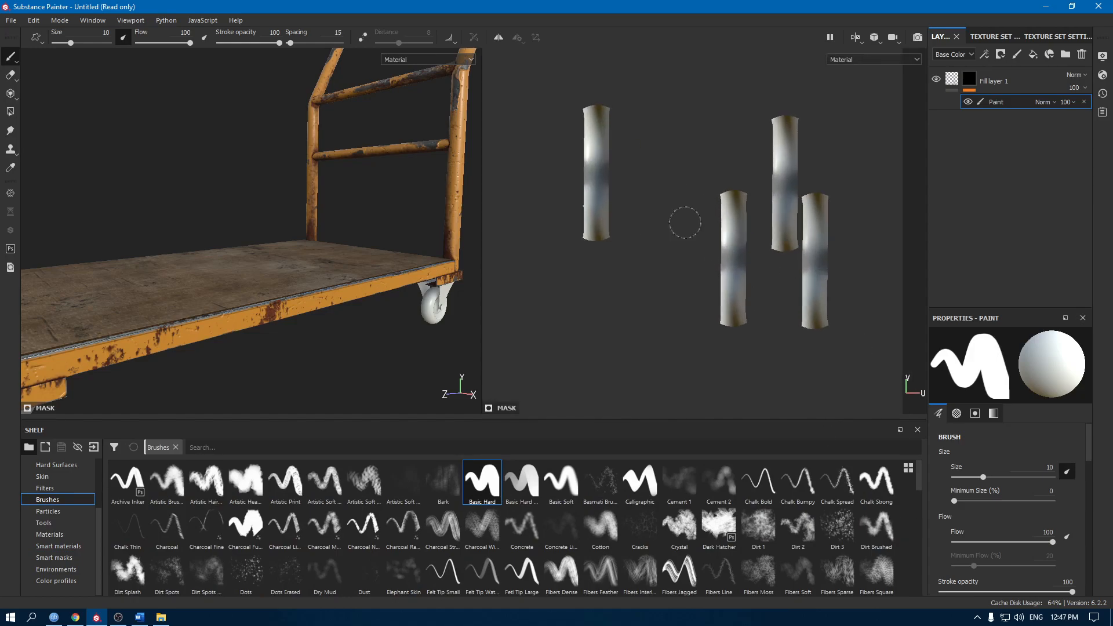
pyautogui.keyDown('ctrl'); pyautogui.moveTo(703, 281); pyautogui.dragTo(661, 204, button='right'); pyautogui.keyUp('ctrl')
# Paint four straight lengthwise grooves on the mask over the leftmost tire UV island, undoing misplaced strokes
pyautogui.scroll(-1, 656, 196)
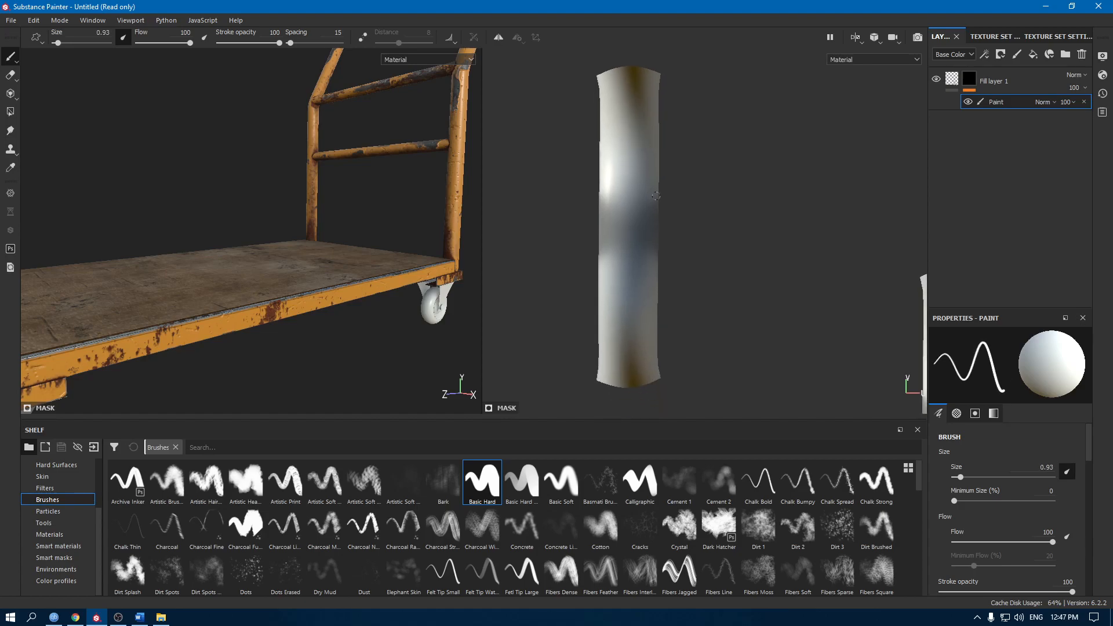
pyautogui.scroll(-1, 655, 196)
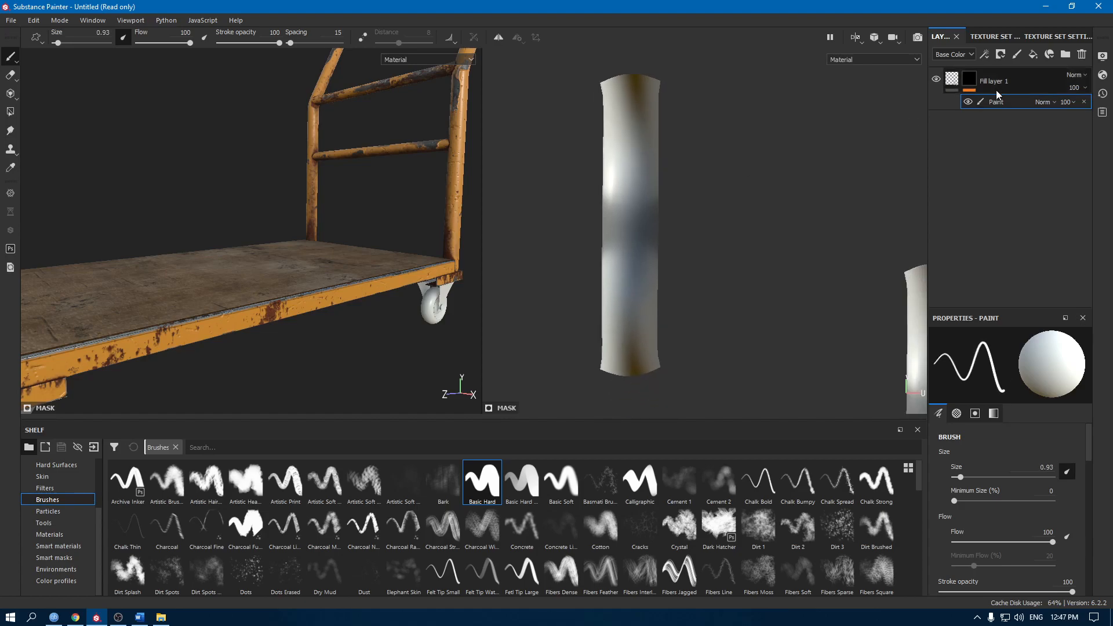
pyautogui.click(609, 78)
pyautogui.keyDown('shift'); pyautogui.click(610, 371); pyautogui.keyUp('shift')
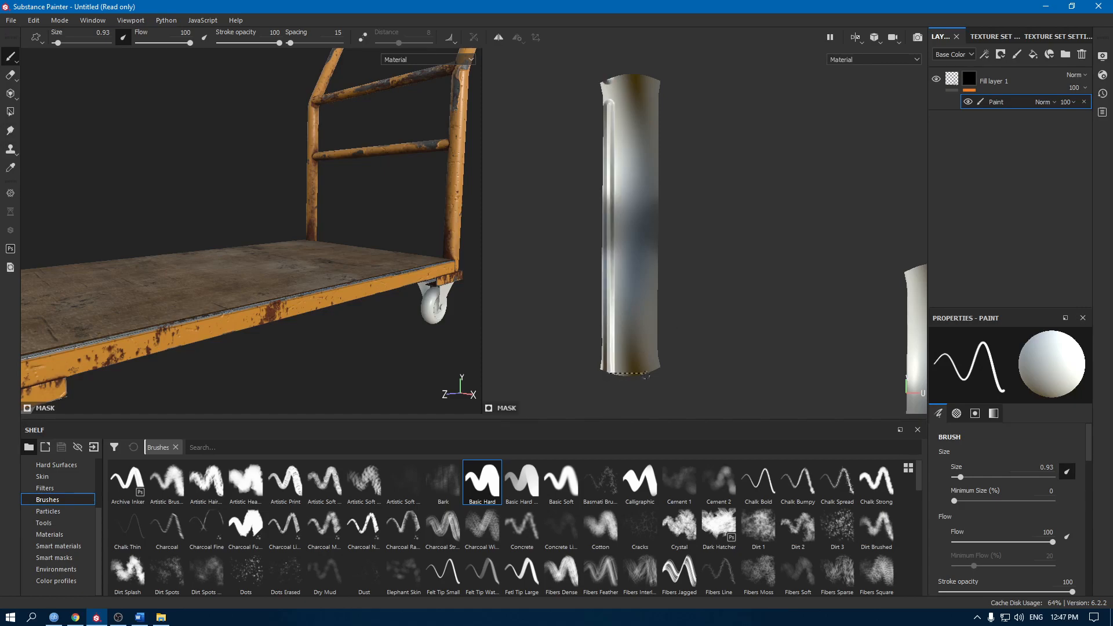
pyautogui.moveTo(608, 370)
pyautogui.mouseDown()
pyautogui.moveTo(617, 54)
pyautogui.moveTo(622, 390)
pyautogui.moveTo(619, 77)
pyautogui.moveTo(641, 333)
pyautogui.mouseUp()
pyautogui.hotkey('ctrl', 'z')
pyautogui.moveTo(635, 374); pyautogui.dragTo(630, 121)
pyautogui.hotkey('ctrl', 'z')
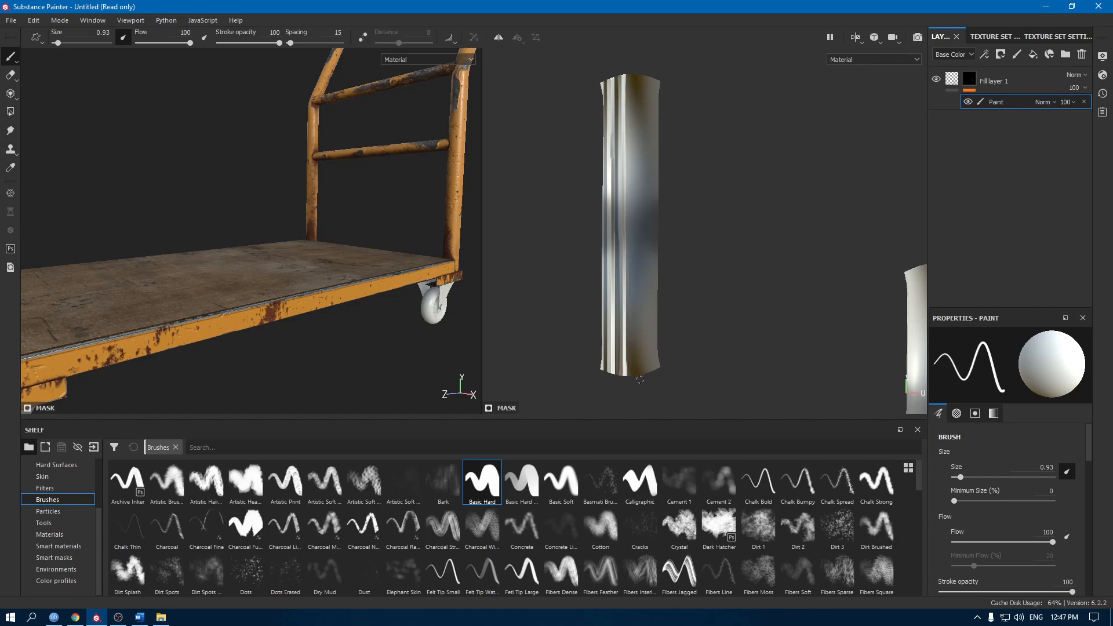
pyautogui.moveTo(632, 375); pyautogui.dragTo(631, 52)
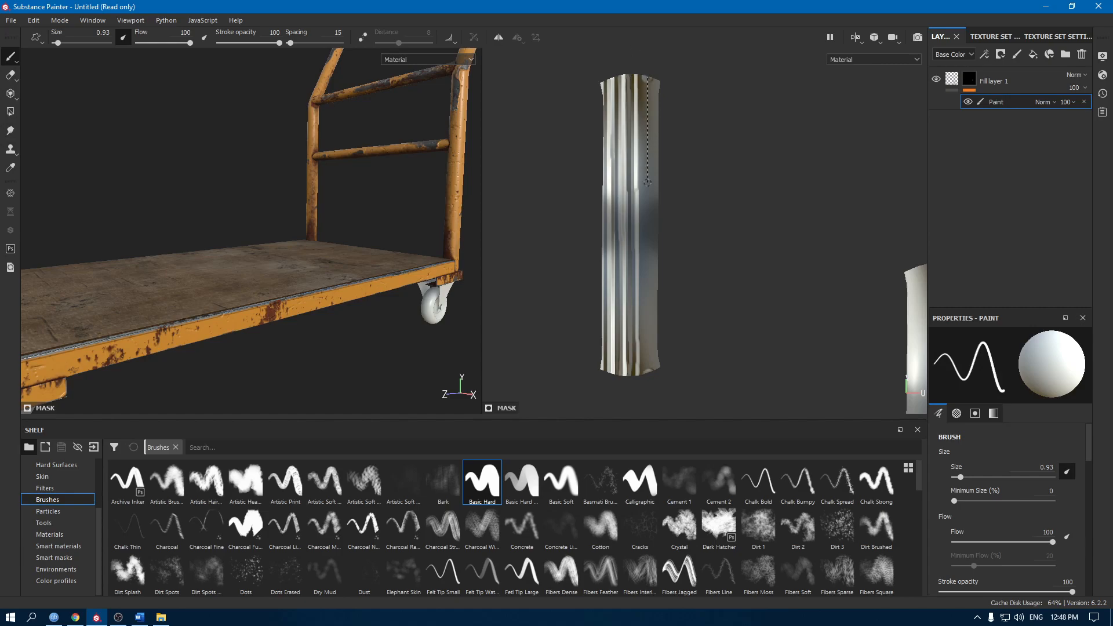
pyautogui.keyDown('ctrl'); pyautogui.keyDown('shift'); pyautogui.click(647, 368); pyautogui.keyUp('shift'); pyautogui.keyUp('ctrl')
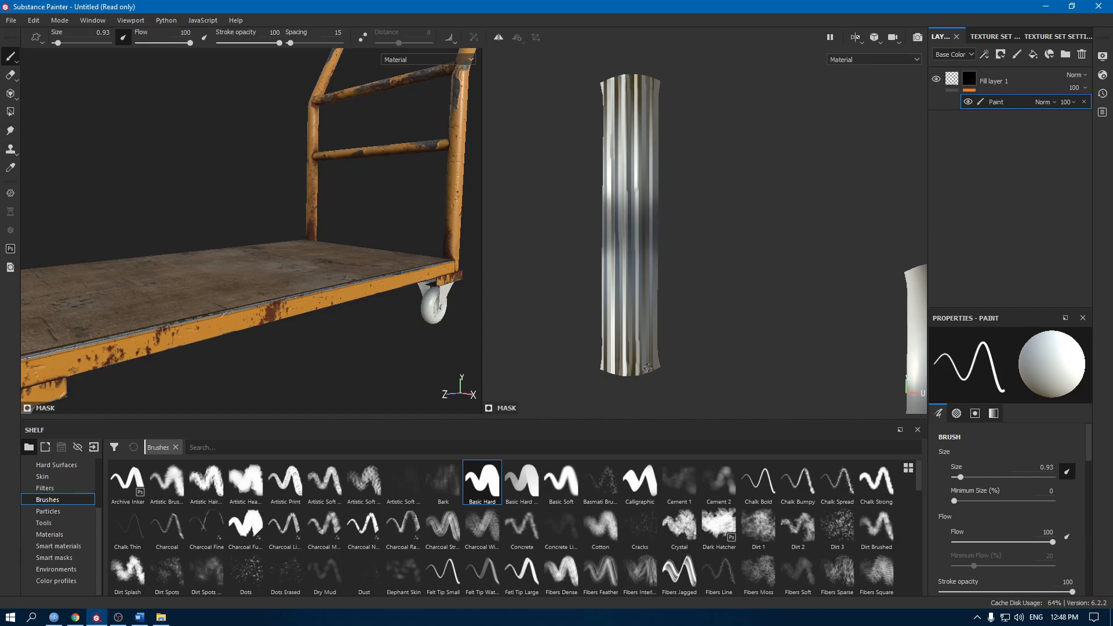
# Paint evenly spaced straight lengthwise grooves over the lower-left island of the three remaining tire UV islands
pyautogui.scroll(-1, 688, 313)
pyautogui.moveTo(688, 313)
pyautogui.keyDown('alt'); pyautogui.mouseDown(button='middle')
pyautogui.moveTo(576, 147)
pyautogui.moveTo(513, 116)
pyautogui.mouseUp(button='middle'); pyautogui.keyUp('alt')
pyautogui.scroll(1, 561, 250)
pyautogui.scroll(-1, 562, 250)
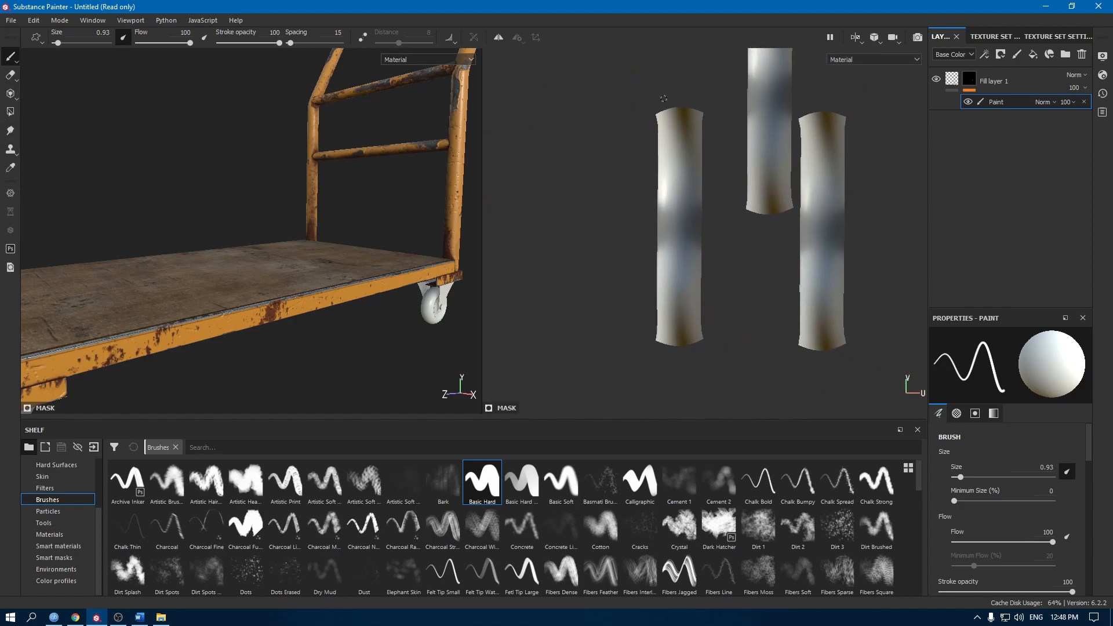
pyautogui.click(661, 113)
pyautogui.keyDown('ctrl'); pyautogui.keyDown('shift'); pyautogui.click(660, 343); pyautogui.keyUp('shift'); pyautogui.keyUp('ctrl')
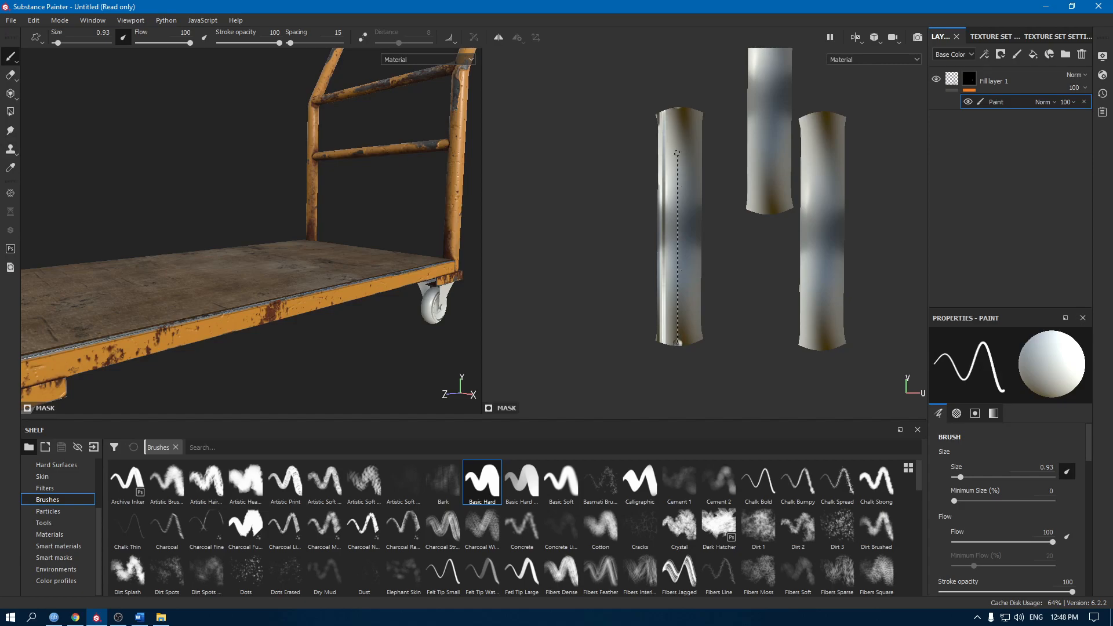
pyautogui.keyDown('ctrl'); pyautogui.keyDown('shift'); pyautogui.click(673, 101); pyautogui.keyUp('shift'); pyautogui.keyUp('ctrl')
pyautogui.keyDown('ctrl'); pyautogui.keyDown('shift'); pyautogui.click(691, 342); pyautogui.keyUp('shift'); pyautogui.keyUp('ctrl')
# Paint matching straight lengthwise grooves over the tall tire UV island standing between its two lower neighbours
pyautogui.moveTo(728, 298); pyautogui.dragTo(642, 346, button='middle')
pyautogui.scroll(5, 666, 247)
pyautogui.keyDown('alt'); pyautogui.moveTo(670, 244); pyautogui.dragTo(668, 342, button='middle'); pyautogui.keyUp('alt')
pyautogui.scroll(-3, 668, 316)
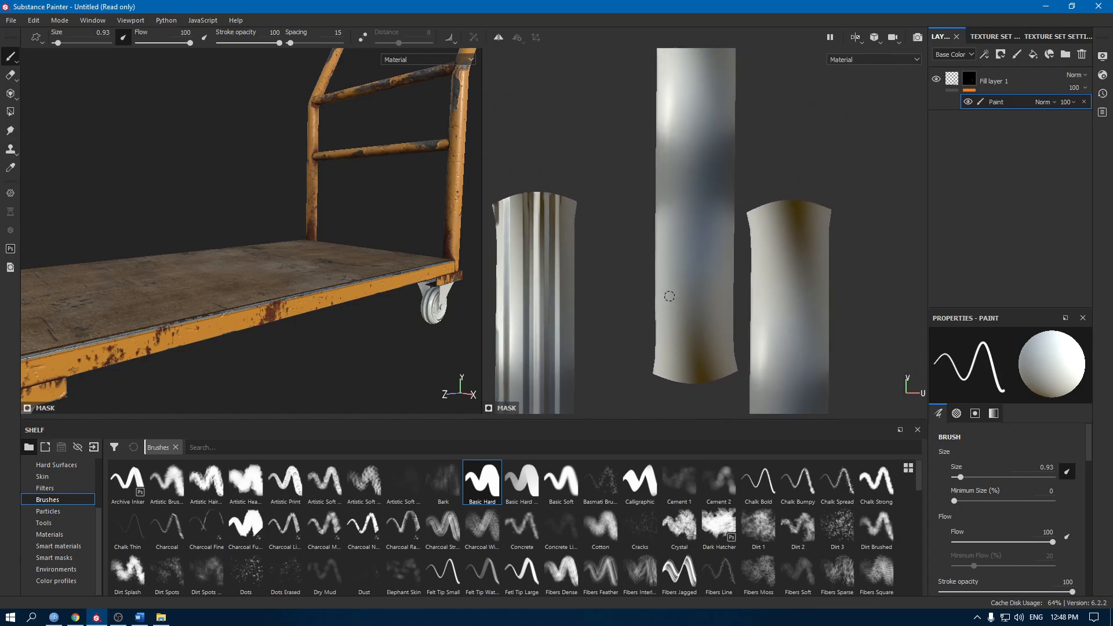
pyautogui.keyDown('alt'); pyautogui.moveTo(668, 293); pyautogui.dragTo(660, 338, button='middle'); pyautogui.keyUp('alt')
pyautogui.scroll(-1, 655, 336)
pyautogui.click(651, 394)
pyautogui.keyDown('ctrl'); pyautogui.keyDown('shift'); pyautogui.click(654, 102); pyautogui.keyUp('shift'); pyautogui.keyUp('ctrl')
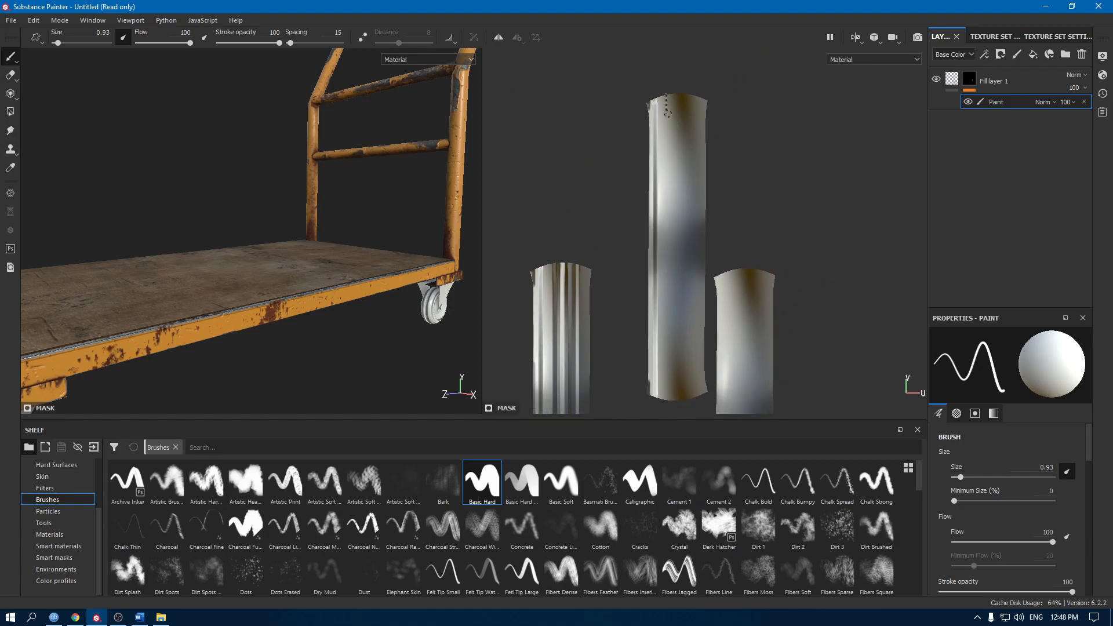
pyautogui.keyDown('ctrl'); pyautogui.keyDown('shift'); pyautogui.click(673, 404); pyautogui.keyUp('shift'); pyautogui.keyUp('ctrl')
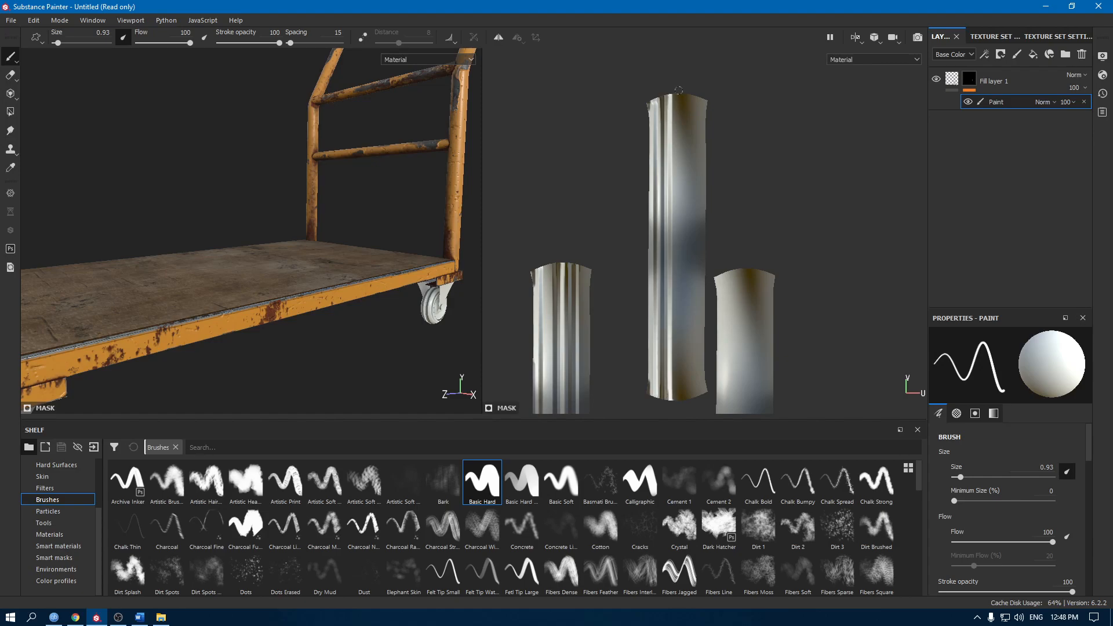
pyautogui.keyDown('ctrl'); pyautogui.keyDown('shift'); pyautogui.click(684, 403); pyautogui.keyUp('shift'); pyautogui.keyUp('ctrl')
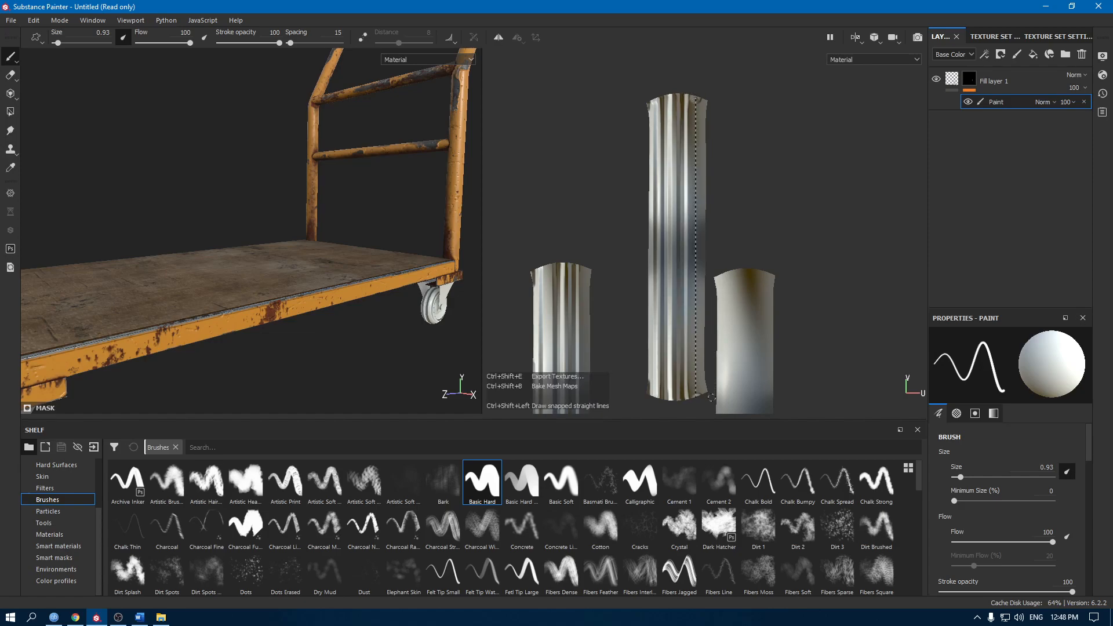
# Paint the same straight lengthwise grooves over the last, rightmost tire UV island
pyautogui.moveTo(711, 398); pyautogui.dragTo(647, 159, button='middle')
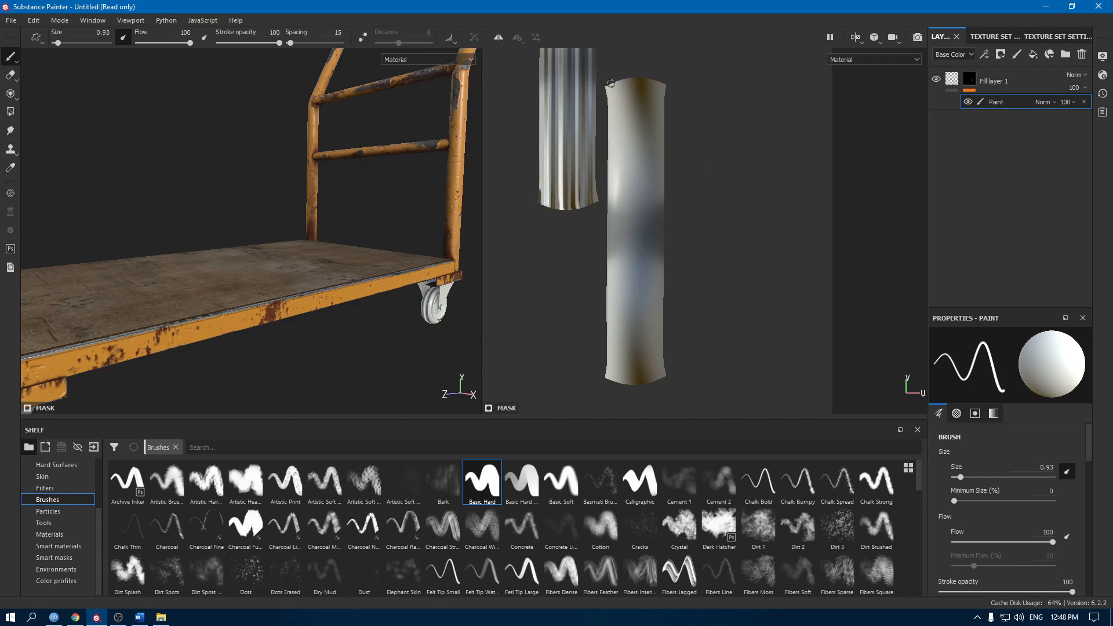
pyautogui.keyDown('ctrl'); pyautogui.keyDown('shift'); pyautogui.click(612, 378); pyautogui.keyUp('shift'); pyautogui.keyUp('ctrl')
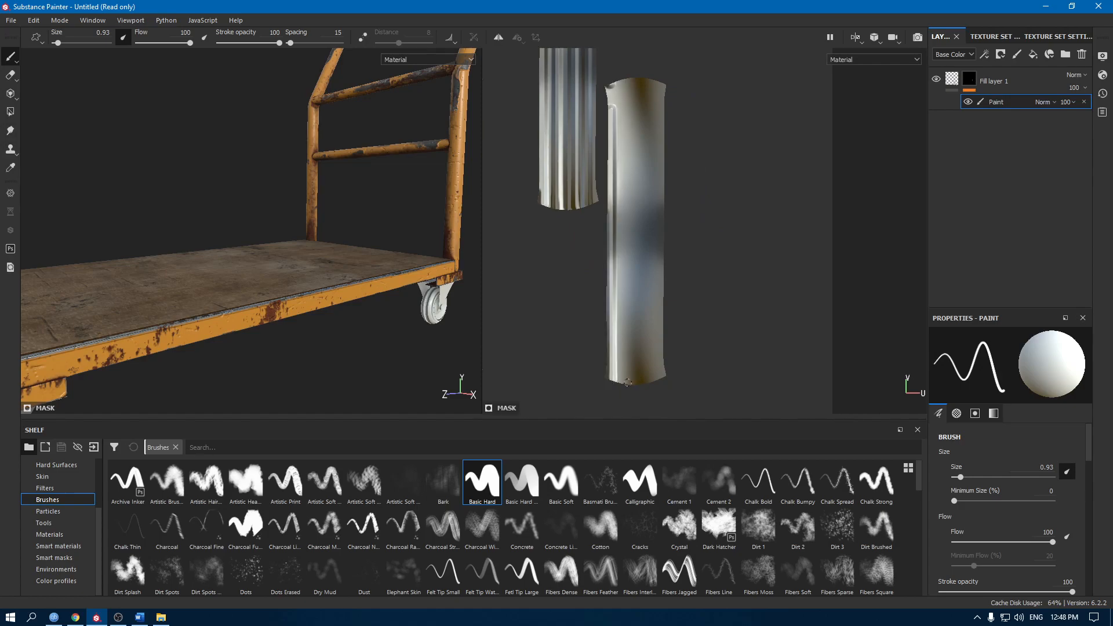
pyautogui.keyDown('ctrl'); pyautogui.keyDown('shift'); pyautogui.click(625, 85); pyautogui.keyUp('shift'); pyautogui.keyUp('ctrl')
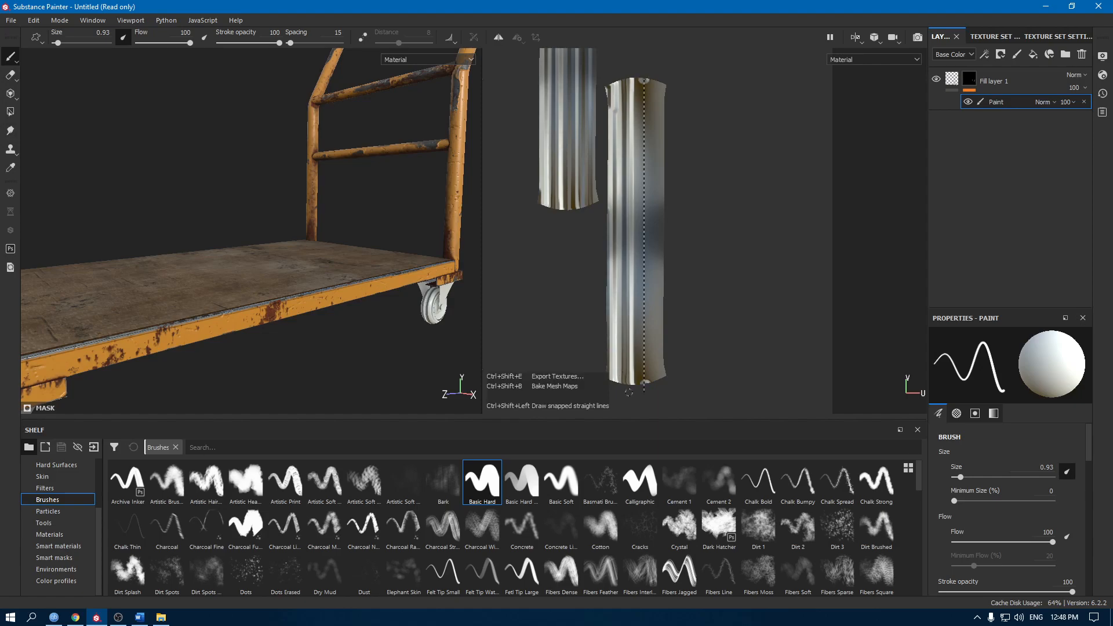
pyautogui.keyDown('ctrl'); pyautogui.keyDown('shift'); pyautogui.click(644, 381); pyautogui.keyUp('shift'); pyautogui.keyUp('ctrl')
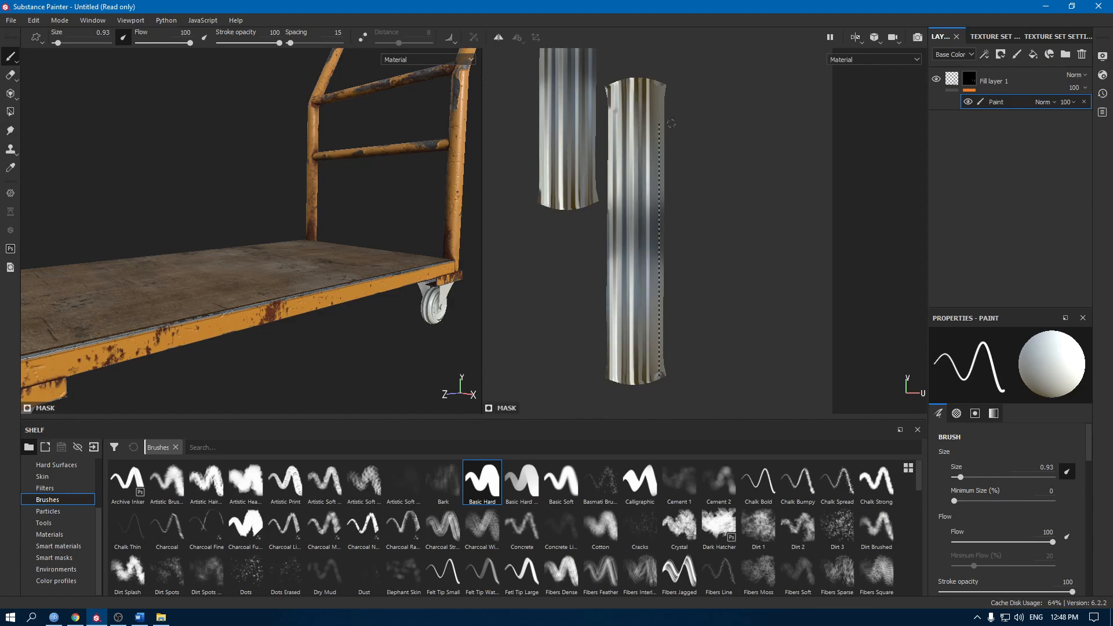
# Find the Rubber Tire Dirty smart material with the search term "tire" and apply it beneath the height fill layer
pyautogui.keyDown('alt'); pyautogui.moveTo(325, 192); pyautogui.dragTo(249, 168); pyautogui.keyUp('alt')
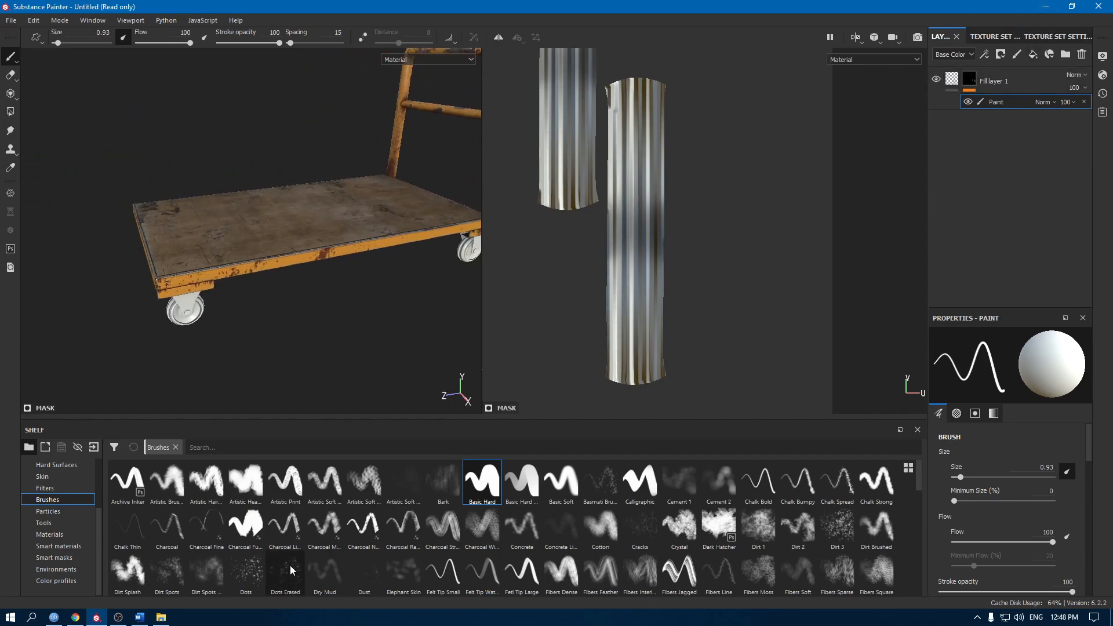
pyautogui.click(65, 546)
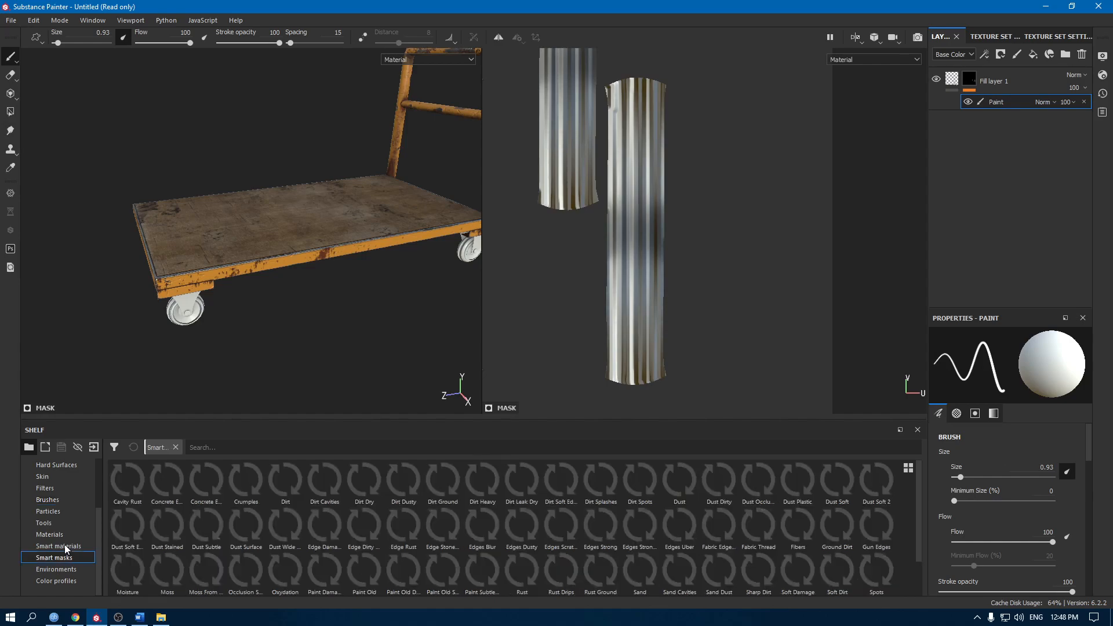
pyautogui.click(282, 447)
pyautogui.write('tire')
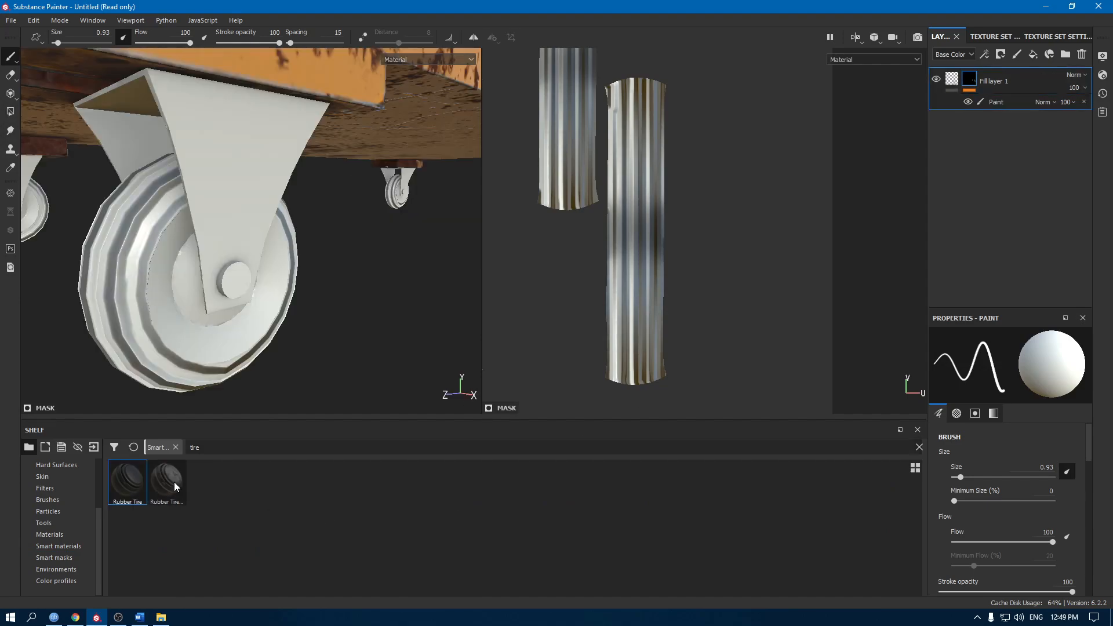
pyautogui.moveTo(175, 484)
pyautogui.moveTo(169, 479); pyautogui.dragTo(964, 223)
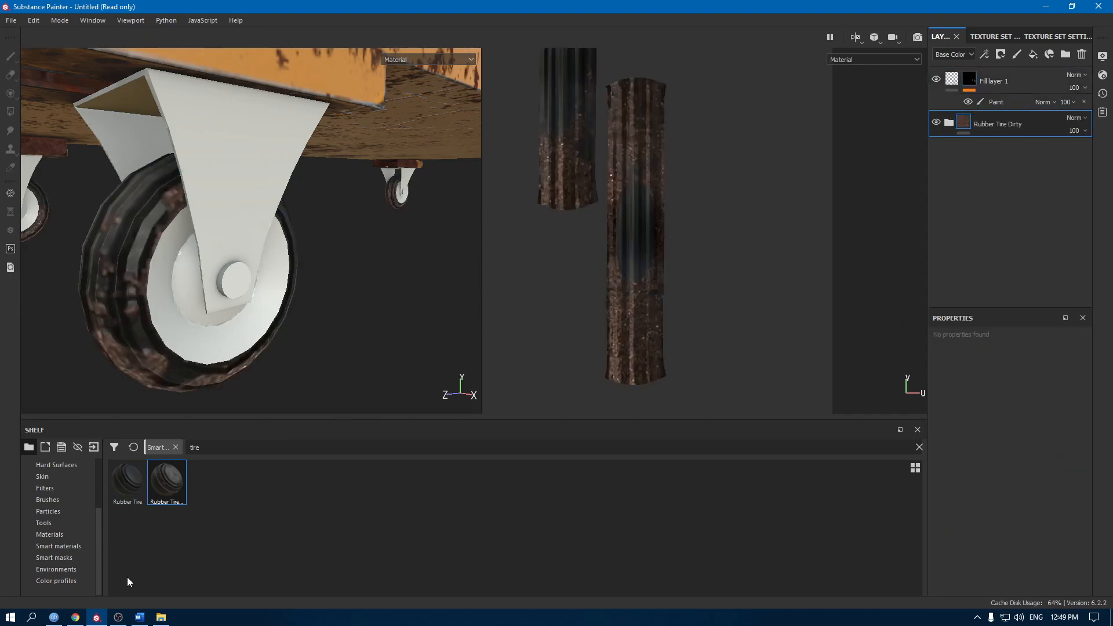
pyautogui.click(121, 619)
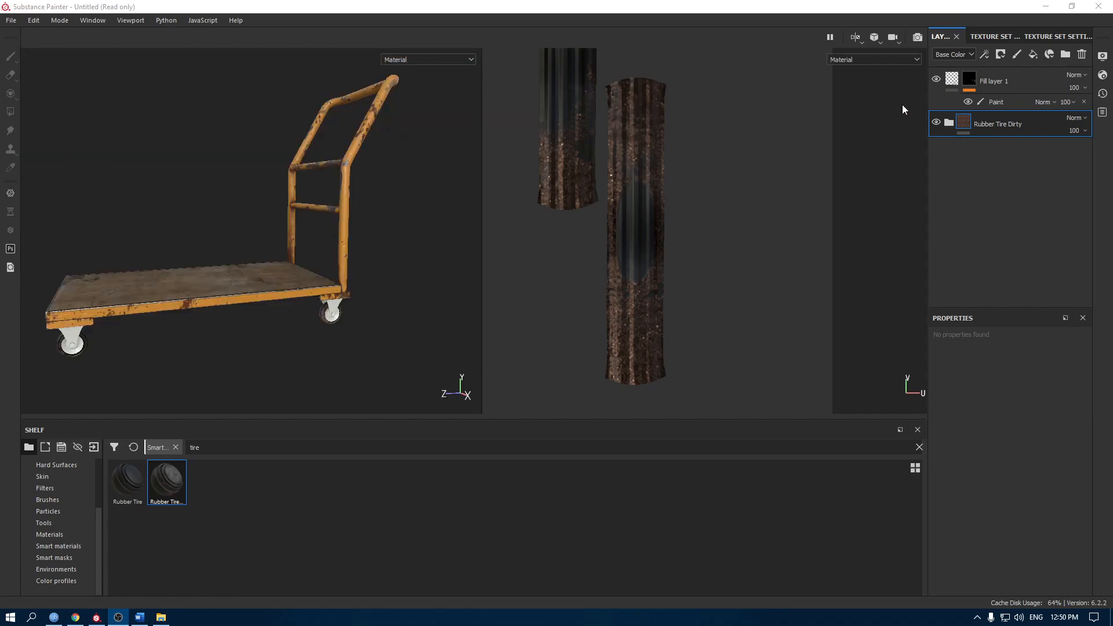
# Switch to the Rims texture set and apply the Steel Rust Surface smart material to it
pyautogui.click(990, 36)
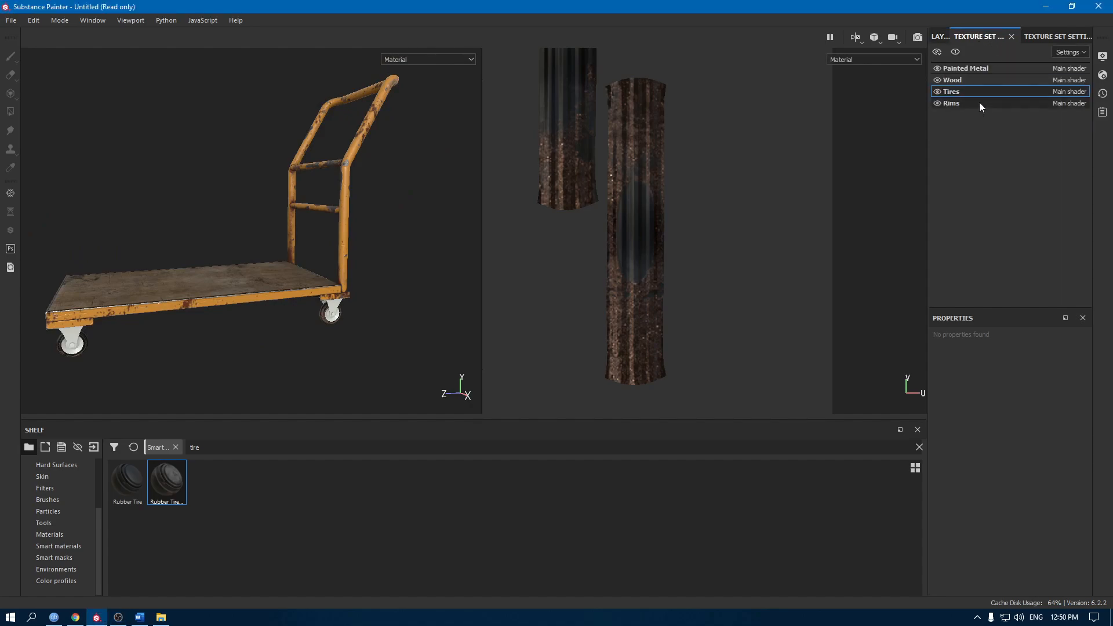
pyautogui.click(976, 102)
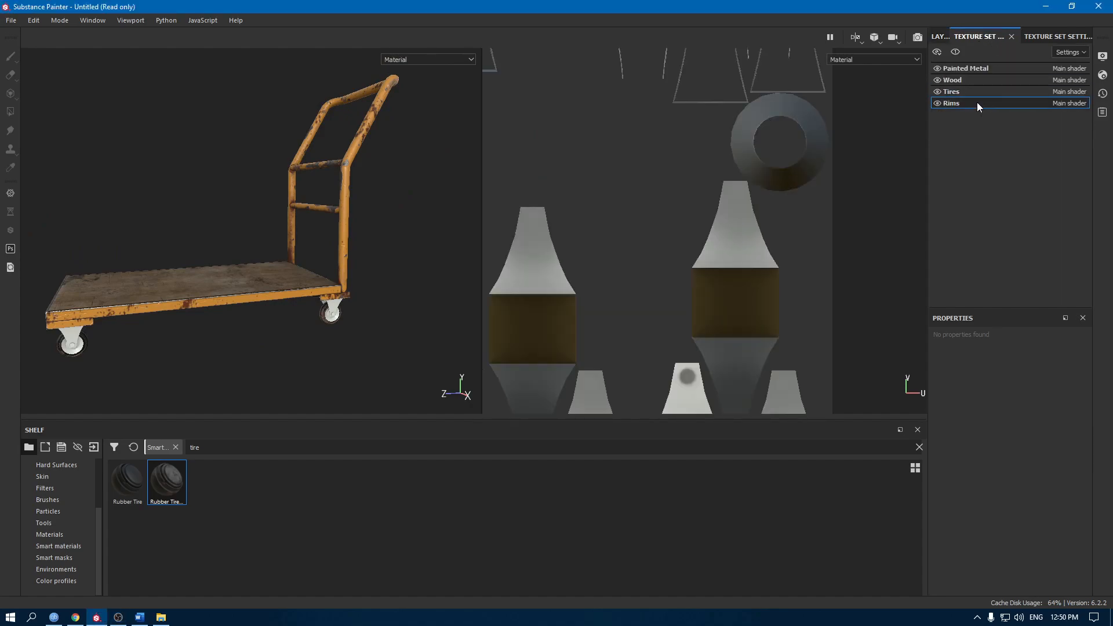
pyautogui.click(938, 35)
pyautogui.doubleClick(215, 447)
pyautogui.press('BackSpace')
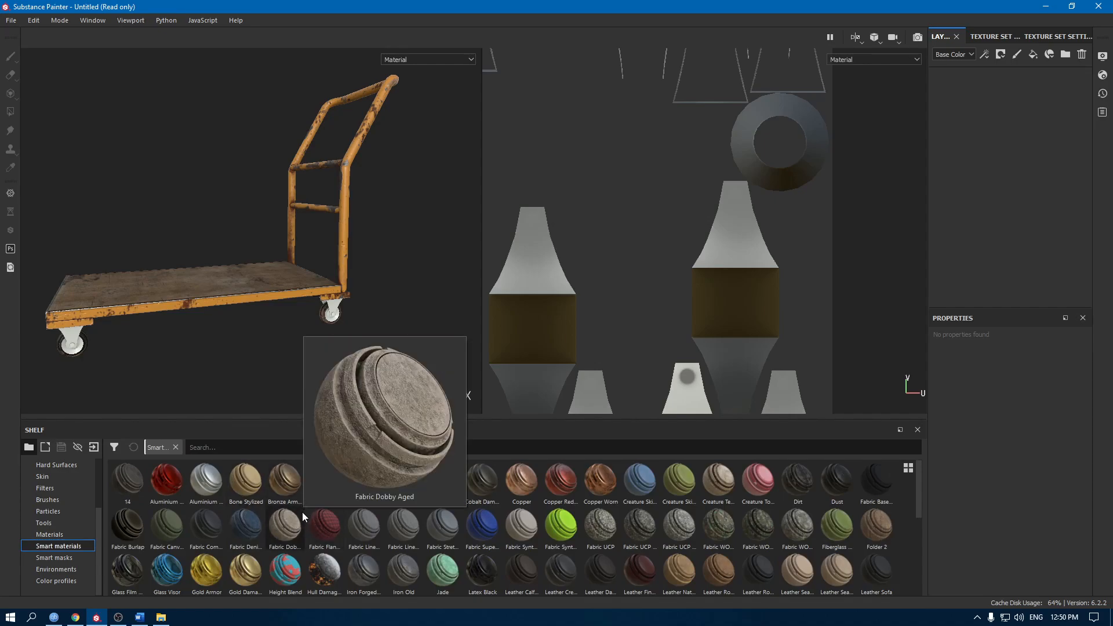
pyautogui.moveTo(657, 560)
pyautogui.scroll(-5, 739, 555)
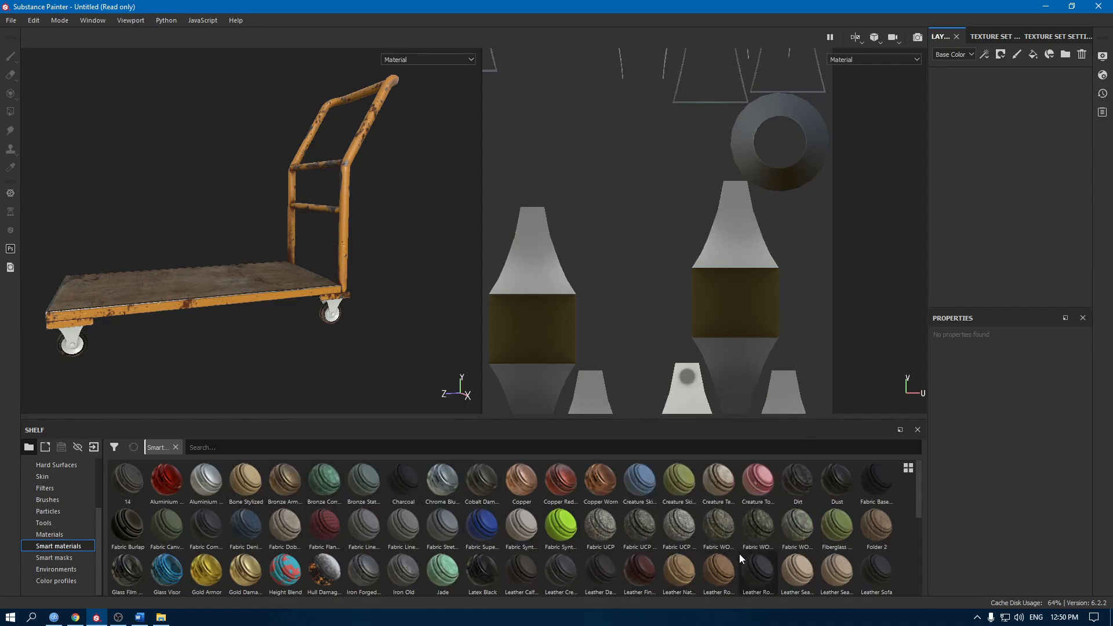
pyautogui.moveTo(813, 520)
pyautogui.moveTo(833, 521); pyautogui.dragTo(1028, 159)
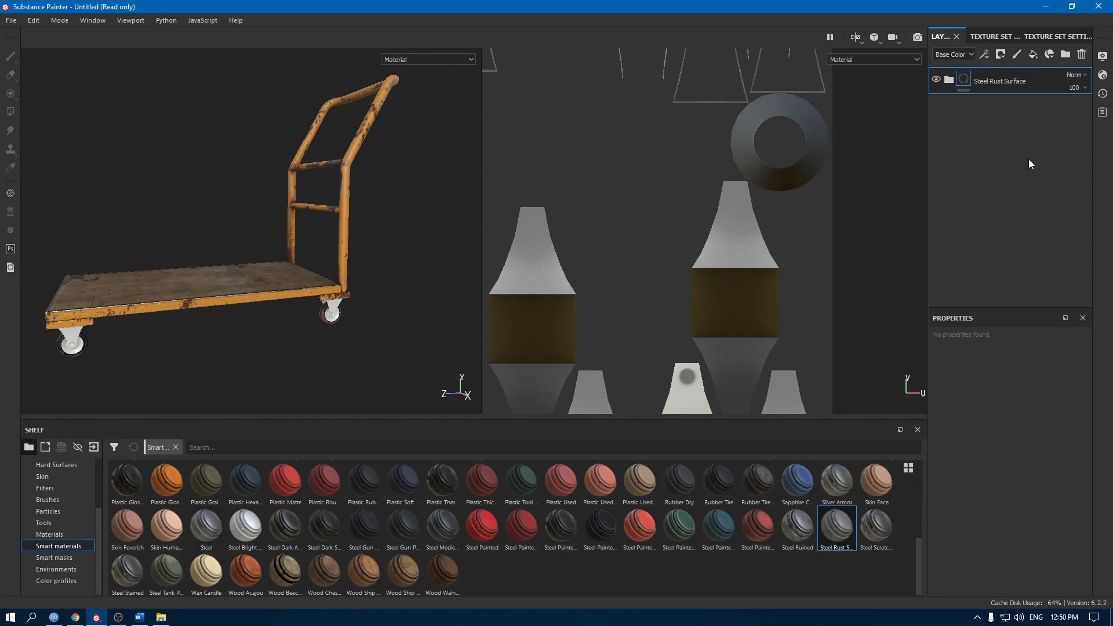
# Darken Color 1 of the Gradient filter on the Rust layer to brown, RGB 0.323, 0.290, 0.273
pyautogui.keyDown('alt'); pyautogui.moveTo(420, 284); pyautogui.dragTo(360, 273); pyautogui.keyUp('alt')
pyautogui.click(949, 79)
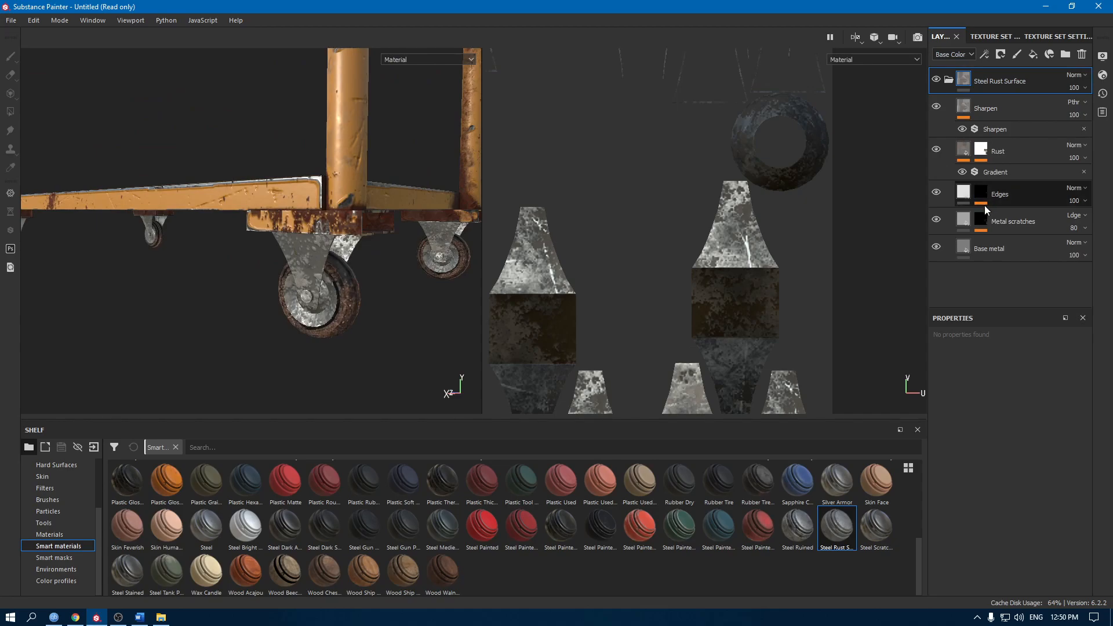
pyautogui.click(966, 154)
pyautogui.scroll(-5, 1018, 381)
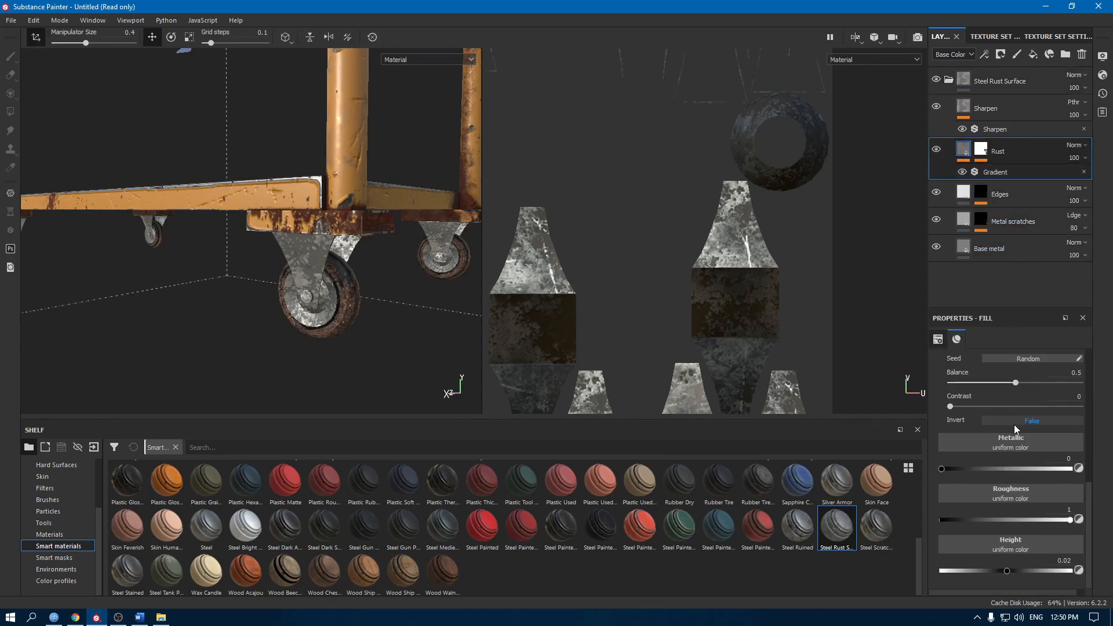
pyautogui.scroll(5, 993, 461)
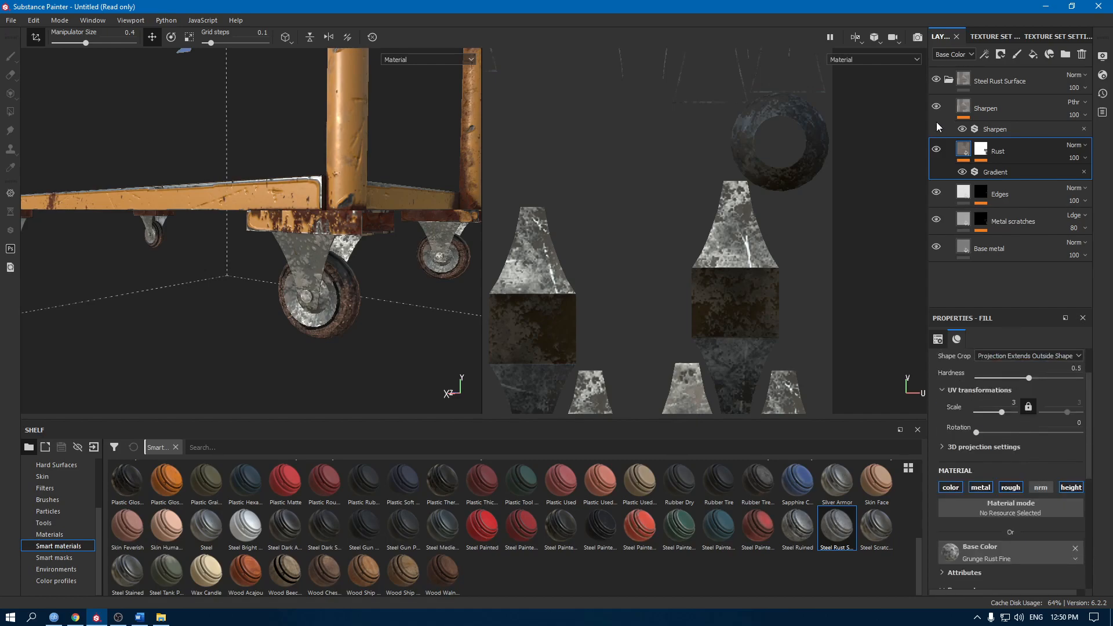
pyautogui.click(993, 169)
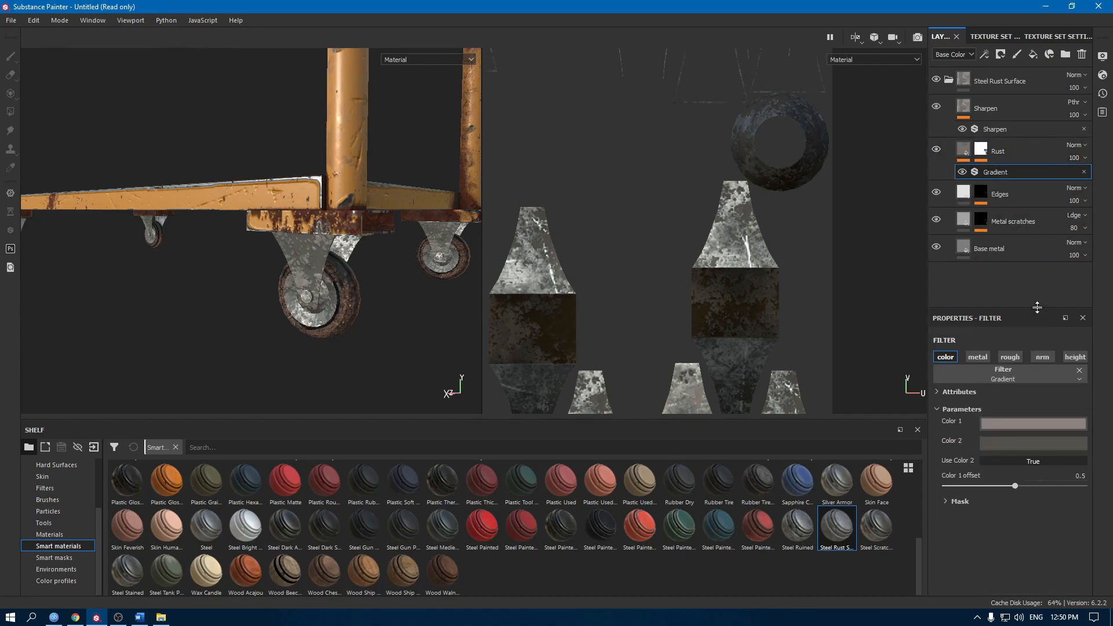
pyautogui.click(1018, 424)
pyautogui.moveTo(963, 491); pyautogui.dragTo(966, 512)
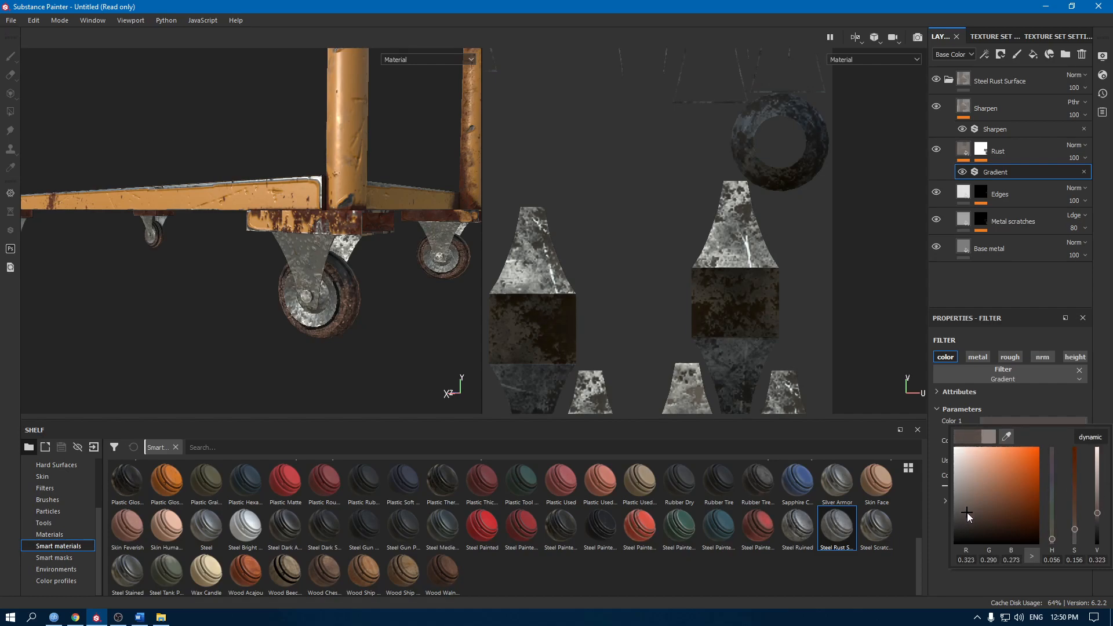
# Set the Rust layer's Gradient Color 2 to near-black brown, RGB 0.138, 0.117, 0.088, and collapse the Steel Rust Surface folder
pyautogui.click(1007, 175)
pyautogui.click(1026, 440)
pyautogui.moveTo(986, 536); pyautogui.dragTo(985, 549)
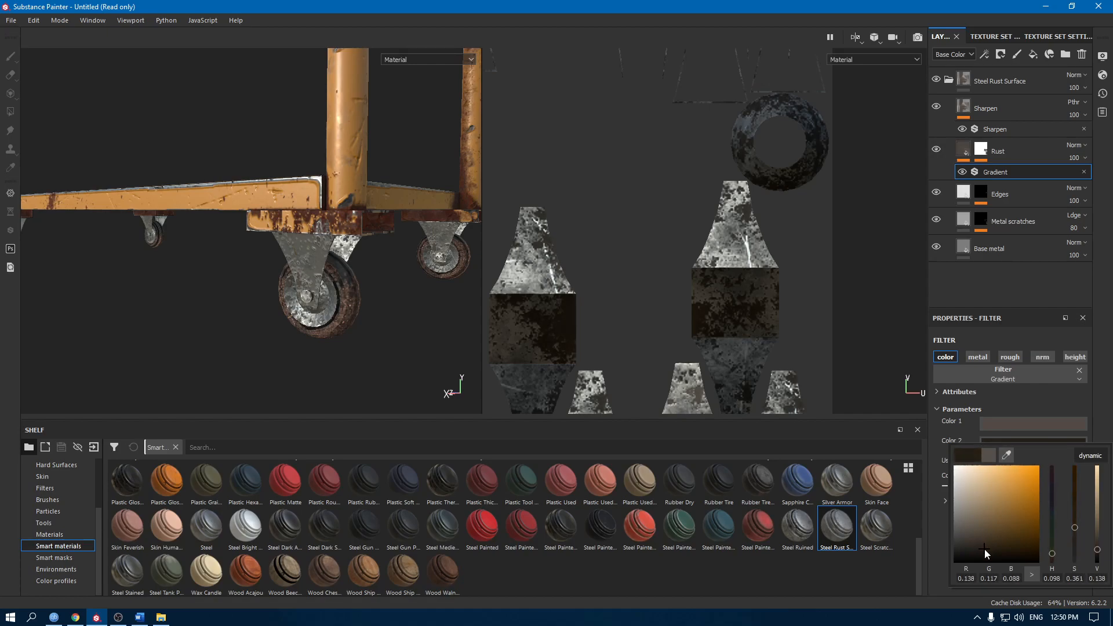
pyautogui.click(951, 79)
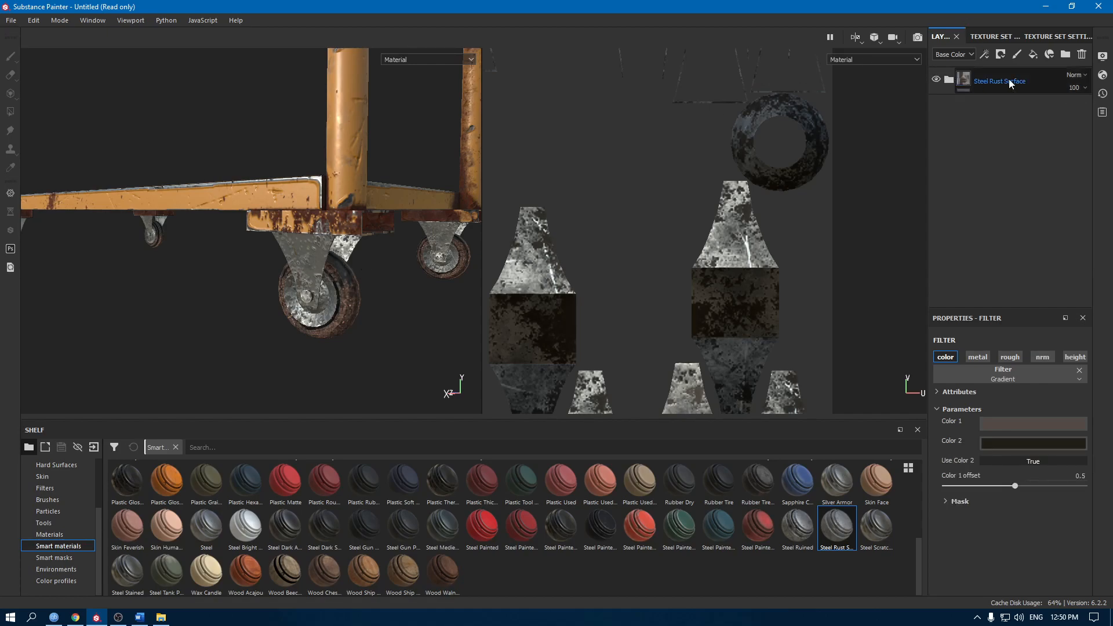
# Add the Rust Fine material above the Steel Rust Surface folder and set its projection to Tri-planar
pyautogui.click(51, 534)
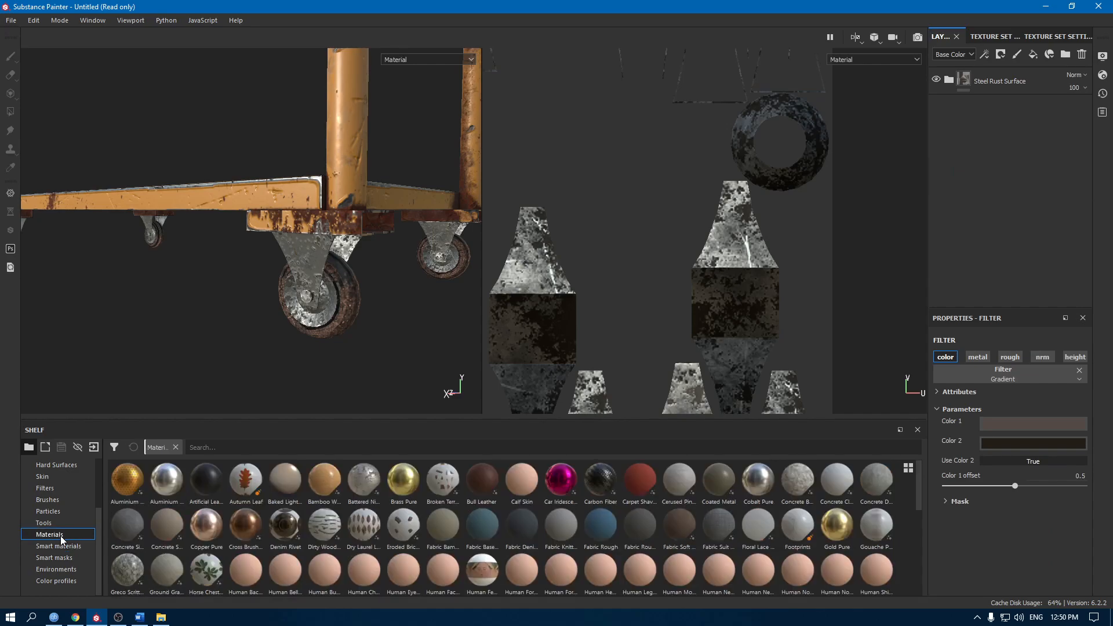
pyautogui.moveTo(554, 479); pyautogui.dragTo(979, 69)
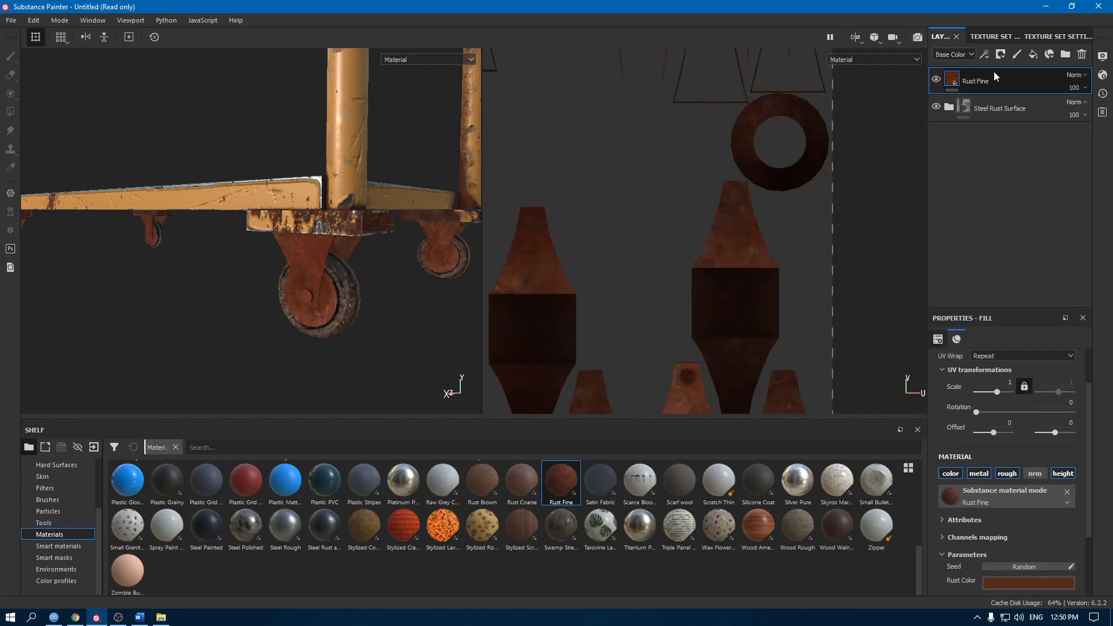
pyautogui.scroll(3, 999, 414)
pyautogui.click(1006, 380)
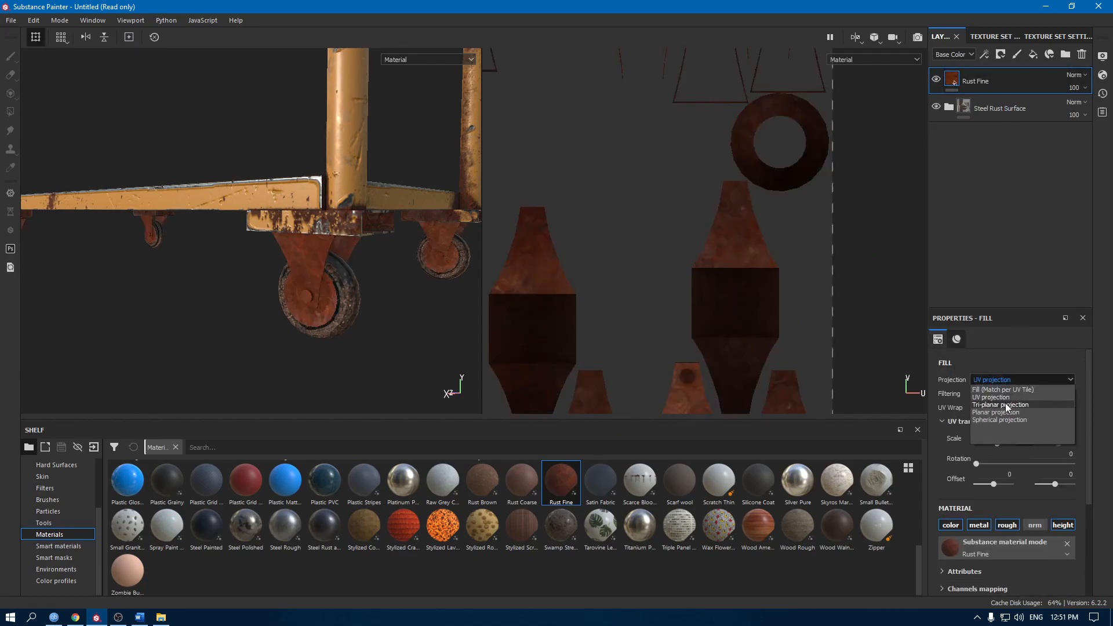
pyautogui.click(1005, 404)
# Change the Rust Fine layer's Rust Color to a darker, less saturated brown
pyautogui.scroll(-5, 1005, 411)
pyautogui.click(1008, 475)
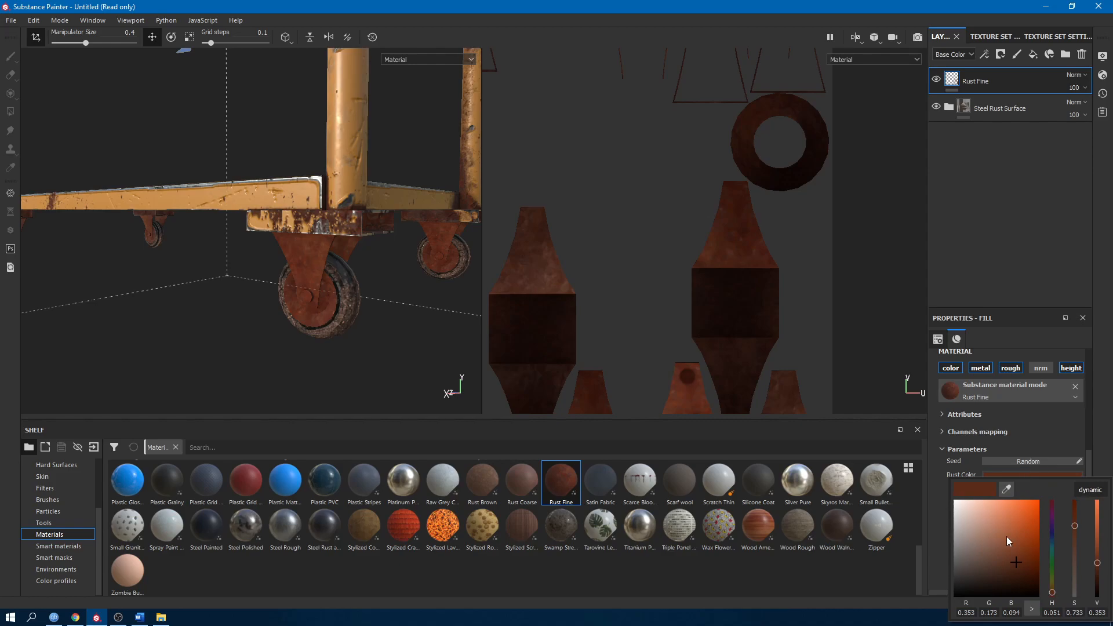
pyautogui.moveTo(1008, 564); pyautogui.dragTo(1004, 574)
# Give the Rust Fine layer a black mask with a Dripping Rust generator, Rust Contrast 0.63 and Rust Spreading 0.67
pyautogui.rightClick(1003, 85)
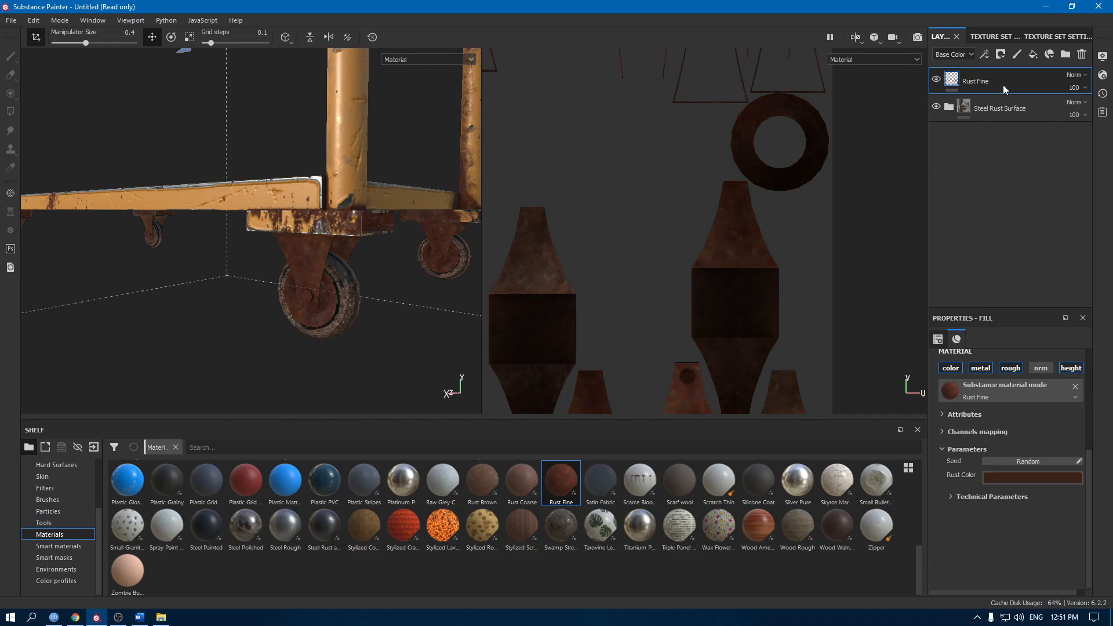
pyautogui.click(1027, 97)
pyautogui.rightClick(1024, 88)
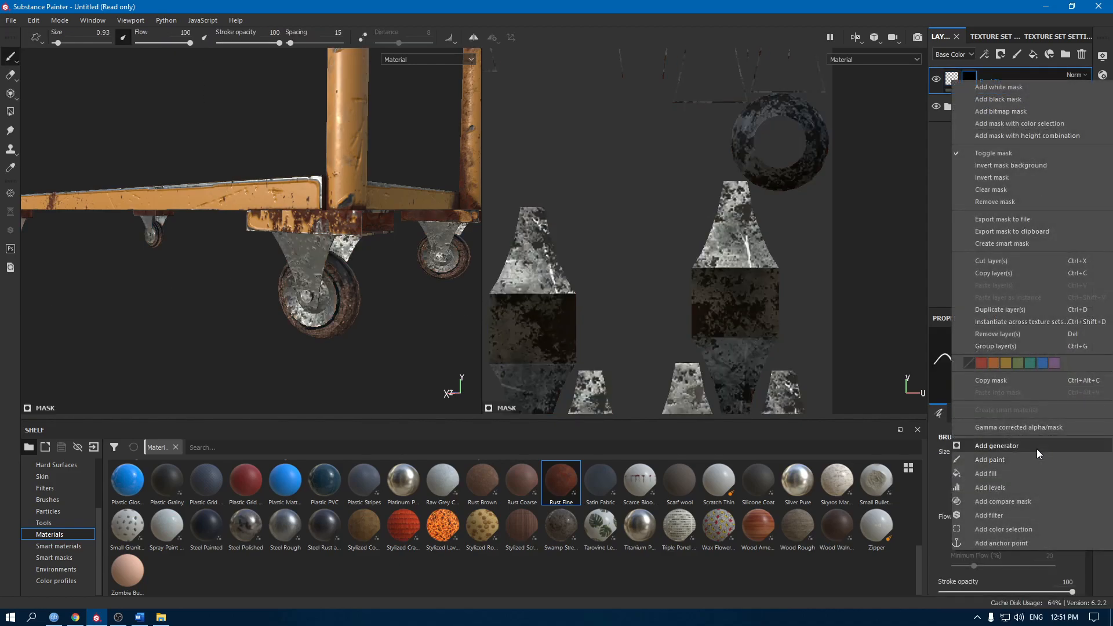
pyautogui.click(1003, 446)
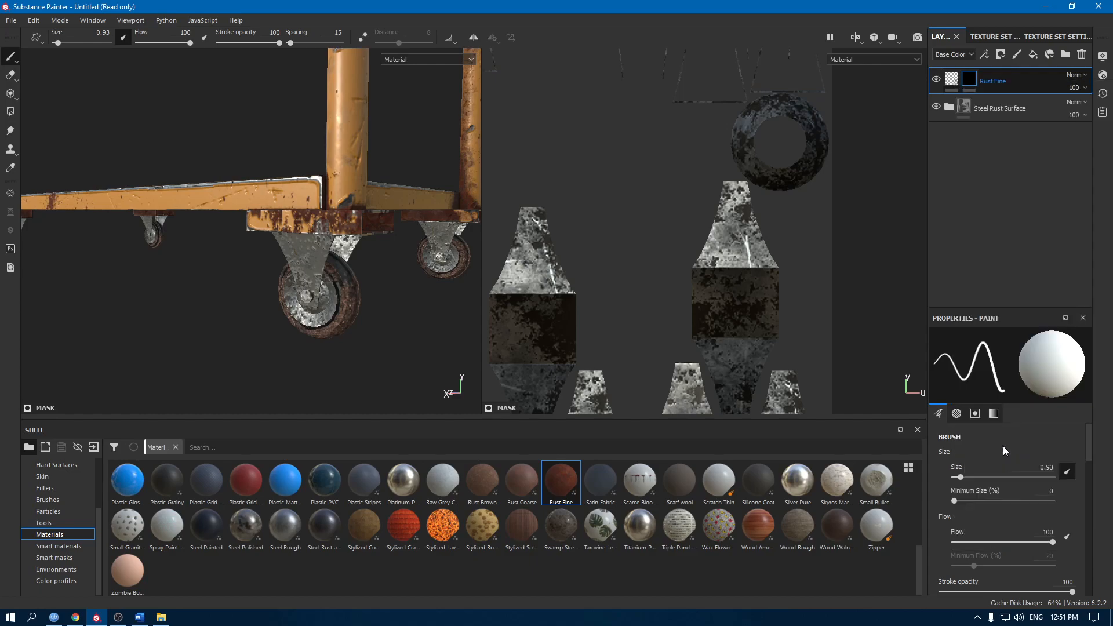
pyautogui.click(993, 357)
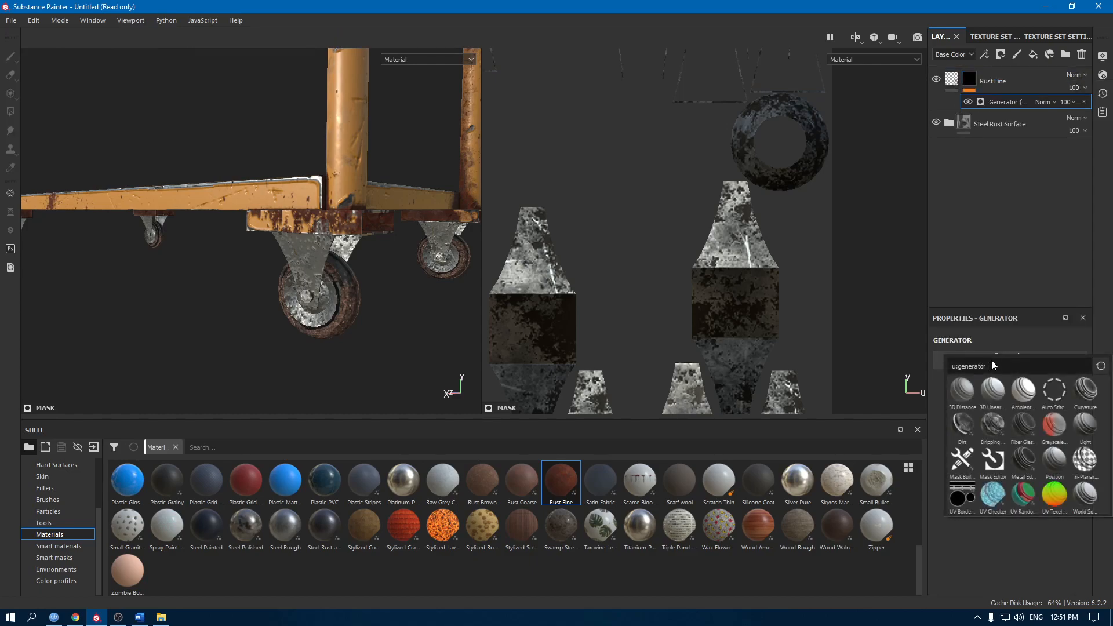
pyautogui.click(992, 432)
pyautogui.keyDown('alt'); pyautogui.moveTo(382, 260); pyautogui.dragTo(429, 284); pyautogui.keyUp('alt')
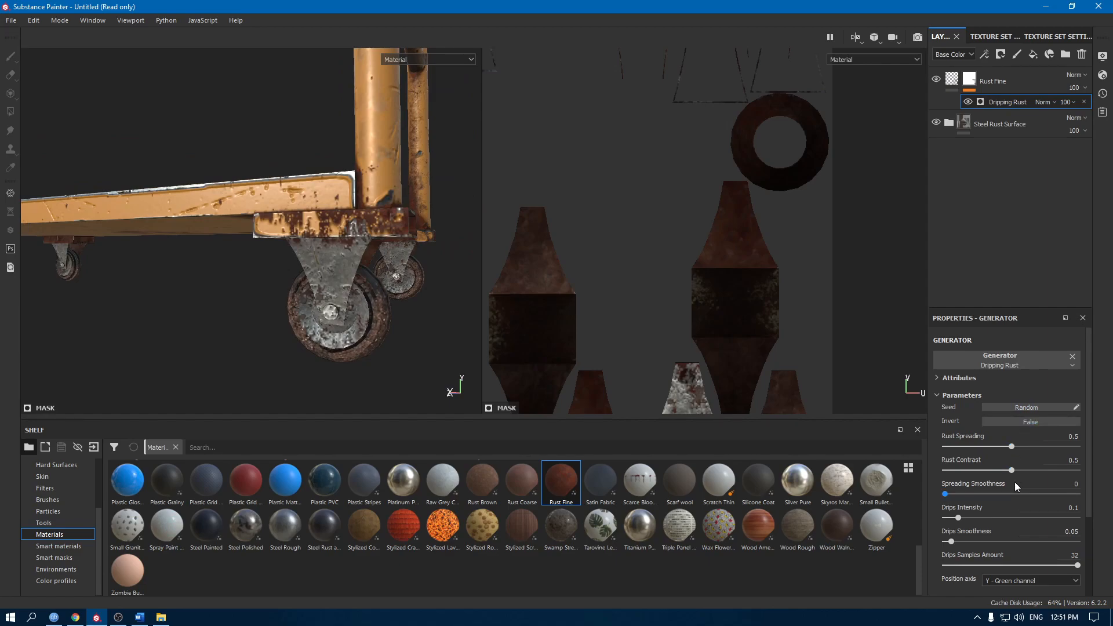
pyautogui.moveTo(1011, 469); pyautogui.dragTo(1034, 446)
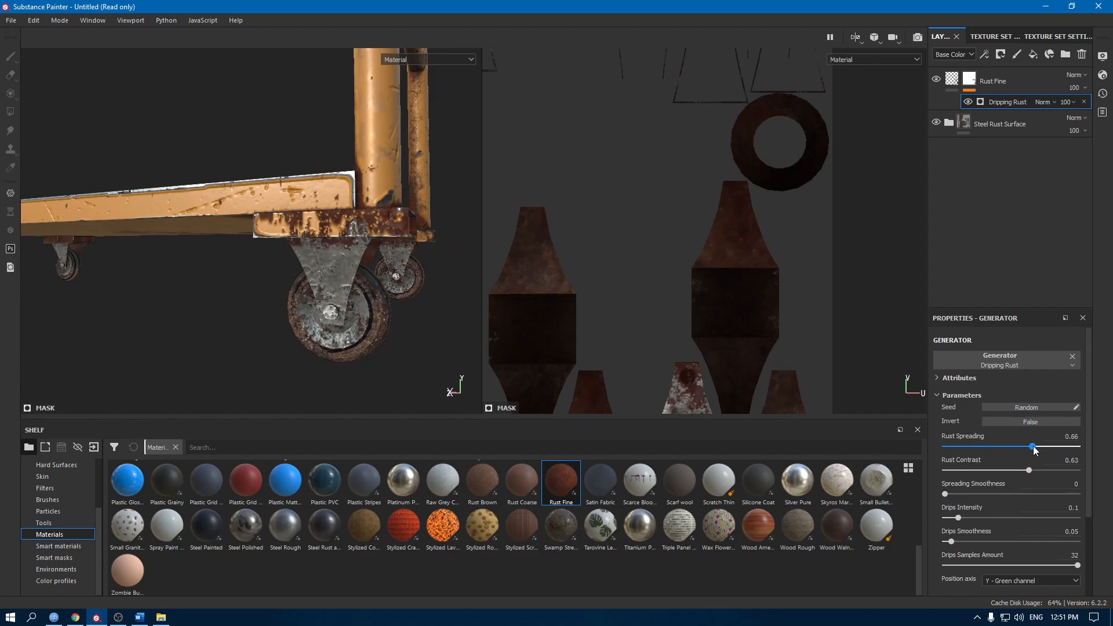
# Examine the textured cart from several sides, checking the wheels, deck and handle
pyautogui.keyDown('alt'); pyautogui.moveTo(290, 131); pyautogui.dragTo(263, 271); pyautogui.keyUp('alt')
pyautogui.keyDown('alt'); pyautogui.moveTo(264, 271); pyautogui.dragTo(301, 192, button='right'); pyautogui.keyUp('alt')
pyautogui.keyDown('alt'); pyautogui.moveTo(301, 191); pyautogui.dragTo(403, 266); pyautogui.keyUp('alt')
pyautogui.keyDown('alt'); pyautogui.moveTo(303, 260); pyautogui.dragTo(187, 362, button='middle'); pyautogui.keyUp('alt')
pyautogui.keyDown('alt'); pyautogui.moveTo(187, 361); pyautogui.dragTo(125, 243, button='right'); pyautogui.keyUp('alt')
pyautogui.keyDown('alt'); pyautogui.moveTo(124, 244); pyautogui.dragTo(98, 203); pyautogui.keyUp('alt')
pyautogui.keyDown('alt'); pyautogui.moveTo(143, 204); pyautogui.dragTo(153, 218, button='middle'); pyautogui.keyUp('alt')
pyautogui.keyDown('alt'); pyautogui.moveTo(152, 218); pyautogui.dragTo(232, 298); pyautogui.keyUp('alt')
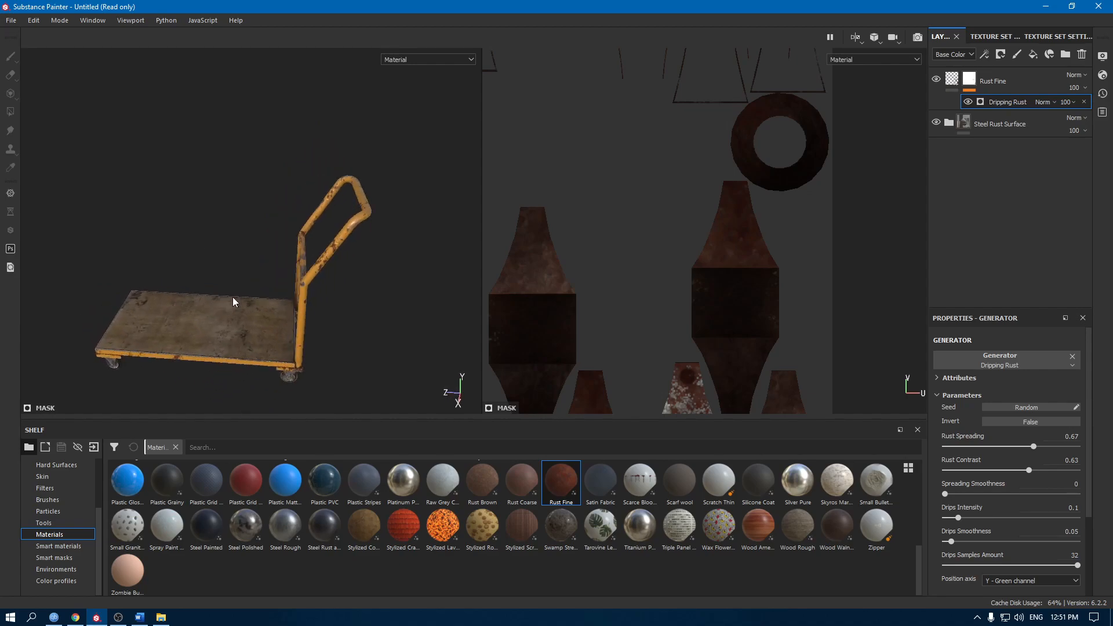
pyautogui.keyDown('alt'); pyautogui.moveTo(231, 298); pyautogui.dragTo(249, 302, button='right'); pyautogui.keyUp('alt')
pyautogui.keyDown('alt'); pyautogui.moveTo(249, 302); pyautogui.dragTo(298, 283); pyautogui.keyUp('alt')
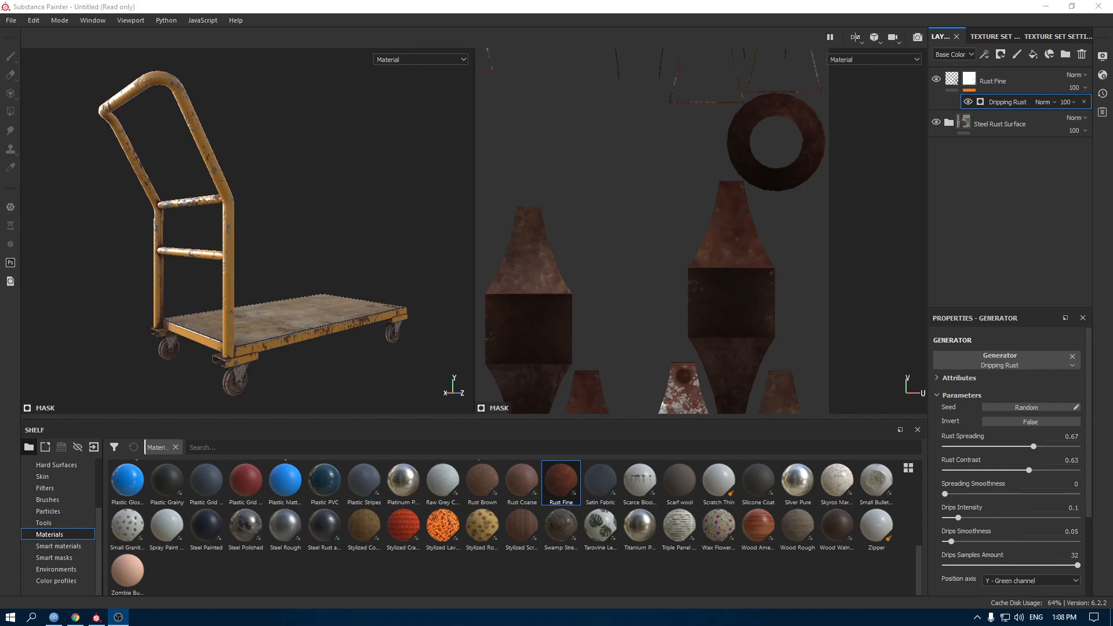
# Start a texture export and choose the Substance Painter export folder as the output directory
pyautogui.click(11, 21)
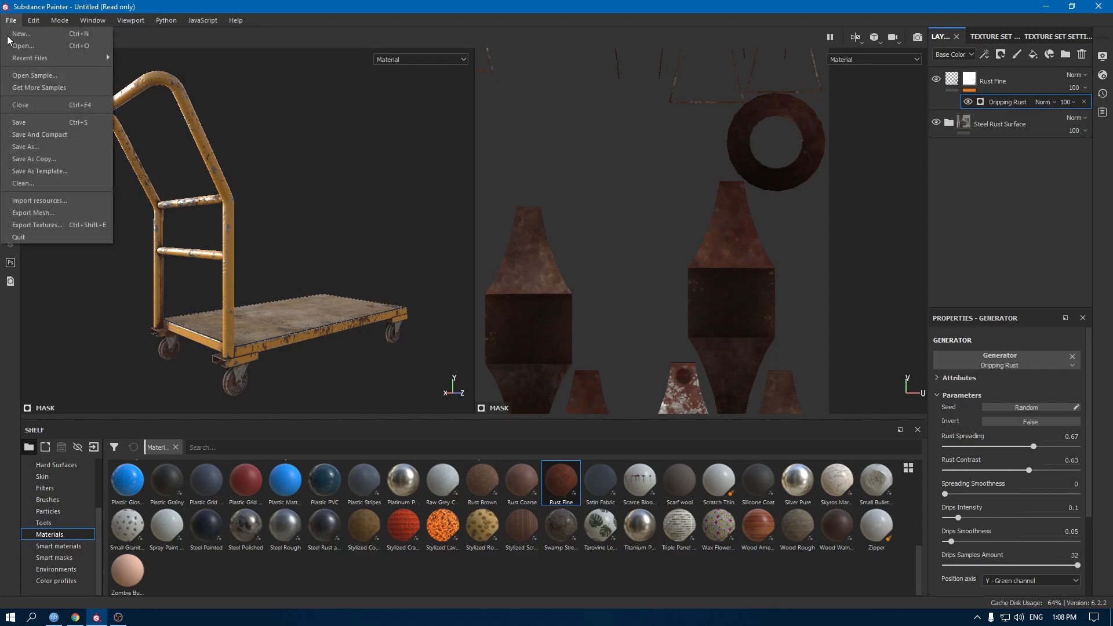
pyautogui.click(44, 226)
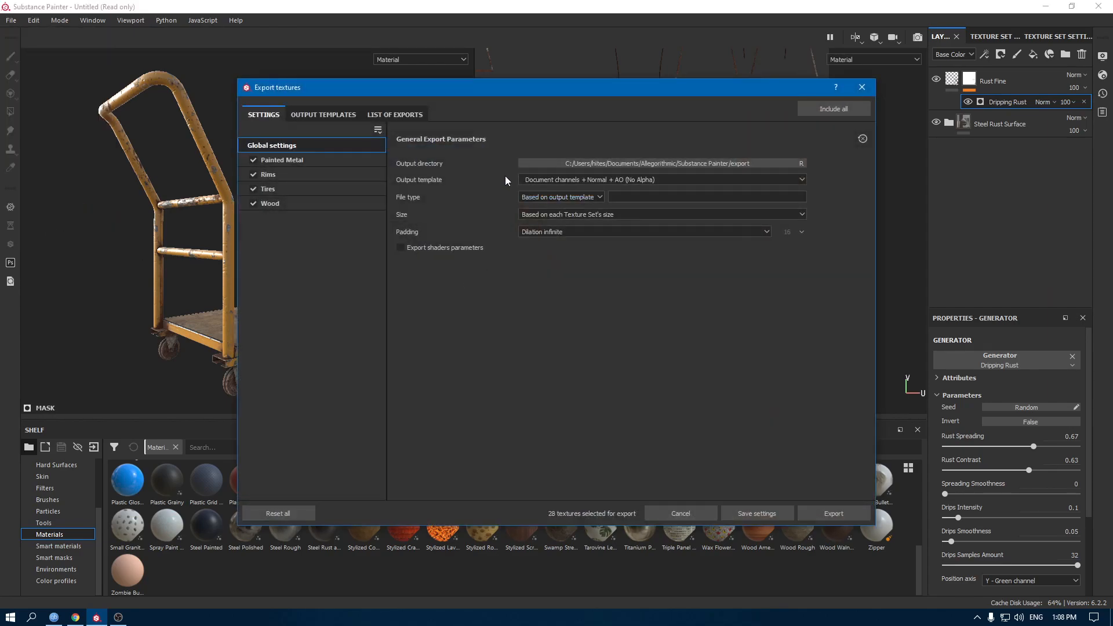
pyautogui.click(579, 163)
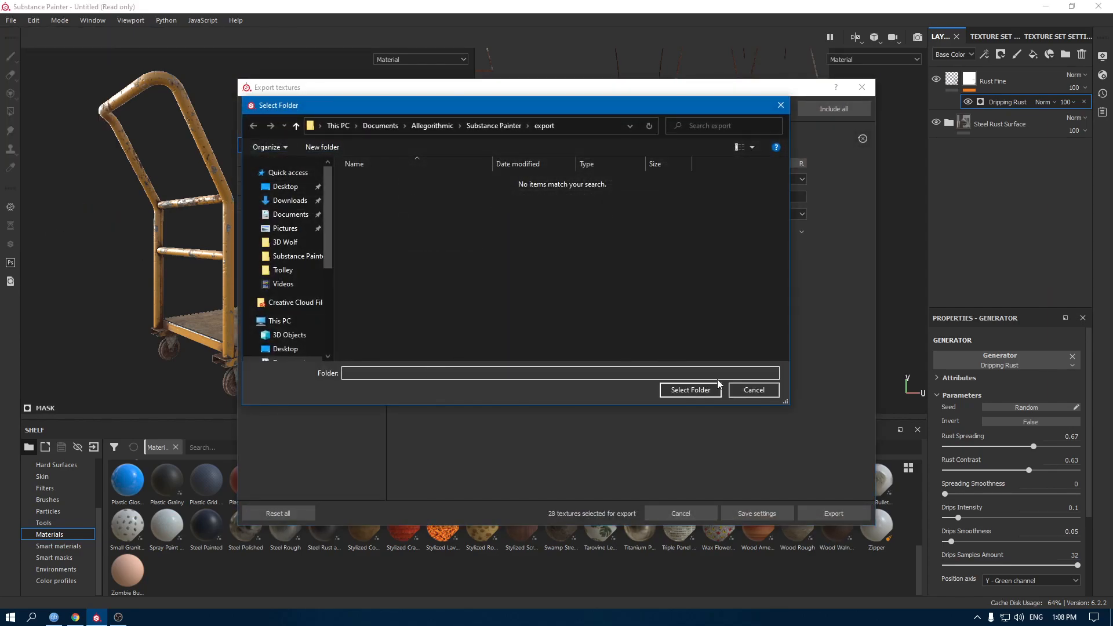
pyautogui.click(686, 388)
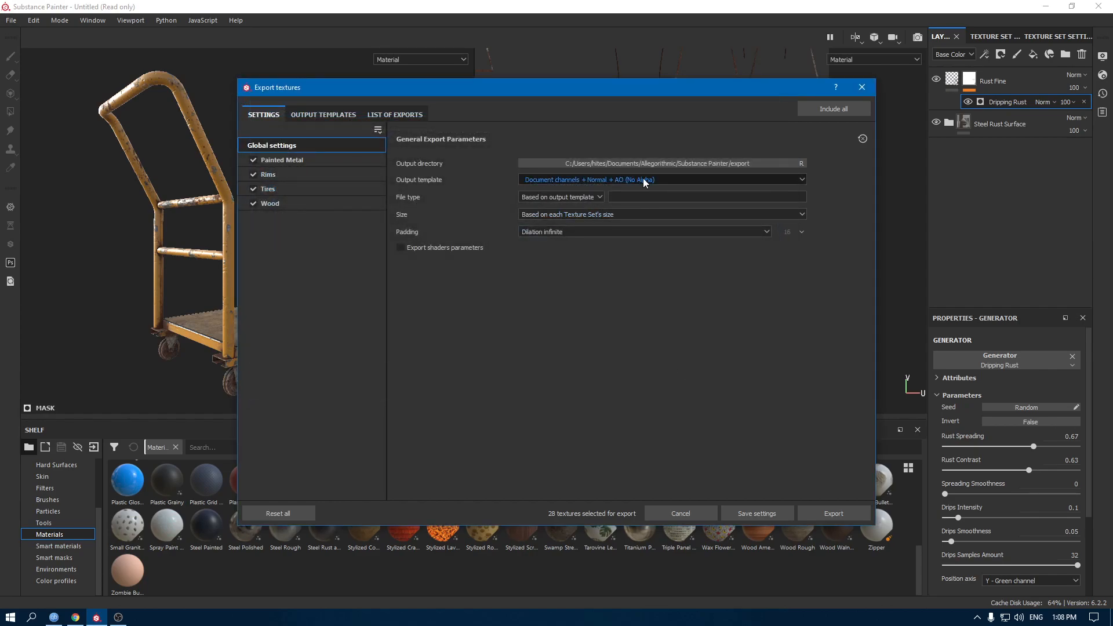
# Set the export's output template to Arnold (AiStandard) and the texture size to 2048
pyautogui.click(611, 180)
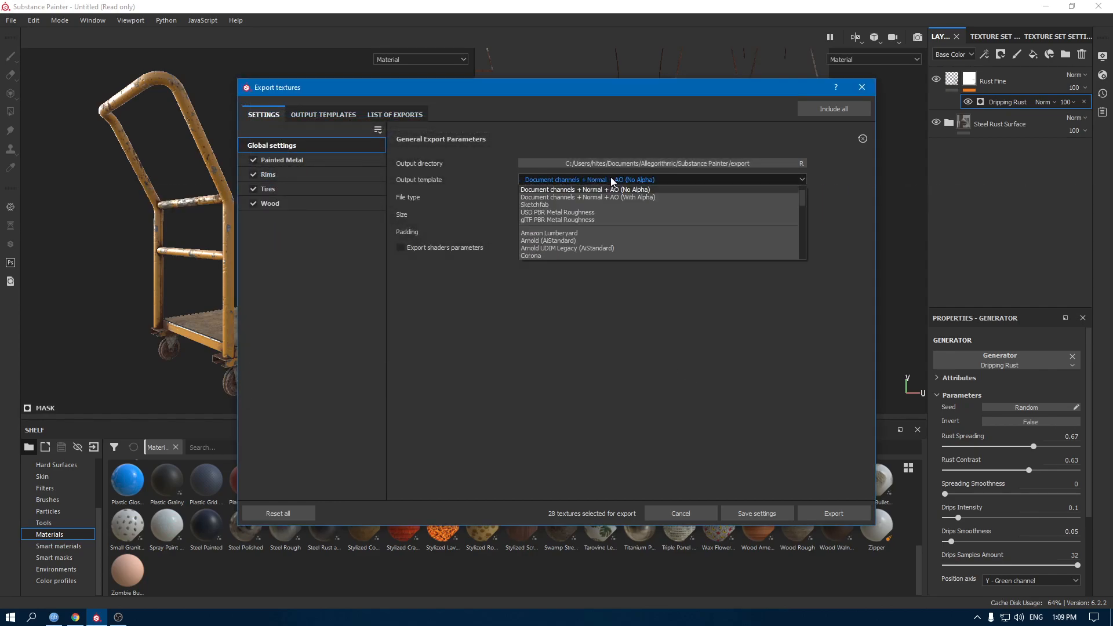
pyautogui.click(568, 241)
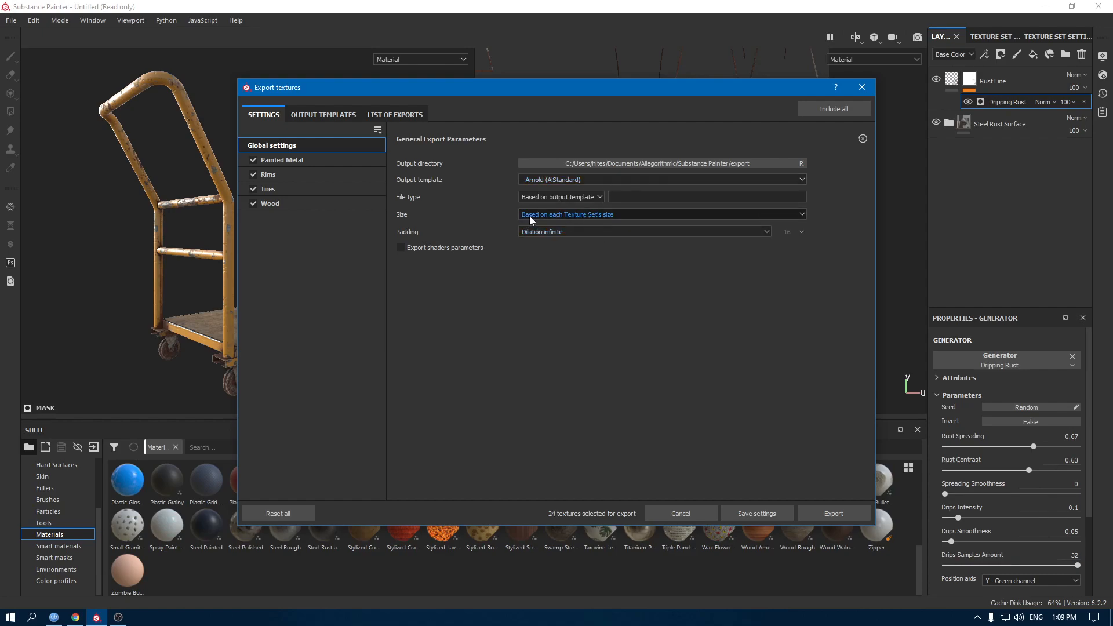
pyautogui.click(593, 215)
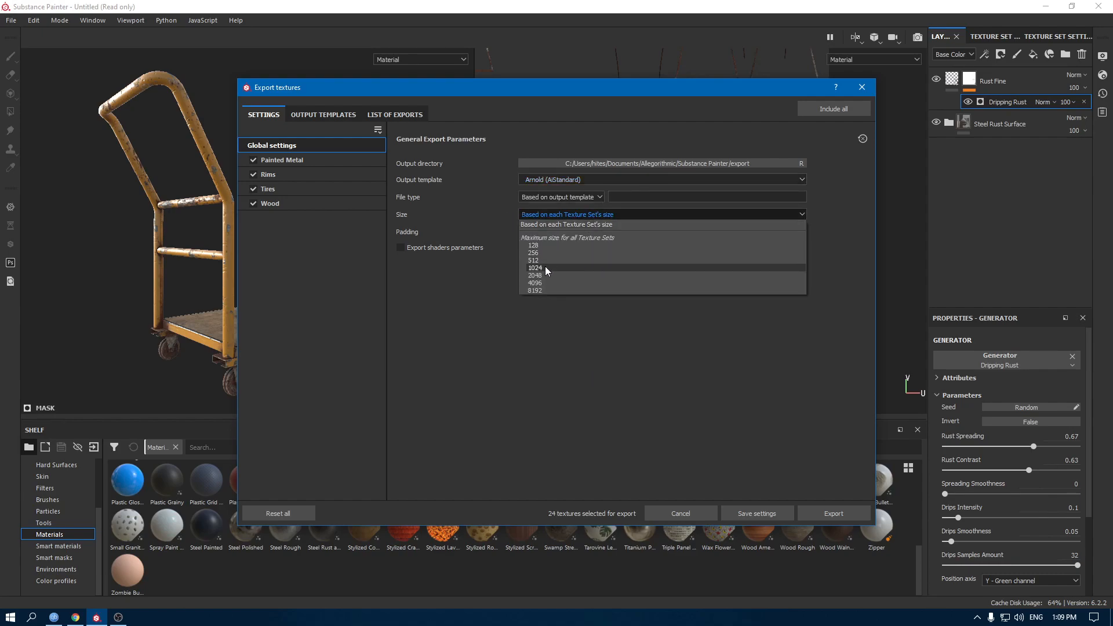
pyautogui.click(544, 275)
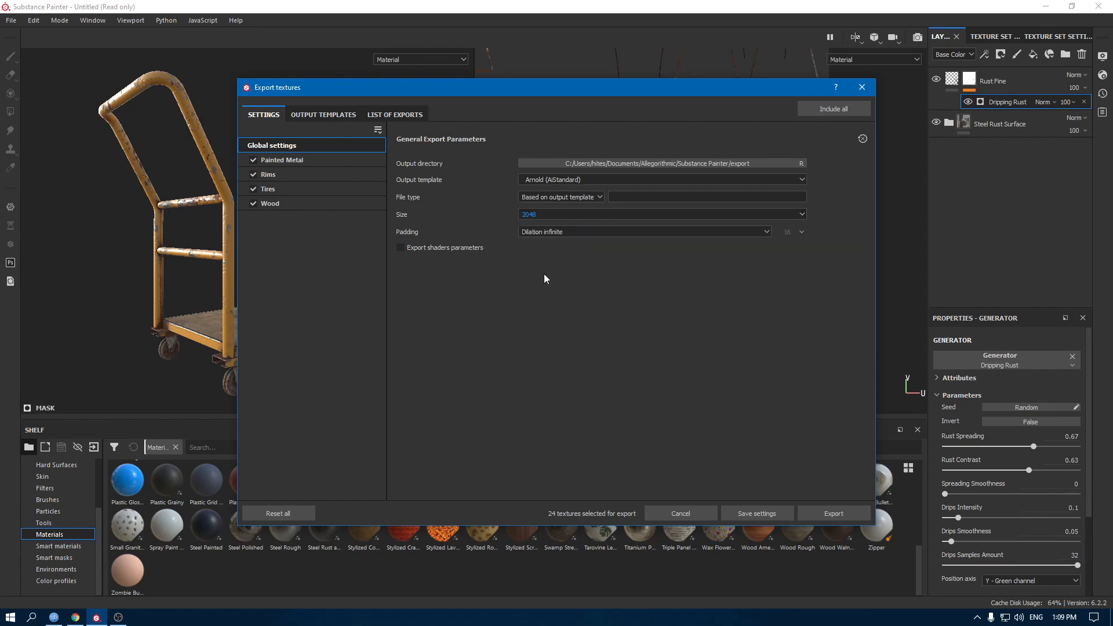
# Export the textures of all four texture sets and close the export window
pyautogui.click(825, 510)
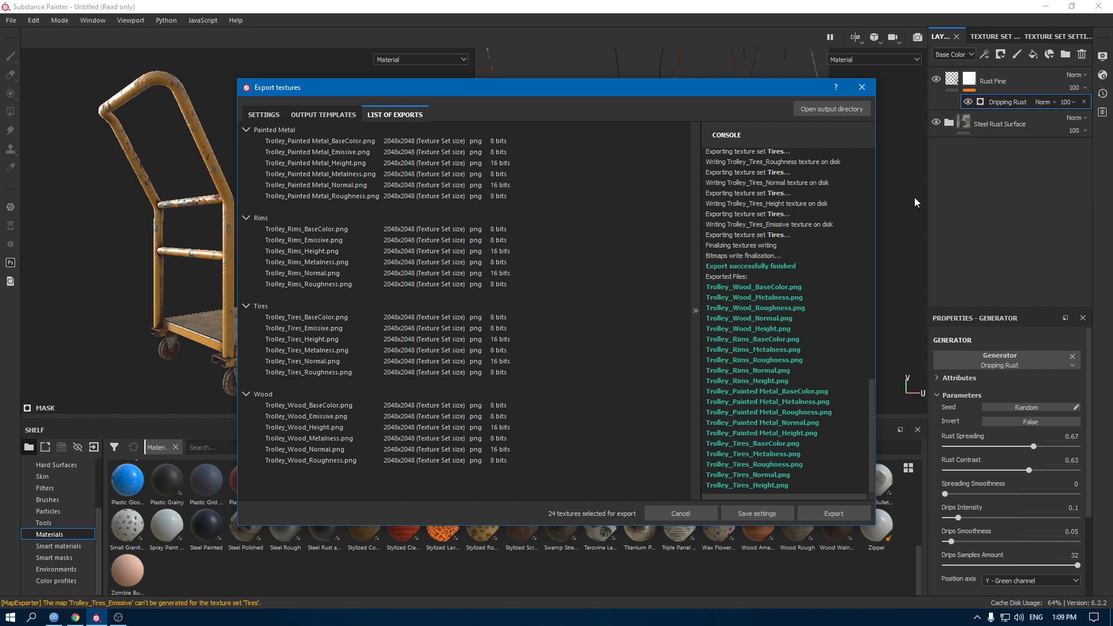
pyautogui.click(695, 508)
pyautogui.click(1093, 10)
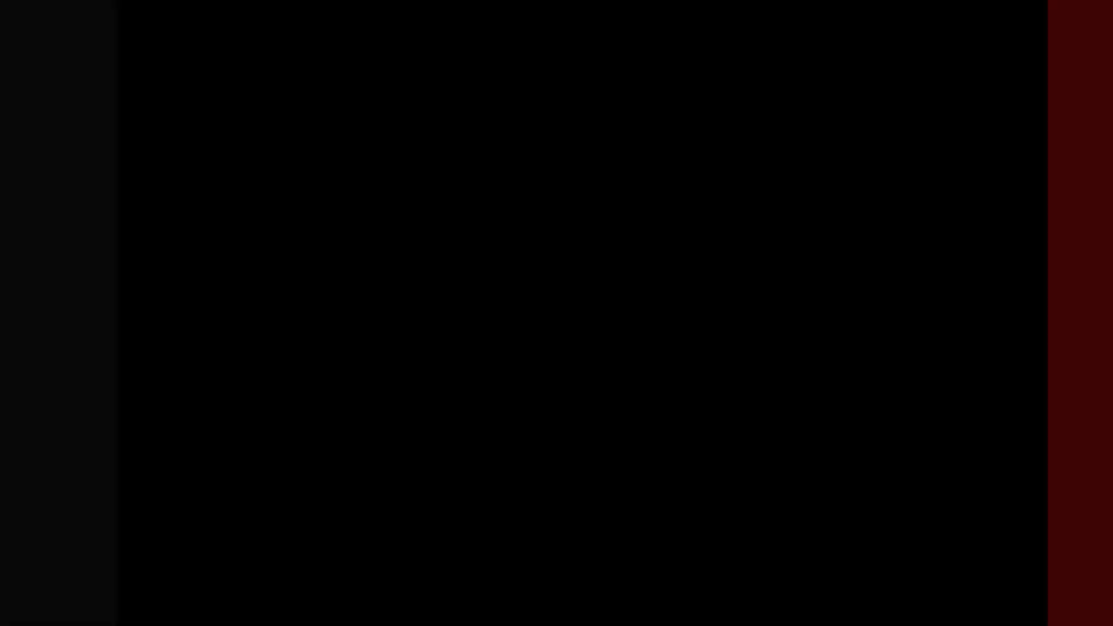